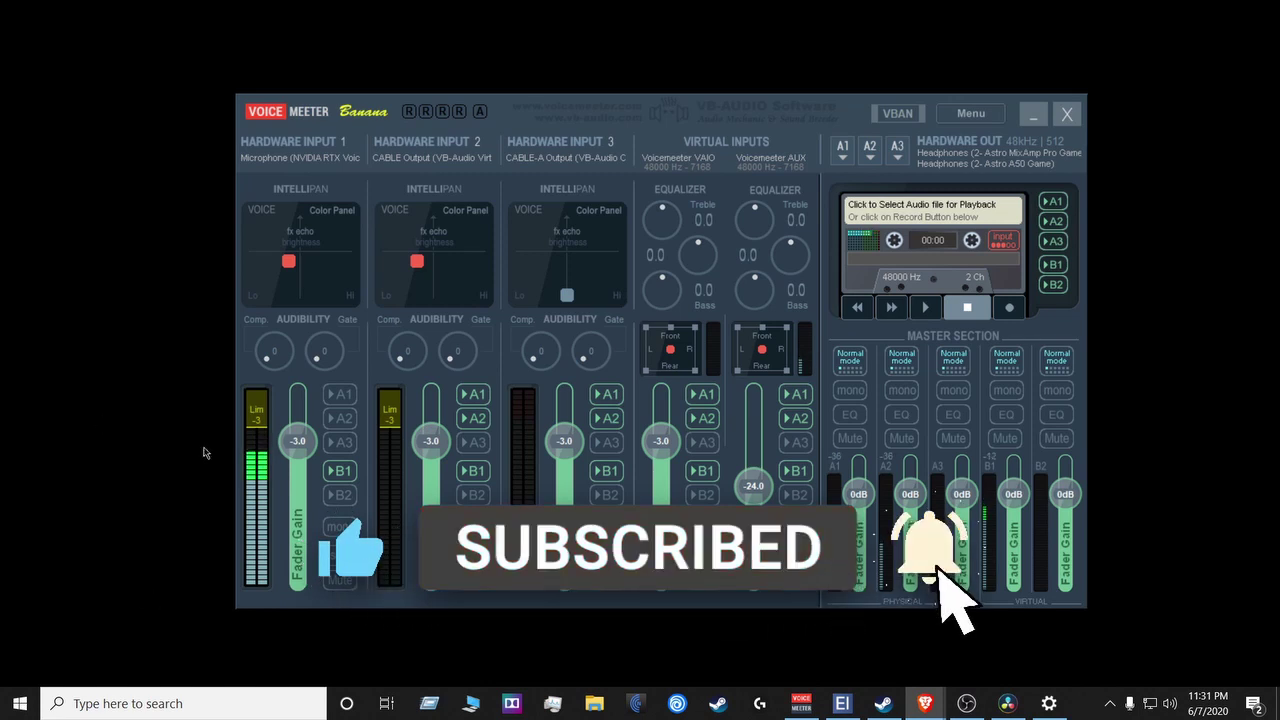
- Switch to the VB-Audio website in Brave and review the download and install options on the Voicemeeter Banana page
{"action": "mouse_move", "coordinate": [908, 714]}
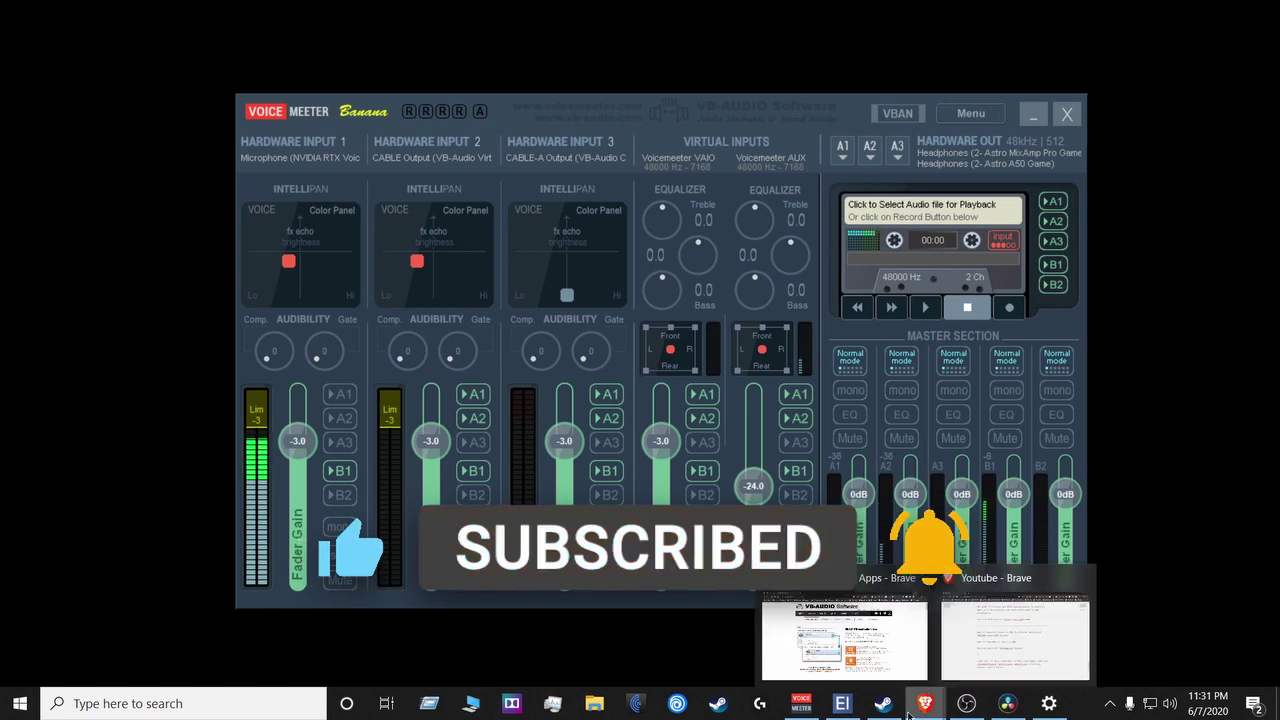
{"action": "left_click", "coordinate": [905, 650]}
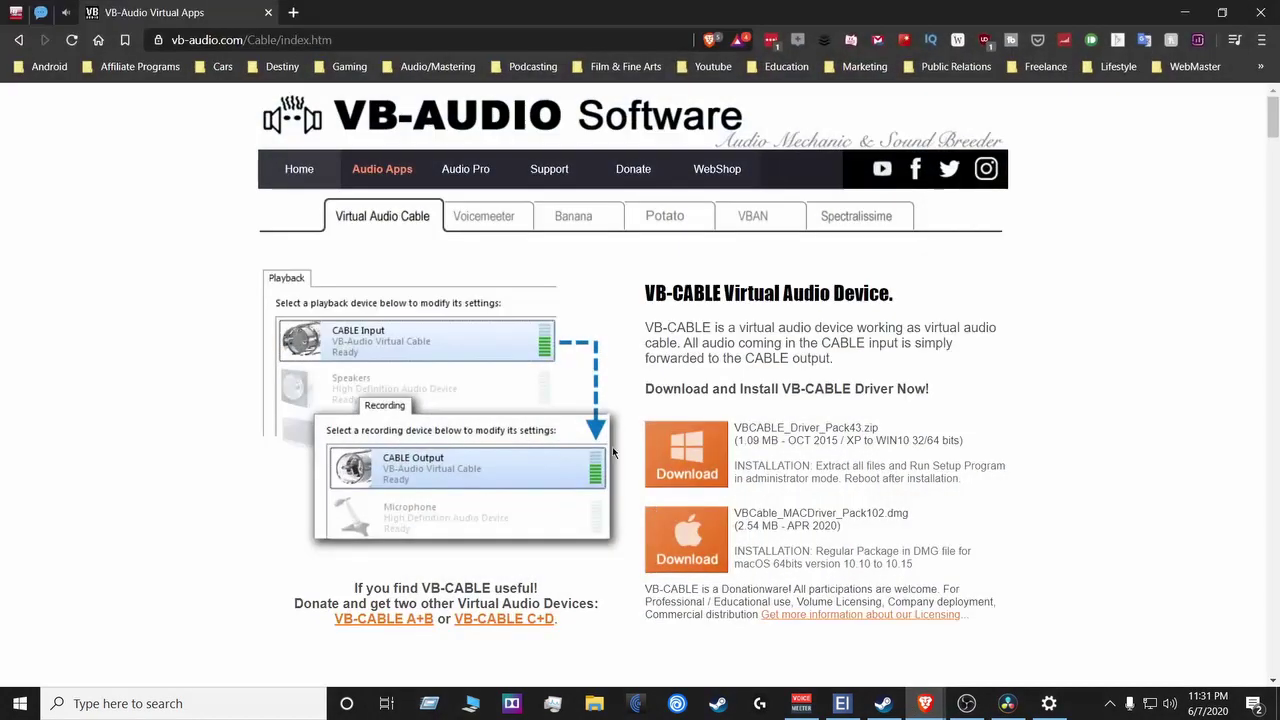
{"action": "left_click", "coordinate": [579, 232]}
{"action": "scroll", "coordinate": [815, 349], "scroll_direction": "down", "scroll_amount": 3}
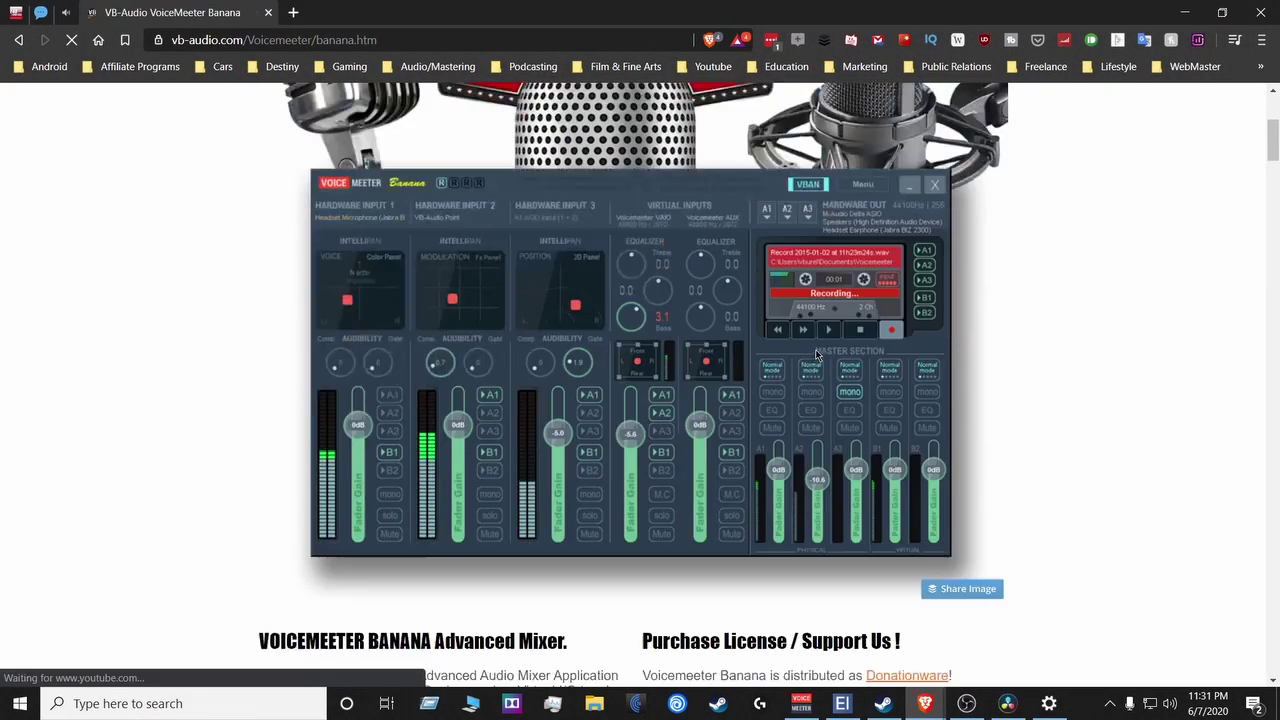
{"action": "scroll", "coordinate": [815, 349], "scroll_direction": "down", "scroll_amount": 4}
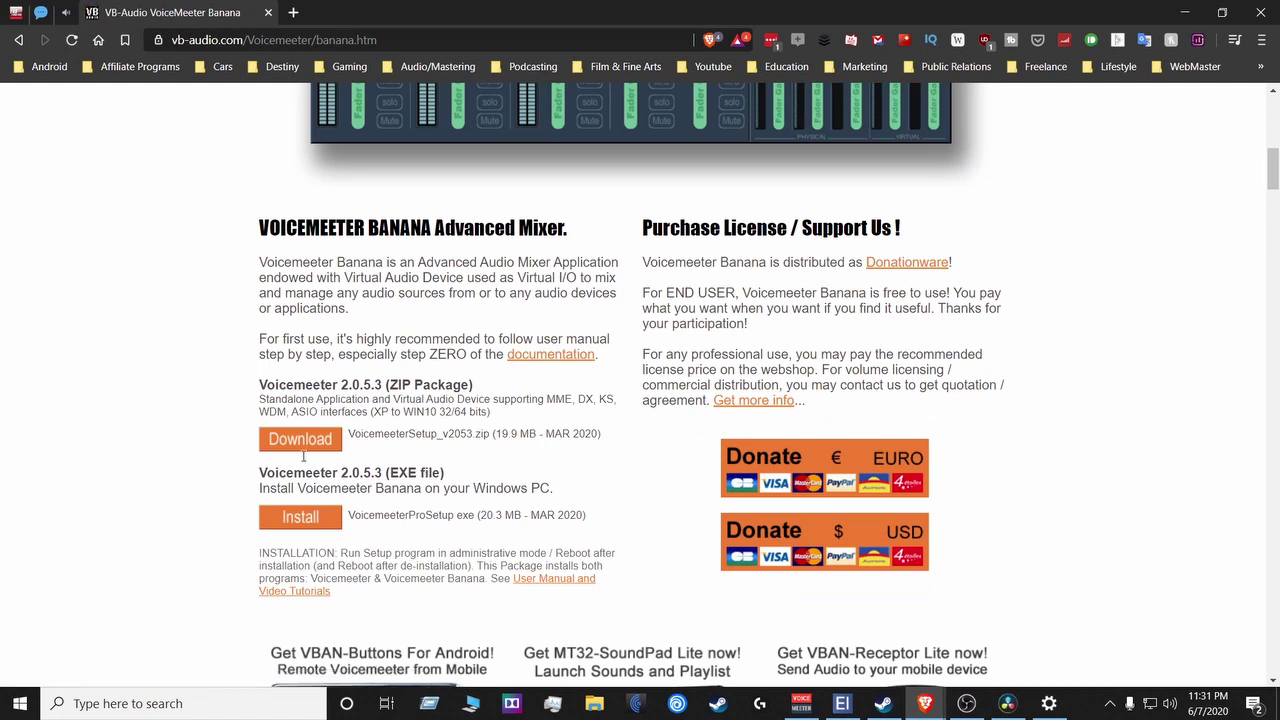
{"action": "scroll", "coordinate": [323, 470], "scroll_direction": "up", "scroll_amount": 7}
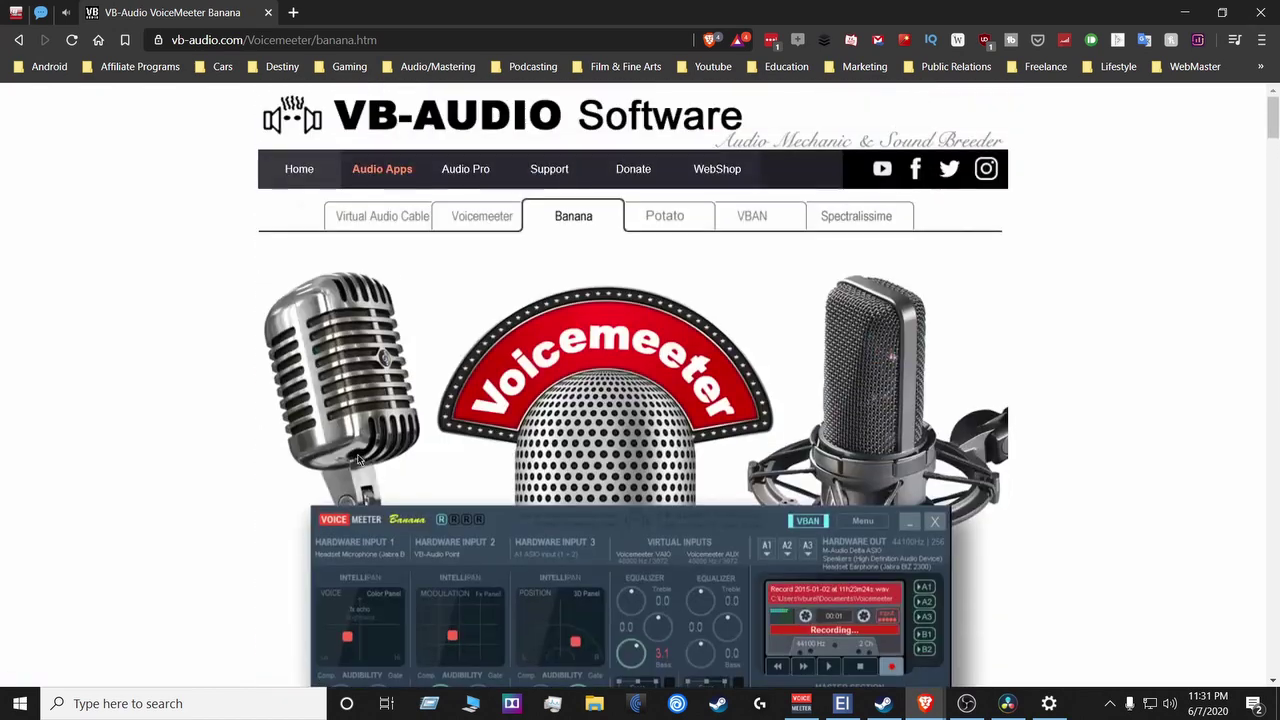
- Examine the VB-CABLE driver downloads and the VB-CABLE A+B and C+D links on the Virtual Audio Cable page, and minimize the browser
{"action": "left_click", "coordinate": [380, 216]}
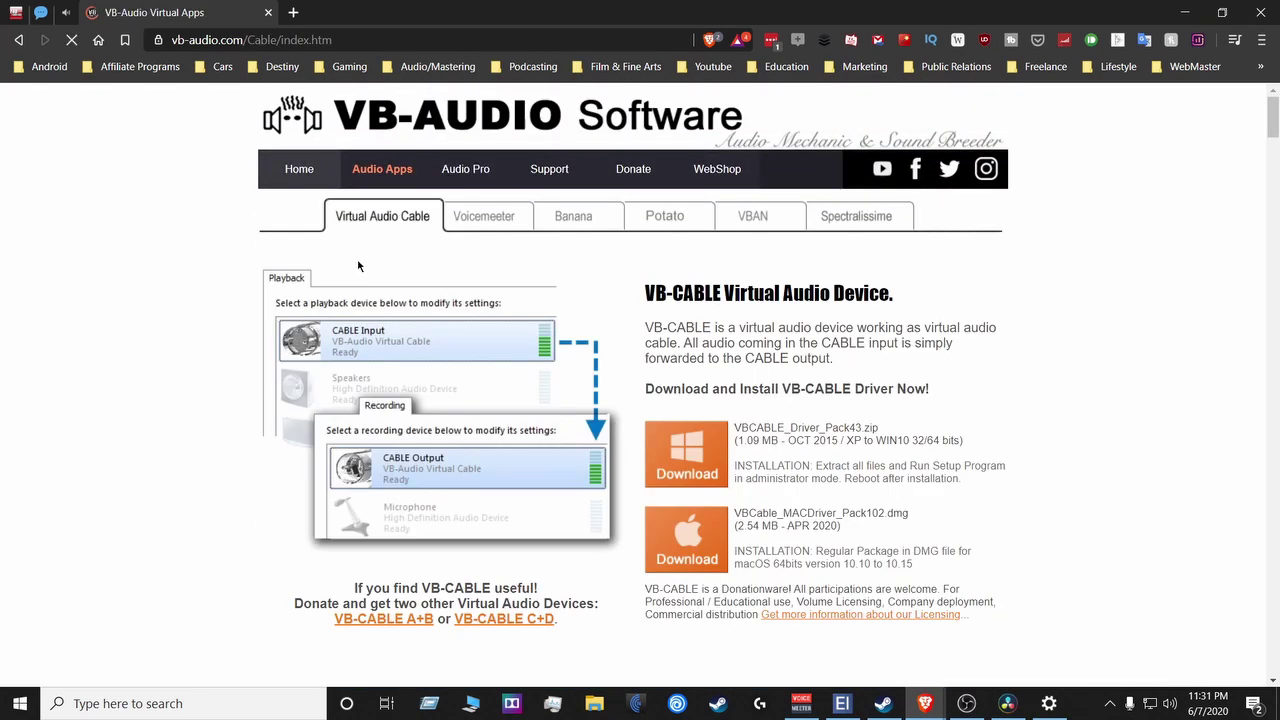
{"action": "scroll", "coordinate": [344, 405], "scroll_direction": "down", "scroll_amount": 2}
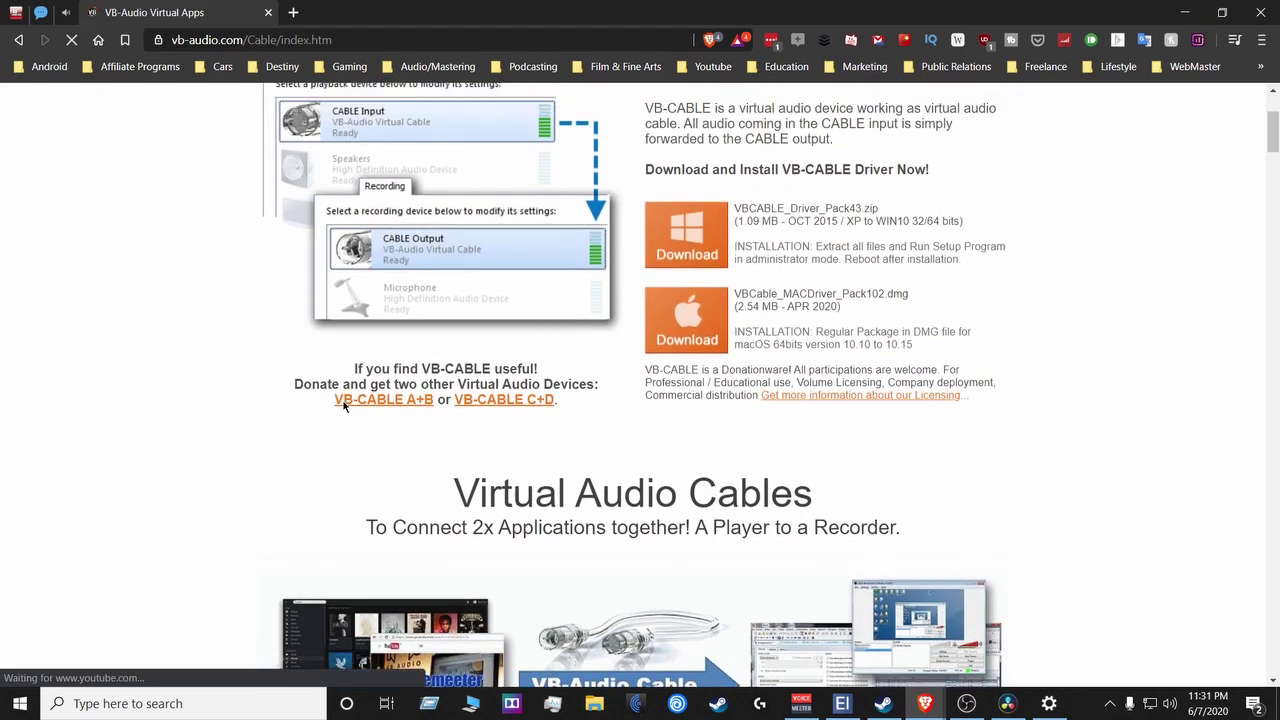
{"action": "scroll", "coordinate": [450, 365], "scroll_direction": "up", "scroll_amount": 2}
{"action": "scroll", "coordinate": [450, 365], "scroll_direction": "down", "scroll_amount": 2}
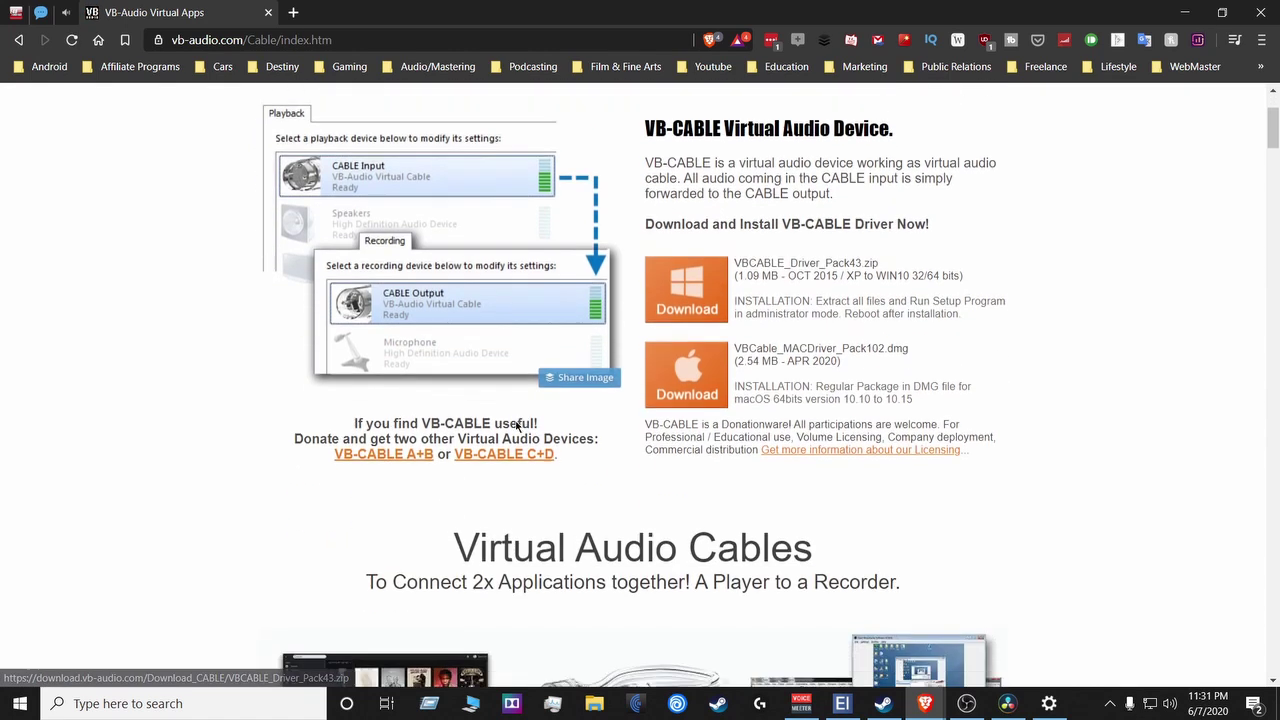
{"action": "scroll", "coordinate": [398, 525], "scroll_direction": "down", "scroll_amount": 1}
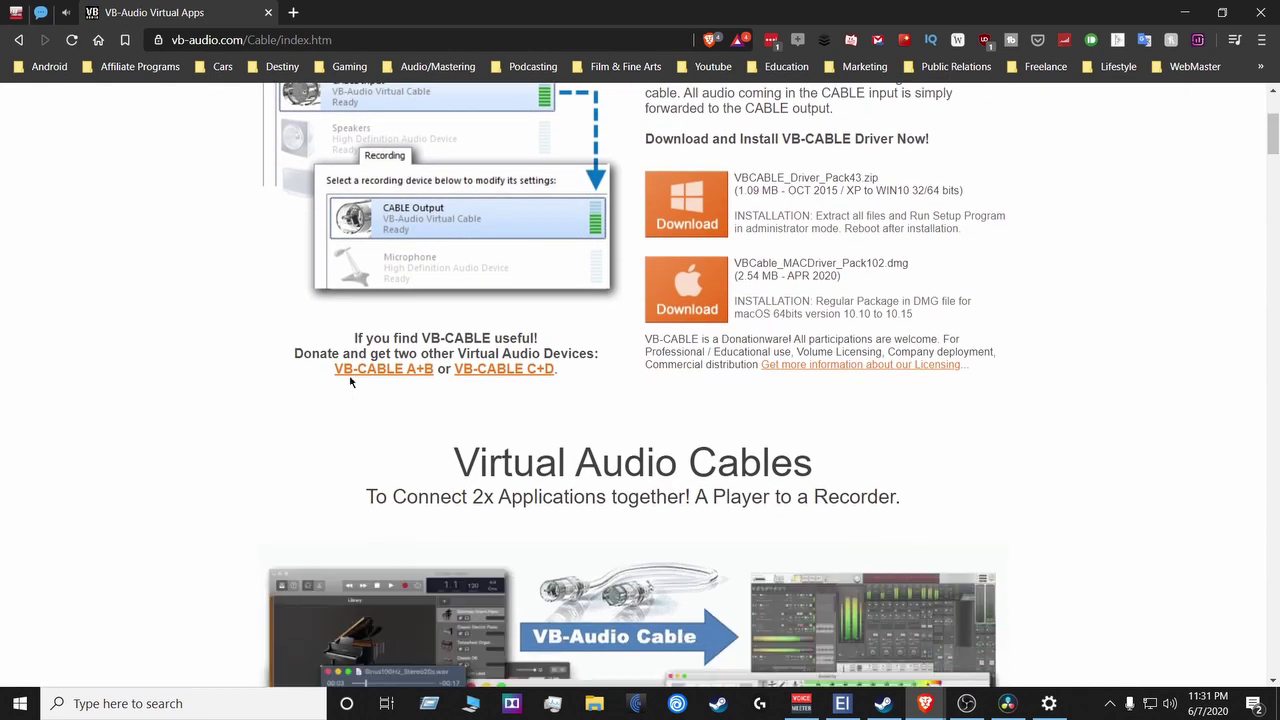
{"action": "scroll", "coordinate": [413, 373], "scroll_direction": "down", "scroll_amount": 4}
{"action": "scroll", "coordinate": [395, 390], "scroll_direction": "up", "scroll_amount": 4}
{"action": "scroll", "coordinate": [388, 355], "scroll_direction": "down", "scroll_amount": 3}
{"action": "scroll", "coordinate": [388, 360], "scroll_direction": "up", "scroll_amount": 3}
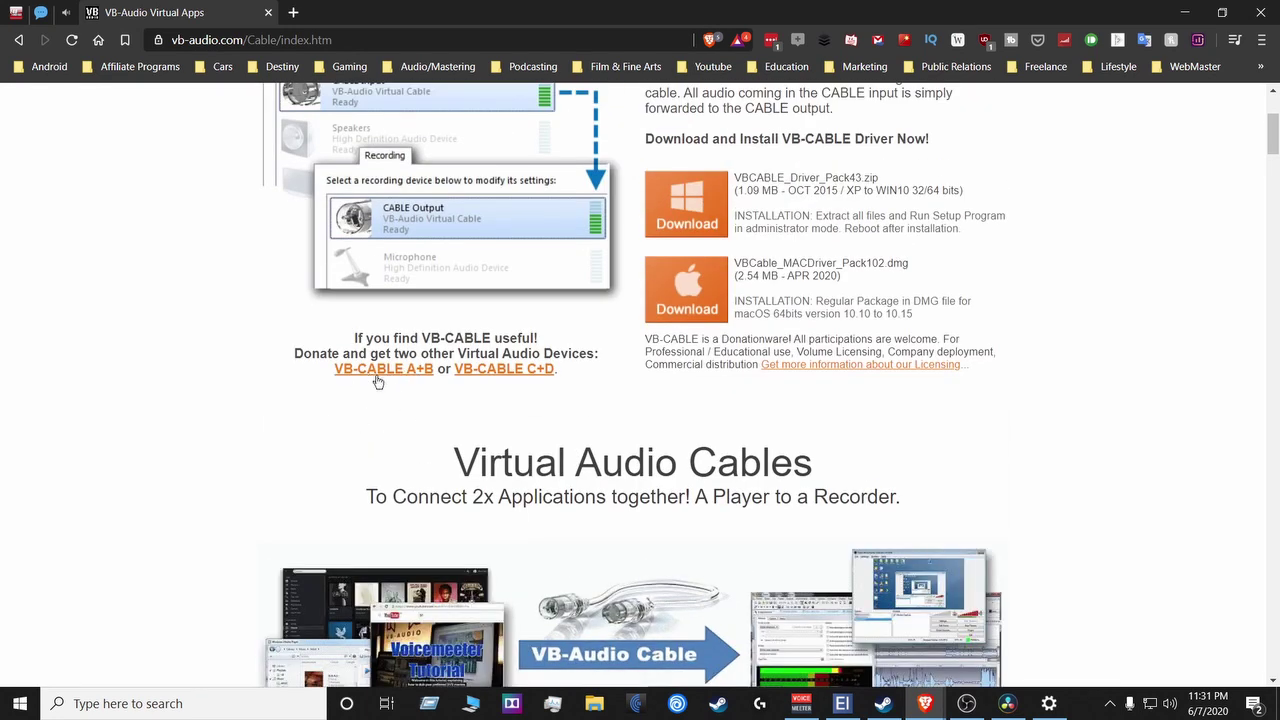
{"action": "scroll", "coordinate": [368, 409], "scroll_direction": "up", "scroll_amount": 3}
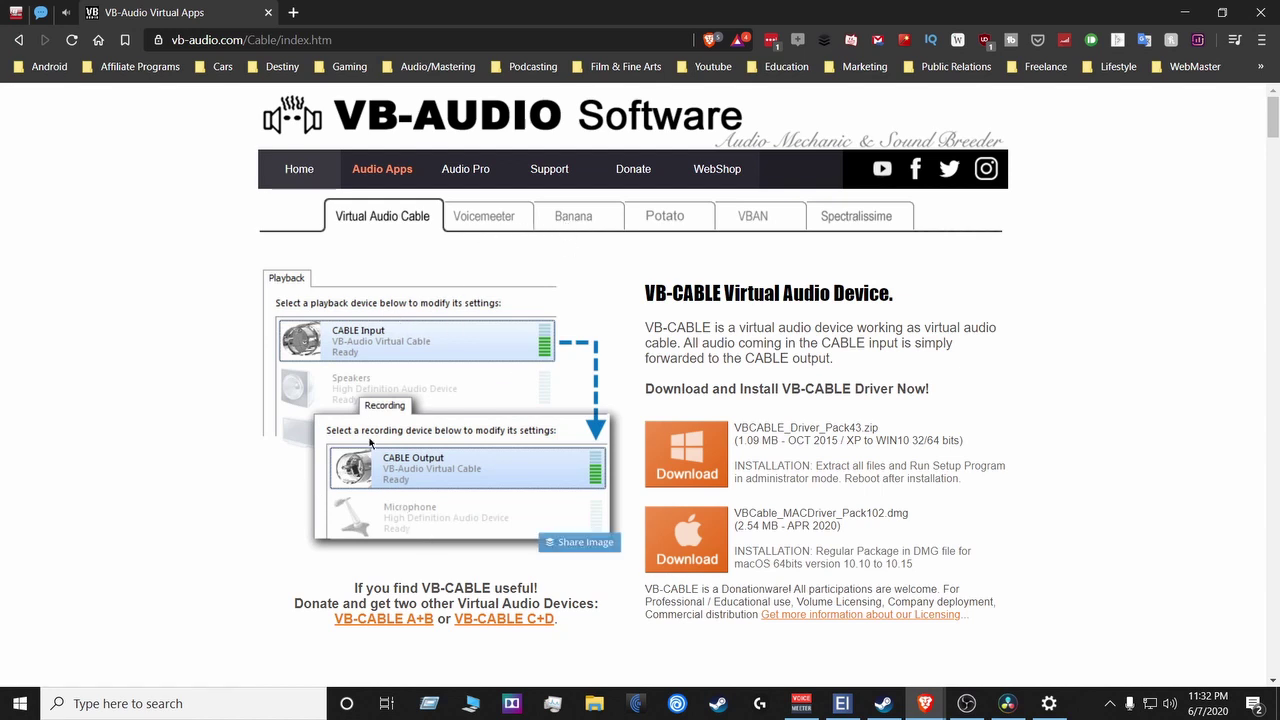
{"action": "scroll", "coordinate": [300, 423], "scroll_direction": "down", "scroll_amount": 3}
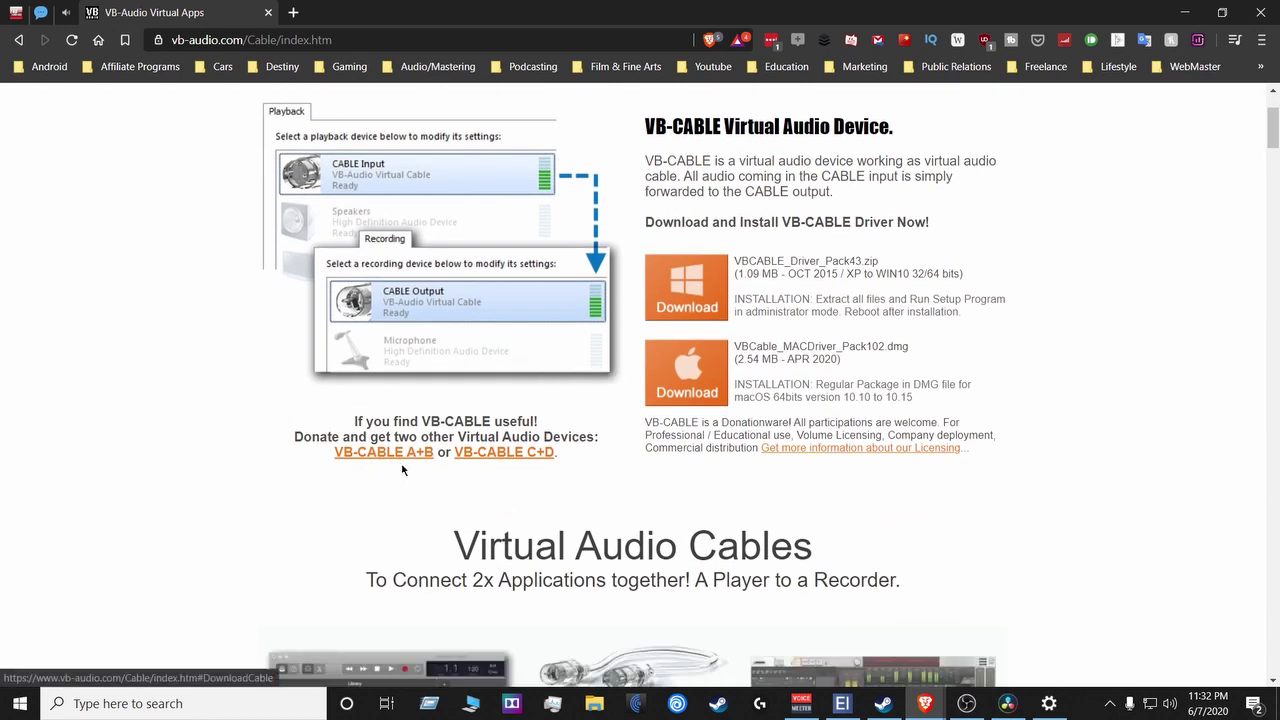
{"action": "scroll", "coordinate": [363, 491], "scroll_direction": "down", "scroll_amount": 3}
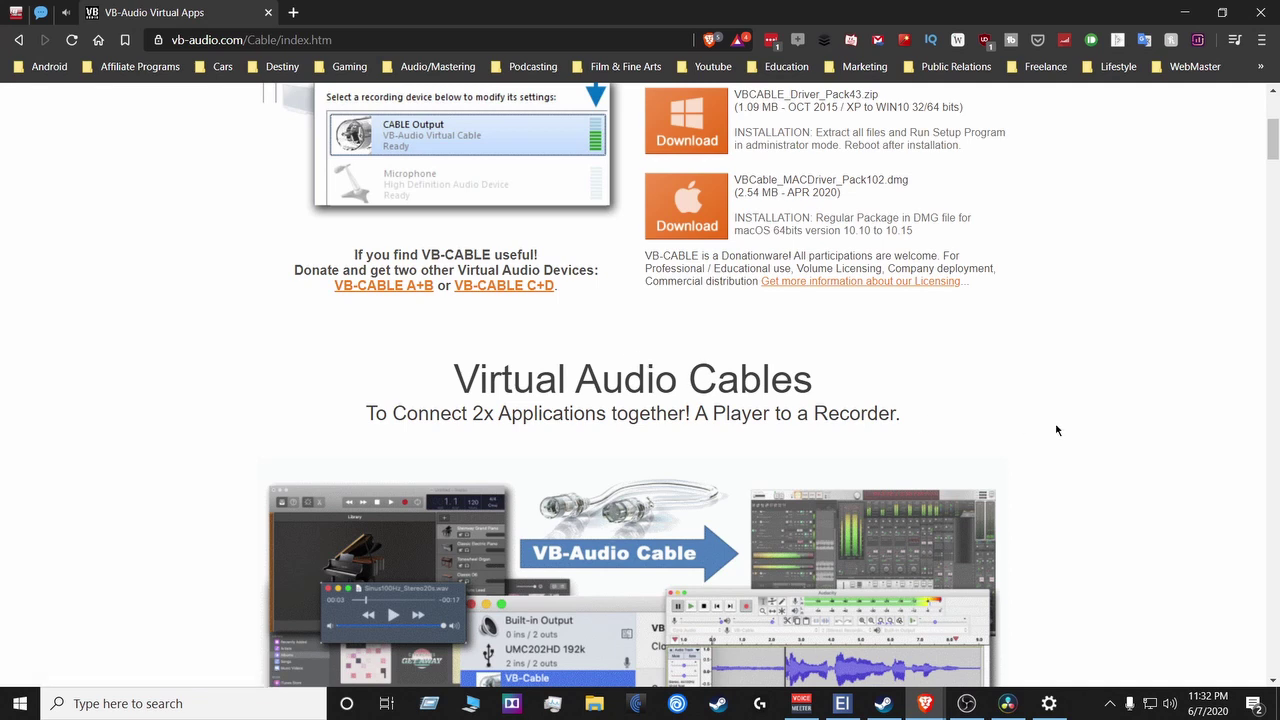
{"action": "left_click", "coordinate": [1186, 18]}
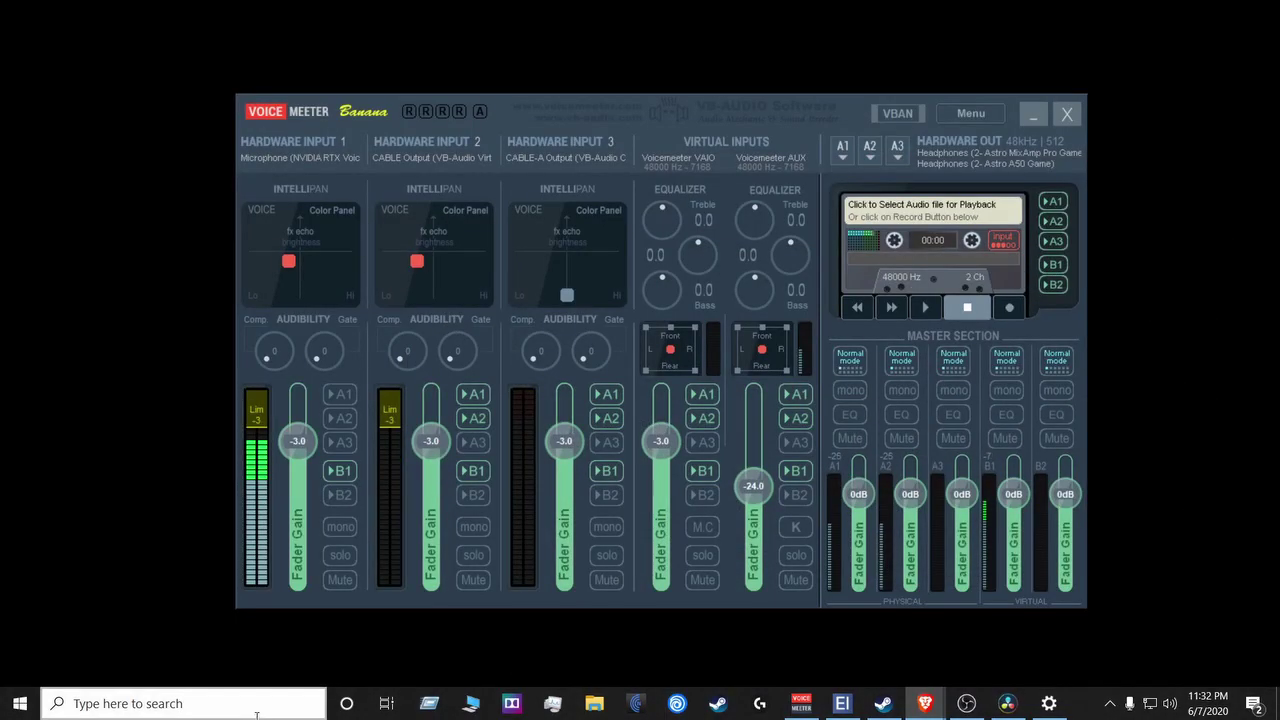
- Search Windows for Voicemeeter Banana and open its file location
{"action": "left_click", "coordinate": [257, 712]}
{"action": "type", "text": "voic"}
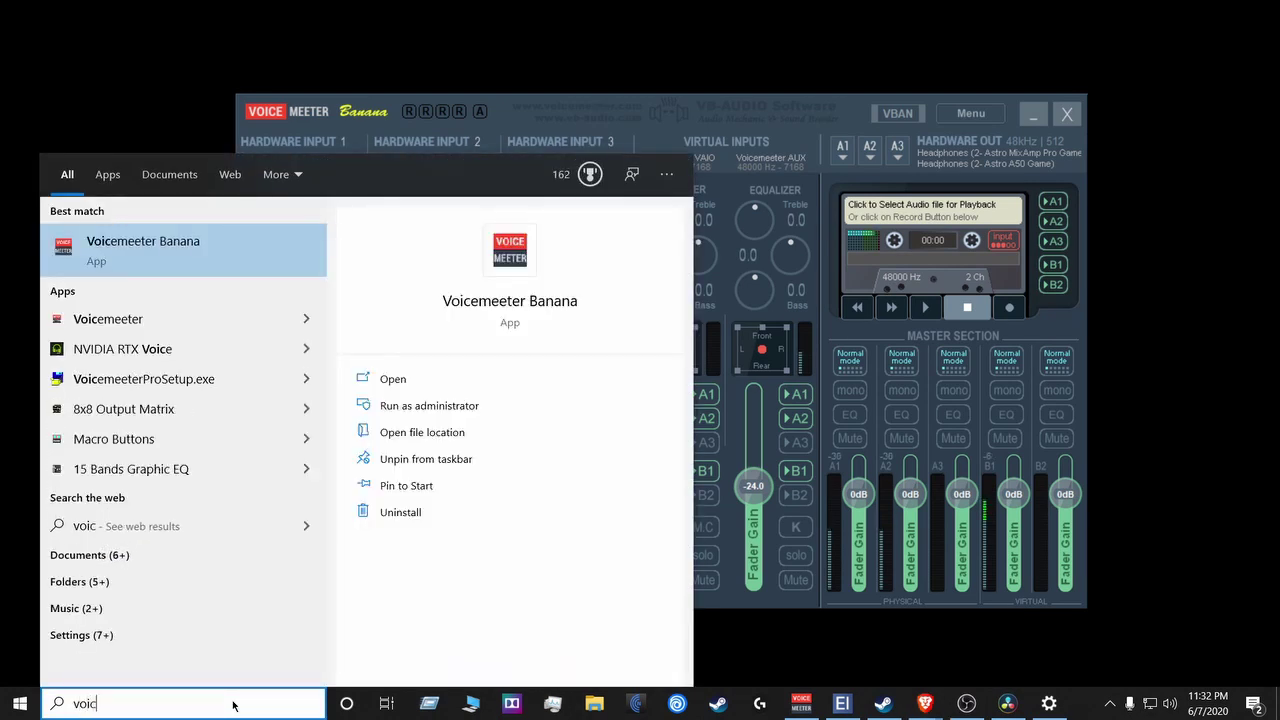
{"action": "left_click", "coordinate": [440, 435]}
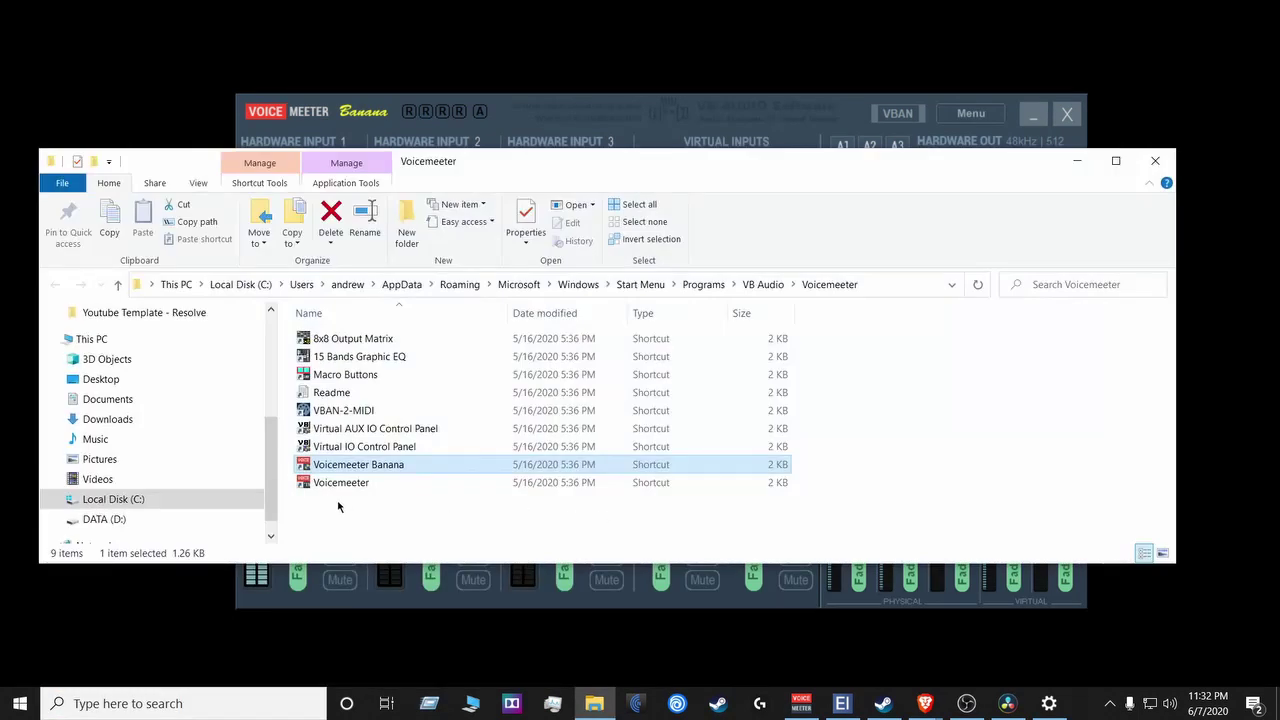
- Check the compatibility settings in the Voicemeeter Banana shortcut's properties without changing them, and close the folder
{"action": "right_click", "coordinate": [357, 467]}
{"action": "left_click", "coordinate": [400, 452]}
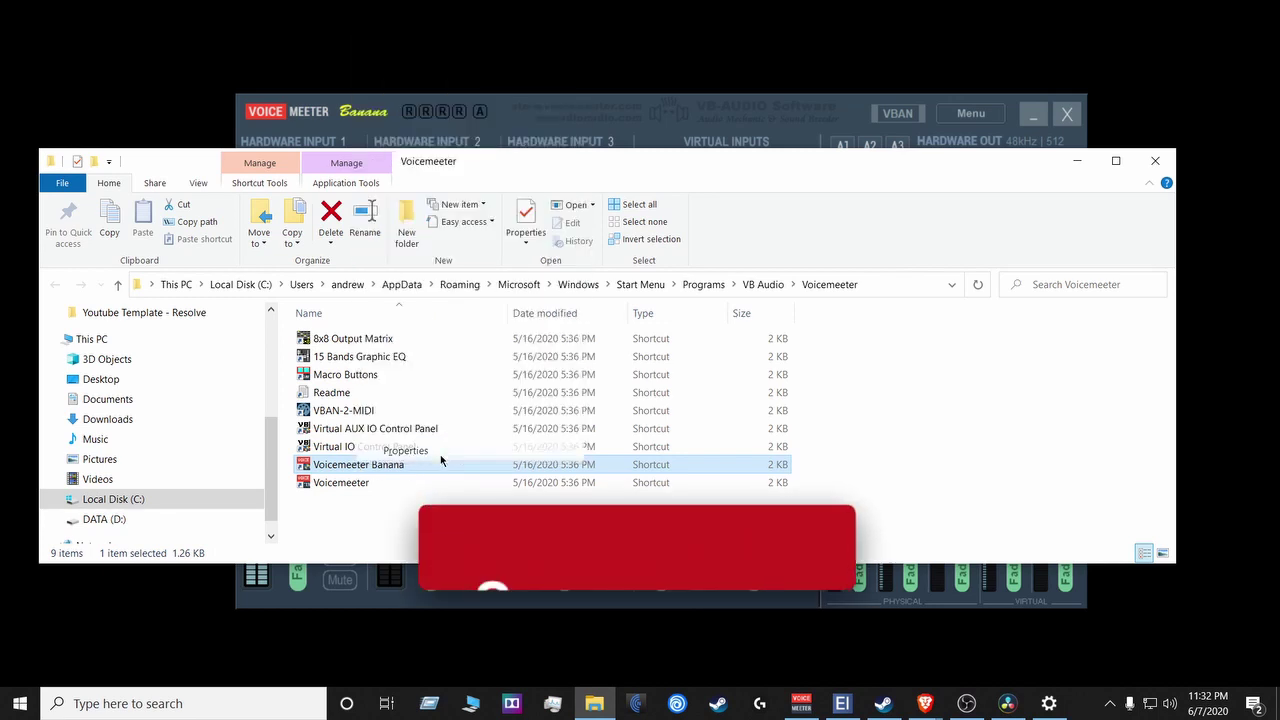
{"action": "left_click", "coordinate": [598, 303]}
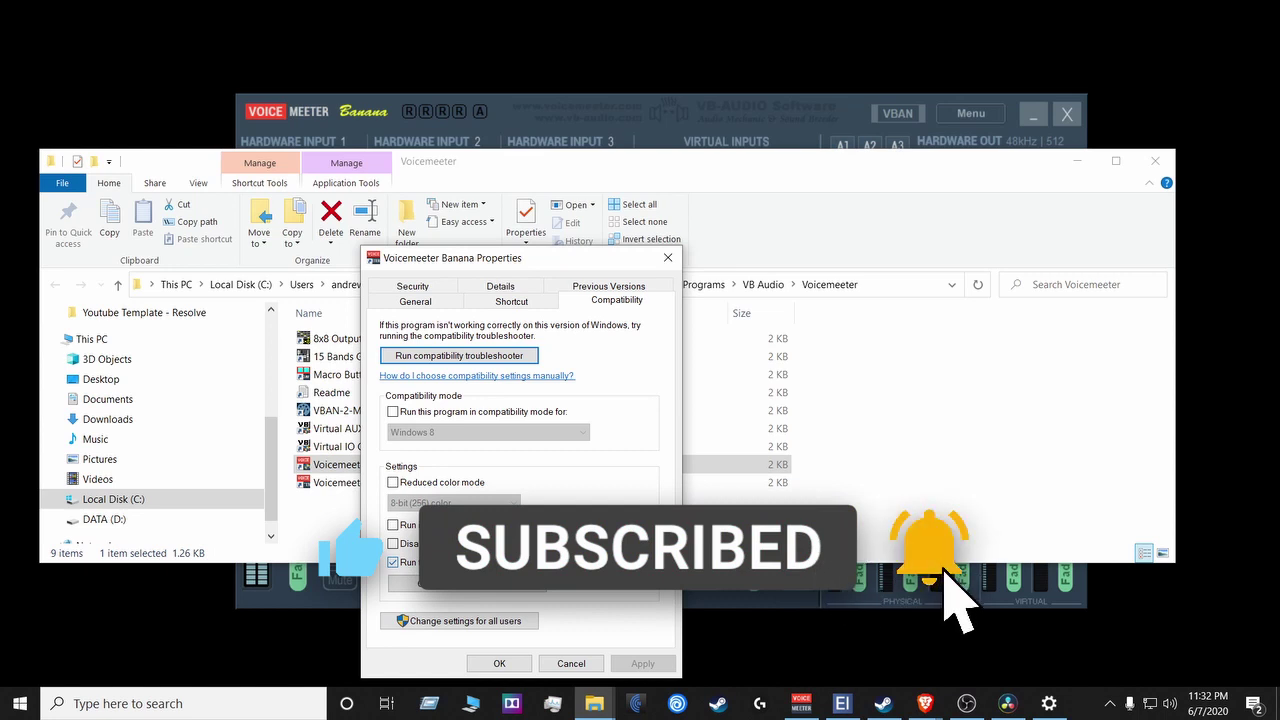
{"action": "left_click", "coordinate": [571, 663]}
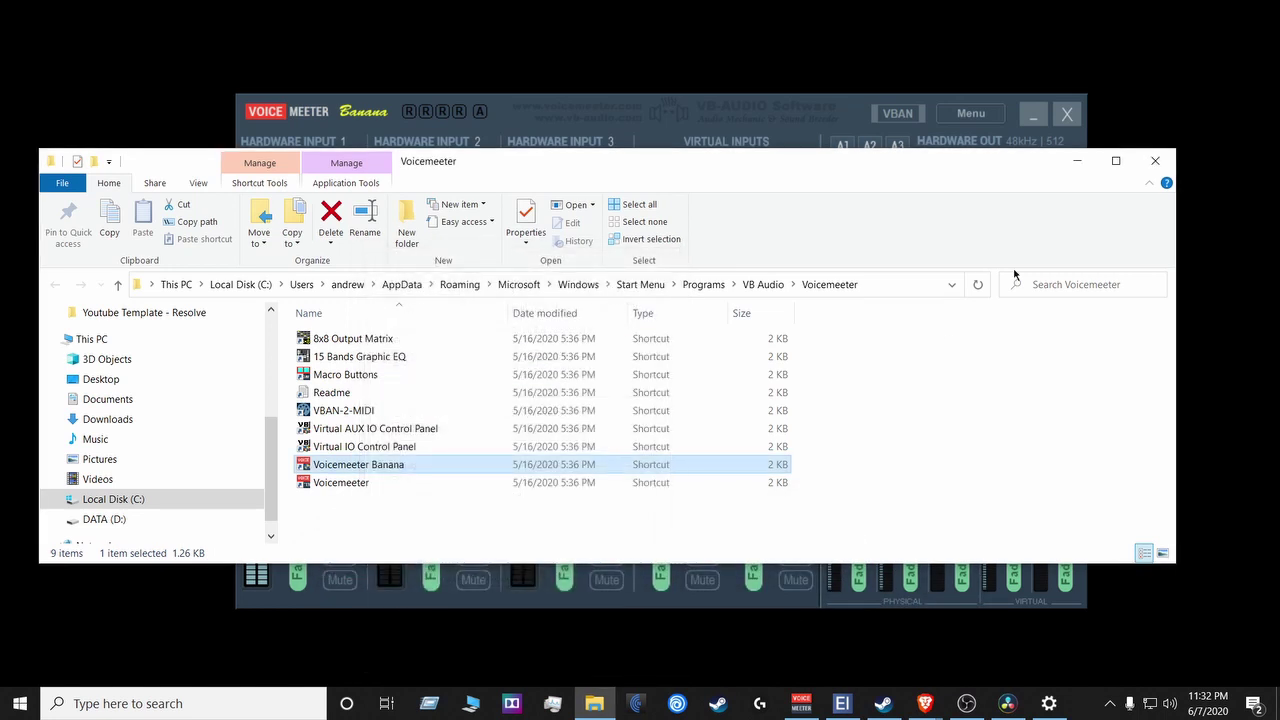
{"action": "left_click", "coordinate": [1155, 163]}
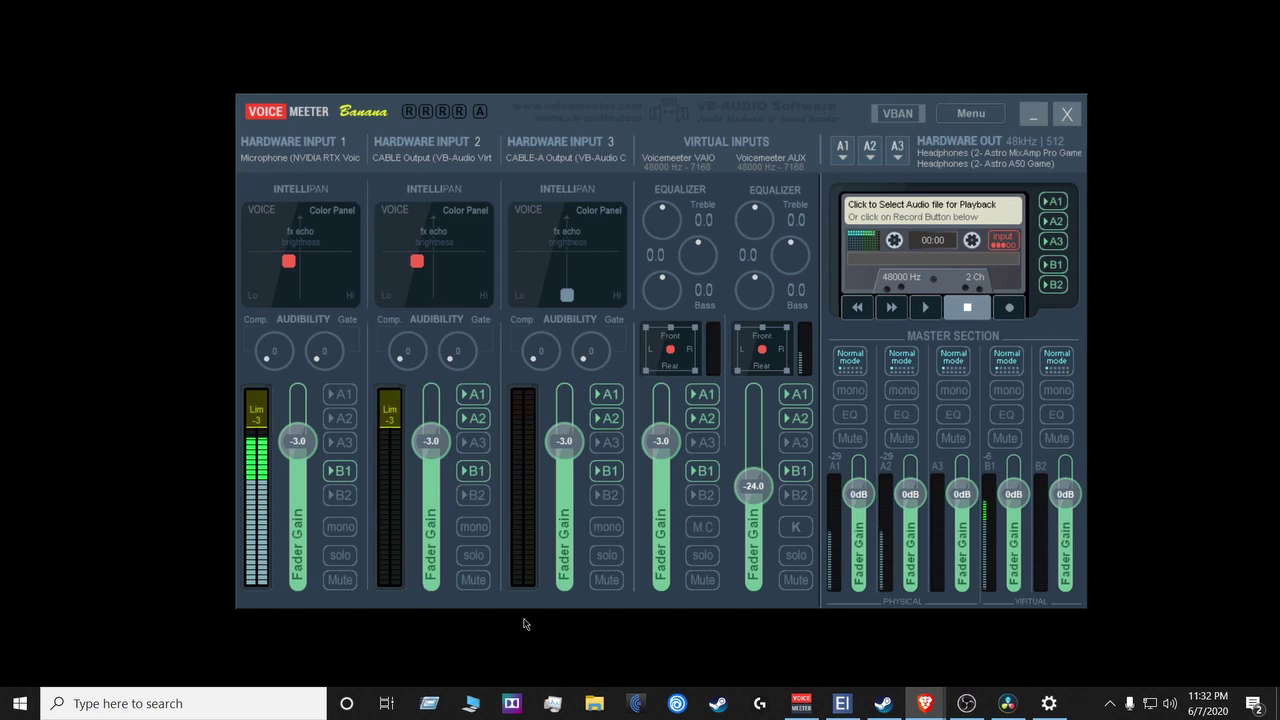
- Open the Windows sound settings and review the default playback and recording devices in the Sound dialog, closing it without changes
{"action": "left_click", "coordinate": [1058, 710]}
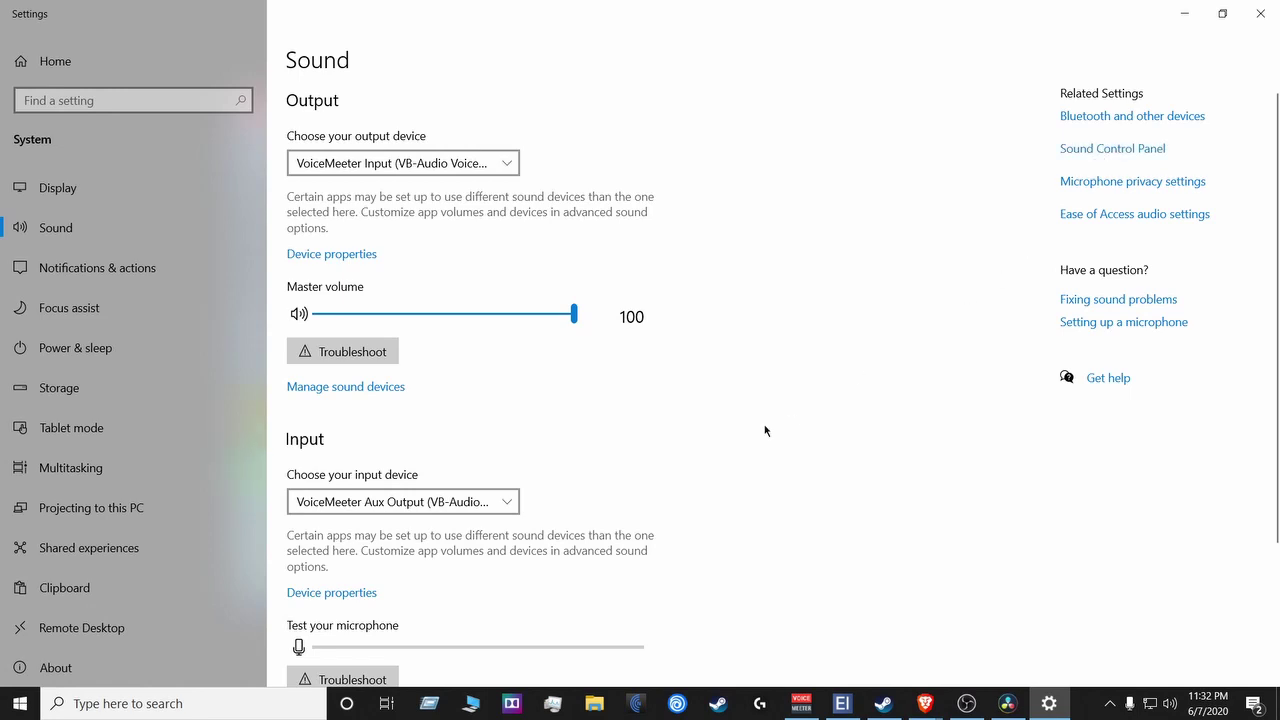
{"action": "scroll", "coordinate": [185, 184], "scroll_direction": "down", "scroll_amount": 6}
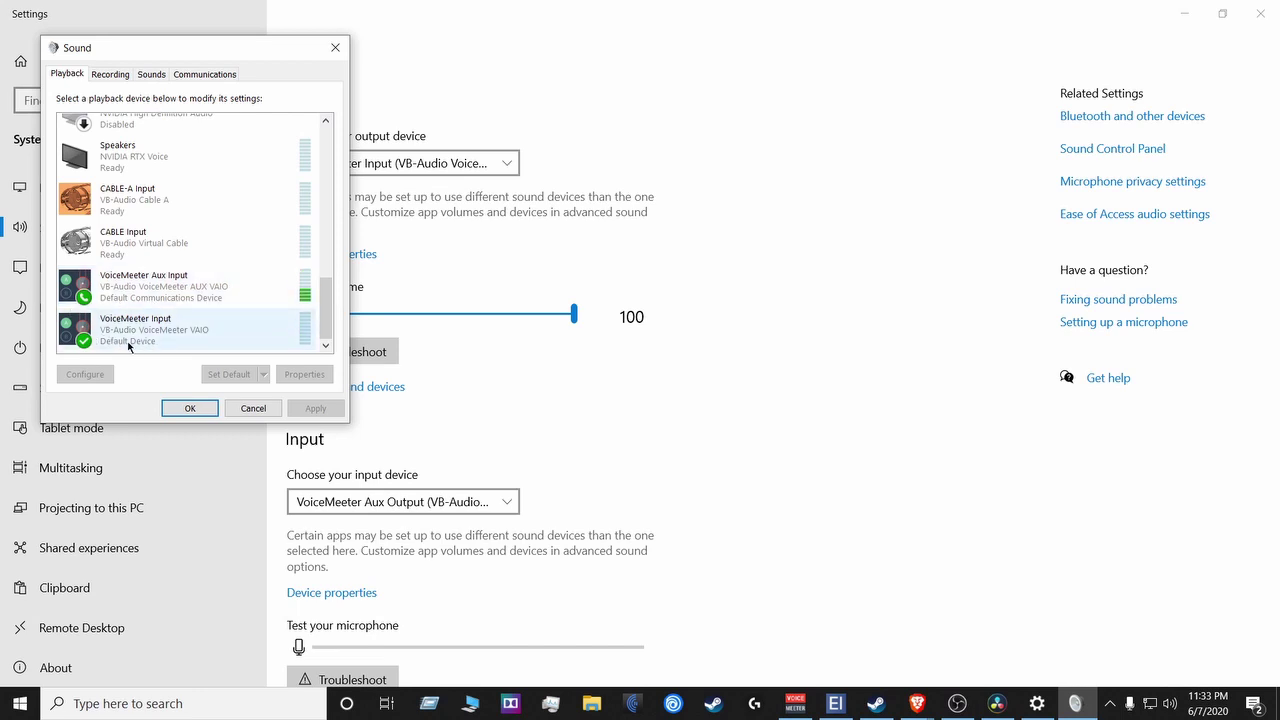
{"action": "left_click", "coordinate": [114, 77]}
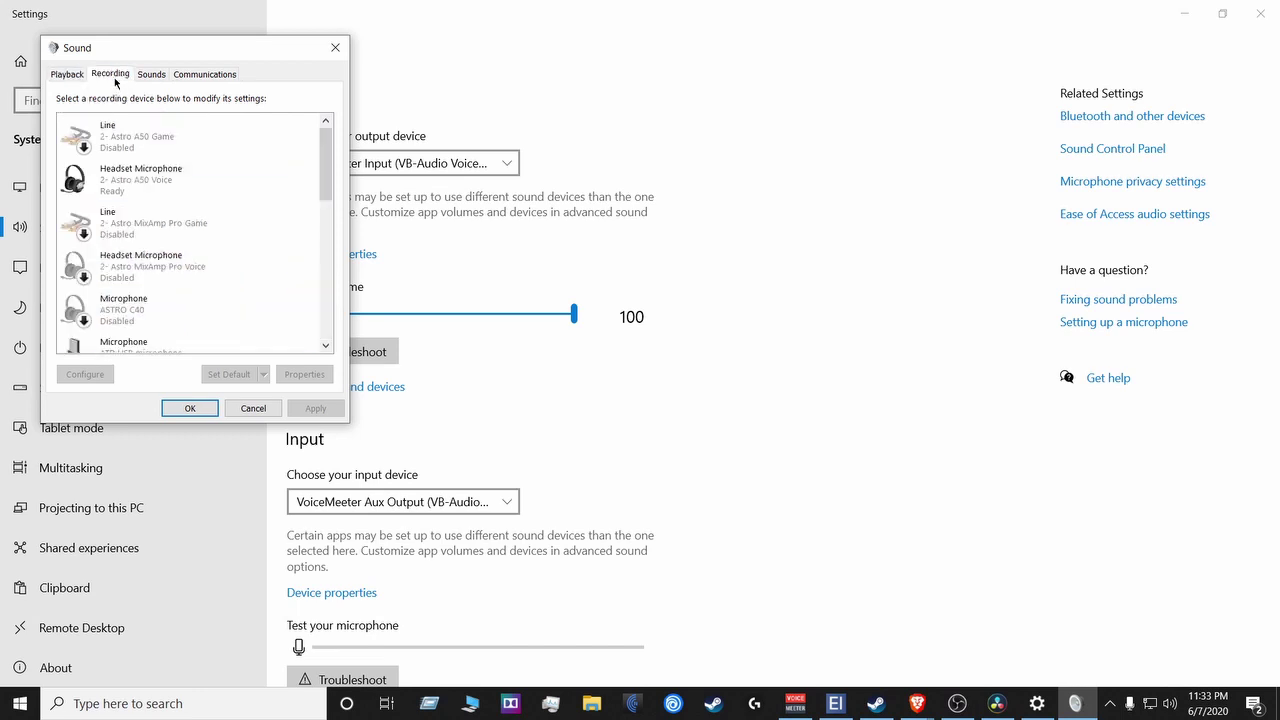
{"action": "scroll", "coordinate": [241, 243], "scroll_direction": "down", "scroll_amount": 5}
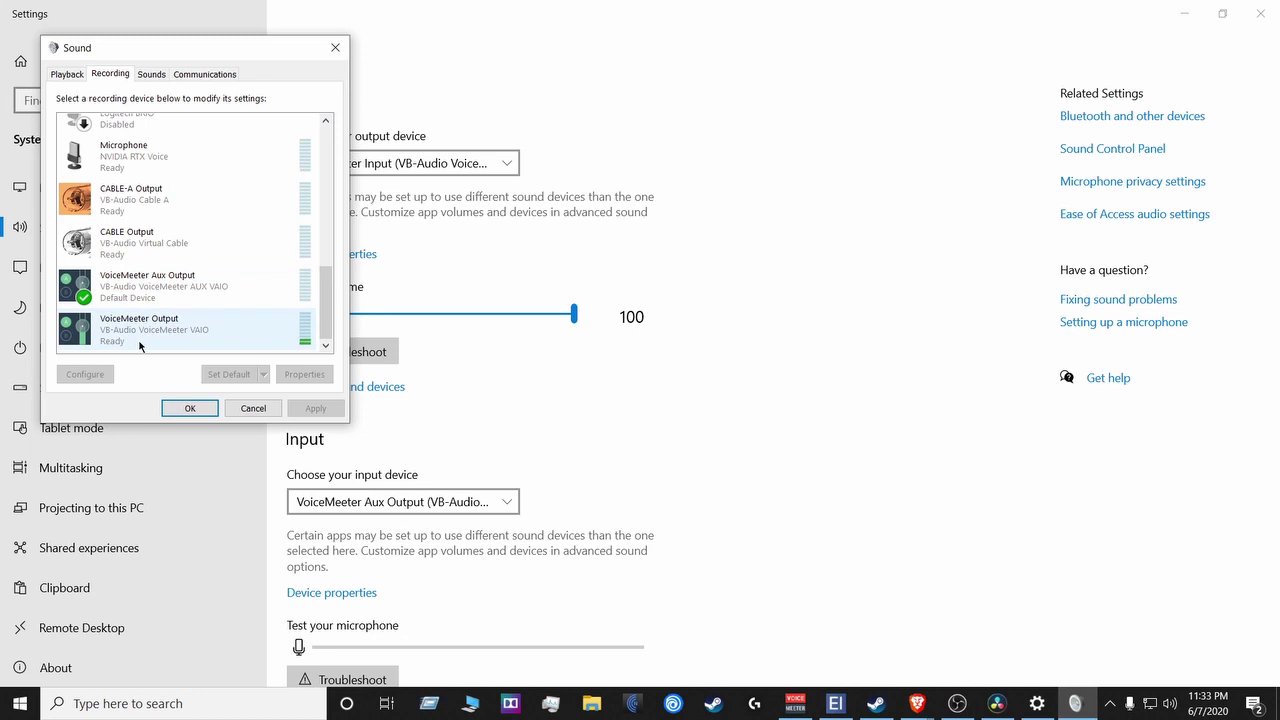
{"action": "scroll", "coordinate": [140, 345], "scroll_direction": "up", "scroll_amount": 5}
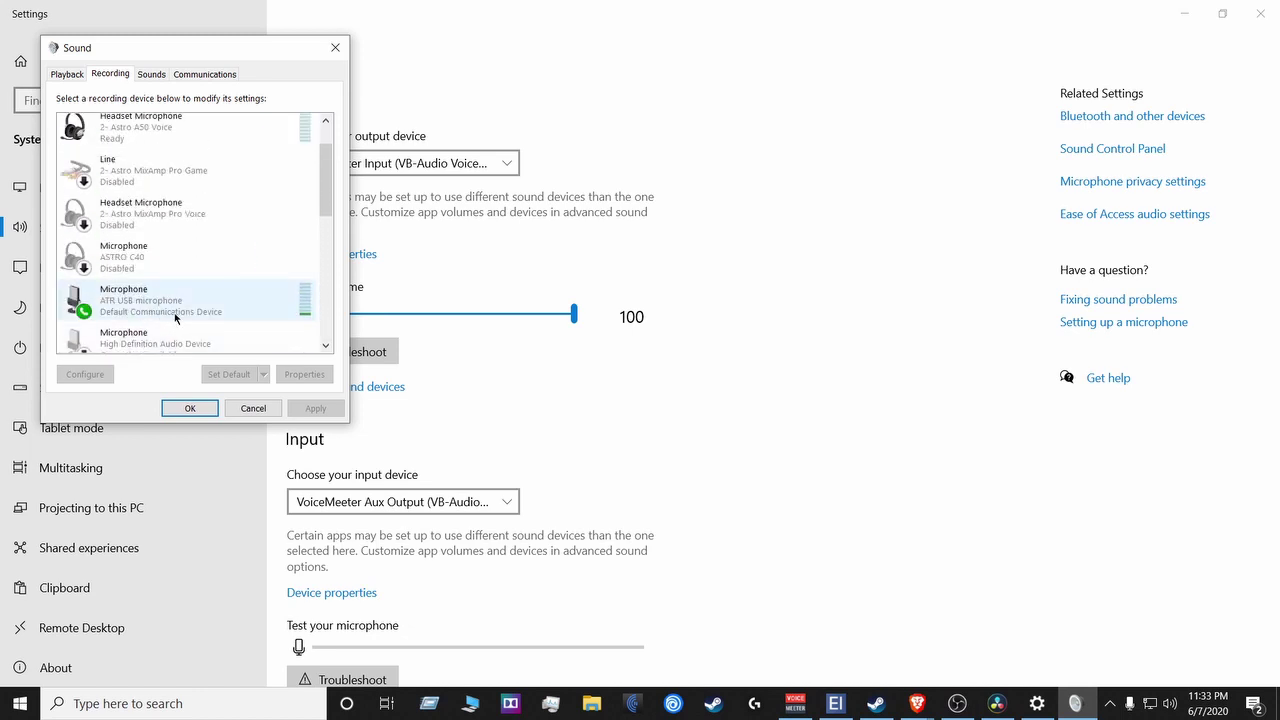
{"action": "left_click", "coordinate": [255, 411]}
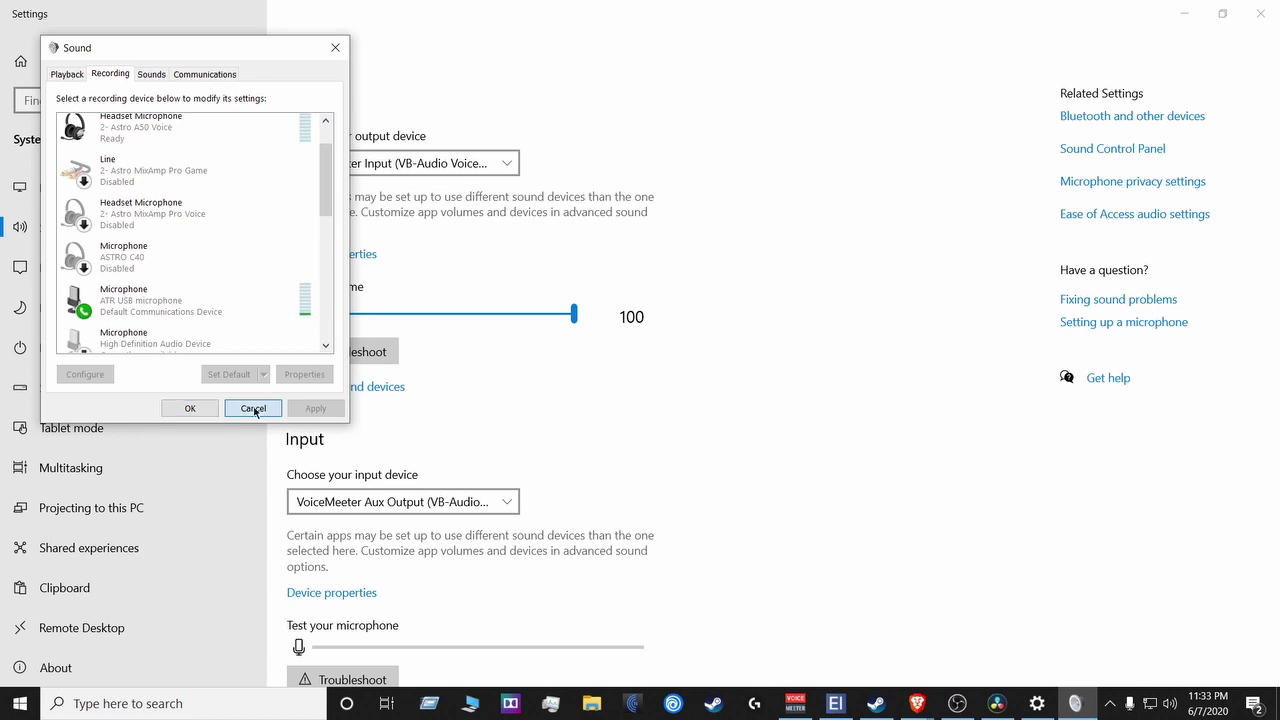
- Open the app volume and device preferences from the advanced sound options to review each app's output and input device
{"action": "scroll", "coordinate": [870, 591], "scroll_direction": "down", "scroll_amount": 3}
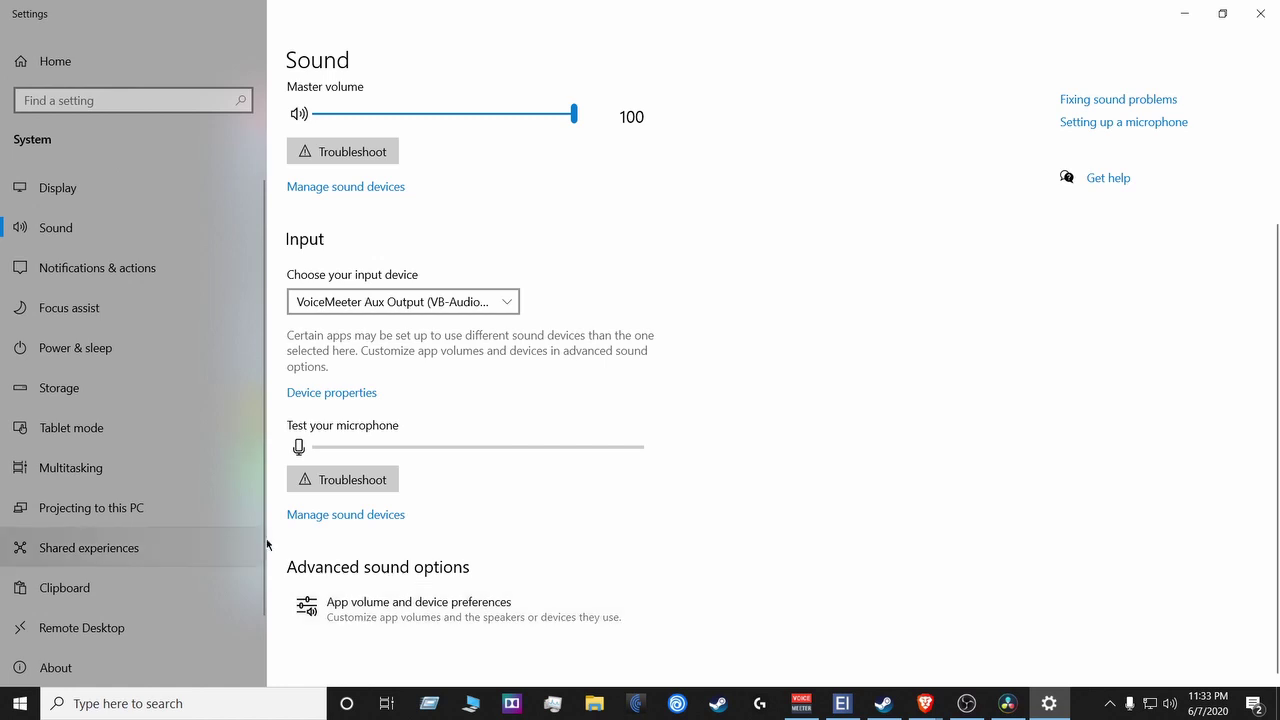
{"action": "left_click", "coordinate": [463, 622]}
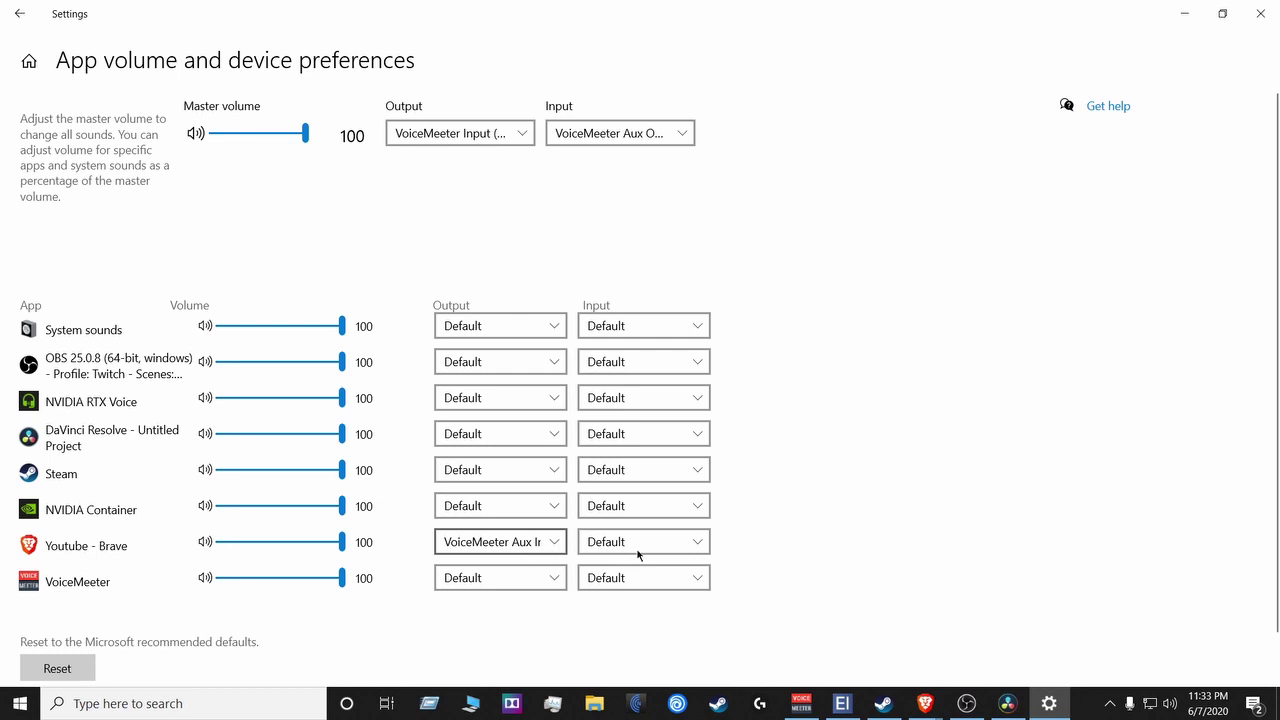
- Switch to Voicemeeter Banana and check the devices selected for hardware outputs A1 and A2, keeping both selections
{"action": "left_click", "coordinate": [800, 703]}
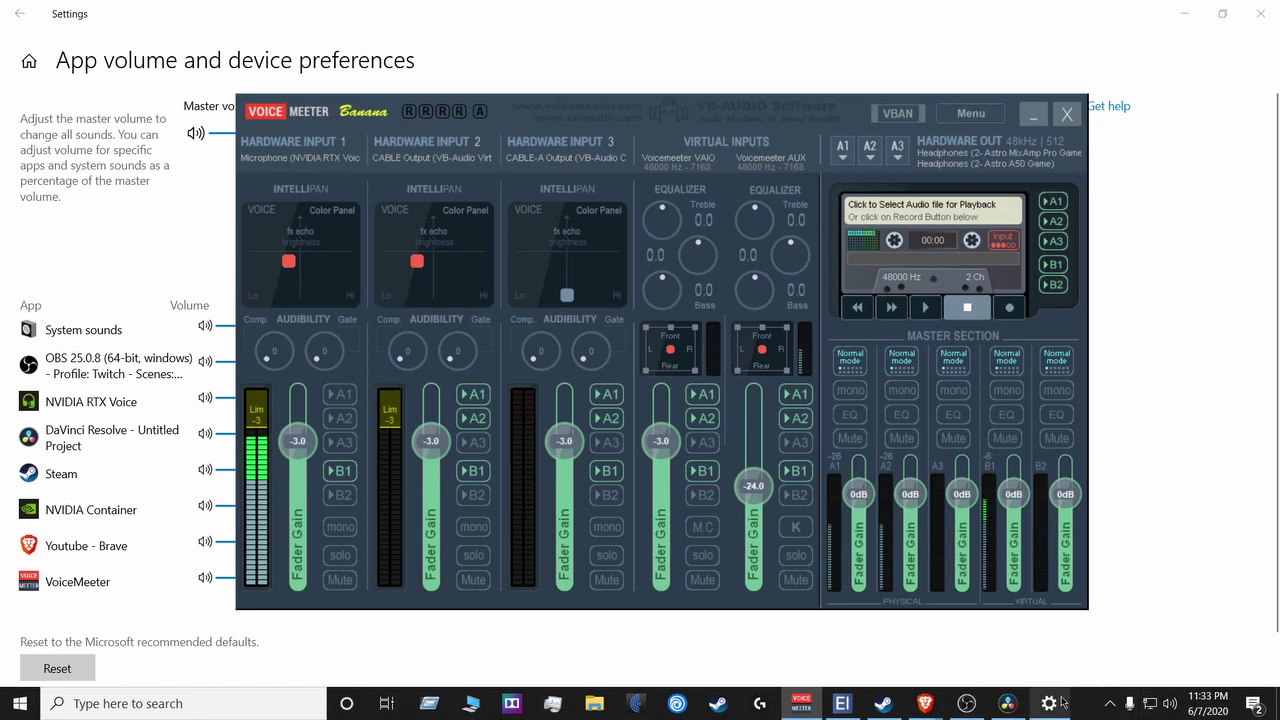
{"action": "left_click", "coordinate": [845, 152]}
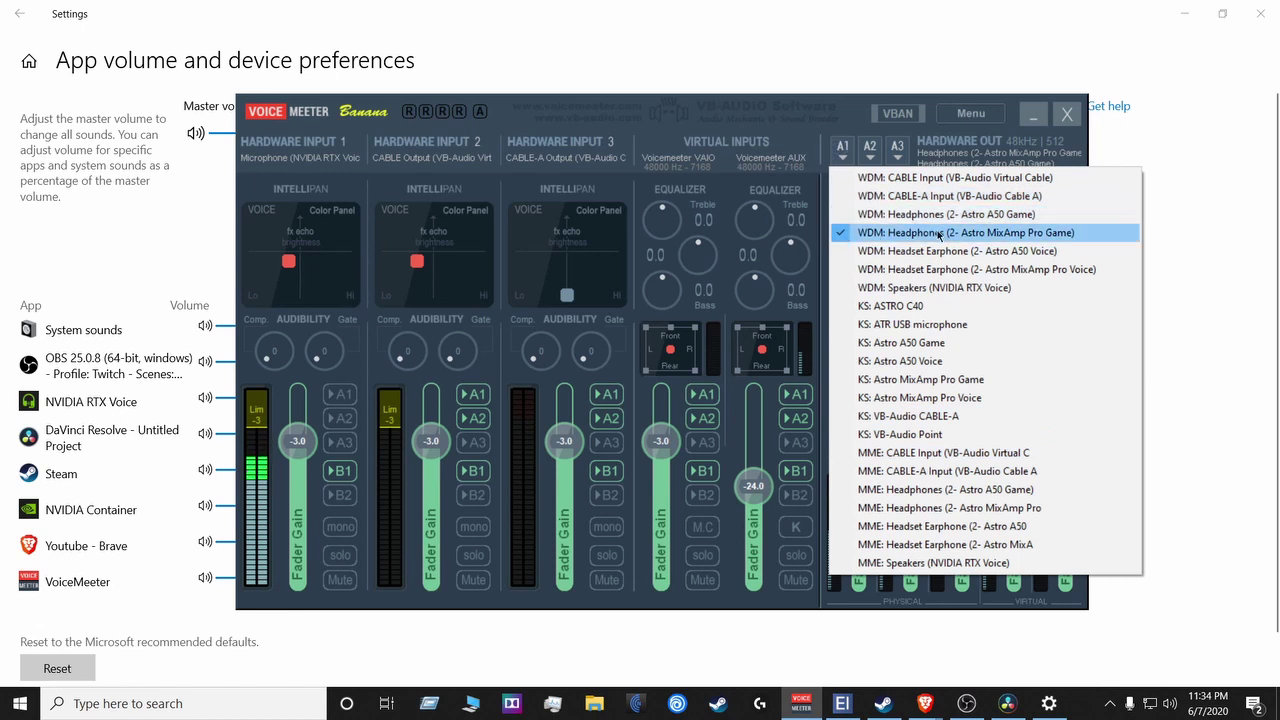
{"action": "left_click", "coordinate": [871, 156]}
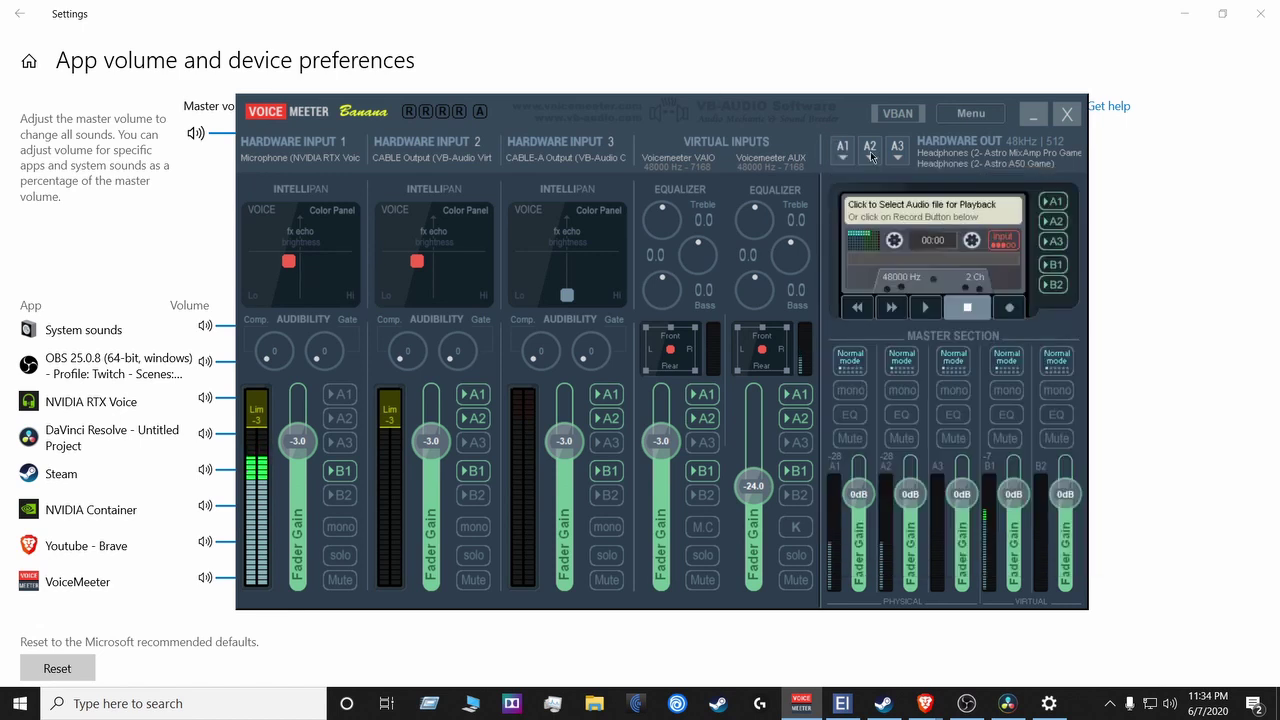
{"action": "left_click", "coordinate": [871, 156]}
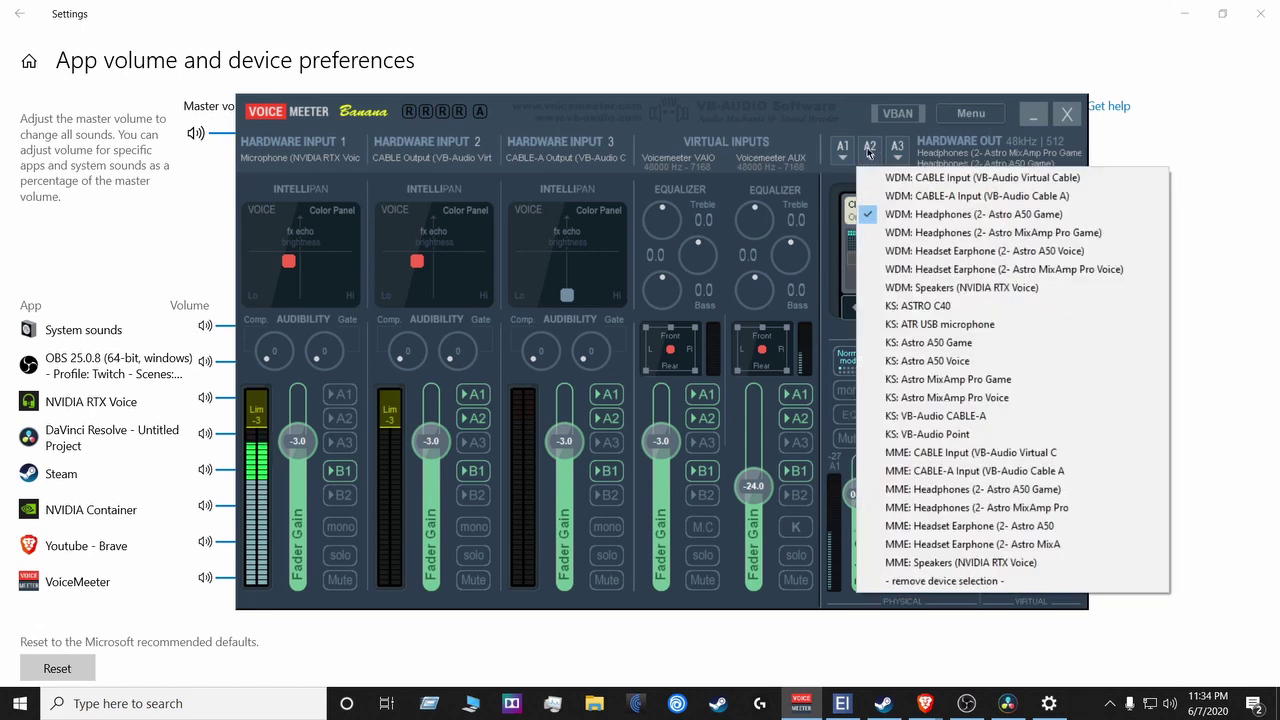
{"action": "left_click", "coordinate": [498, 124]}
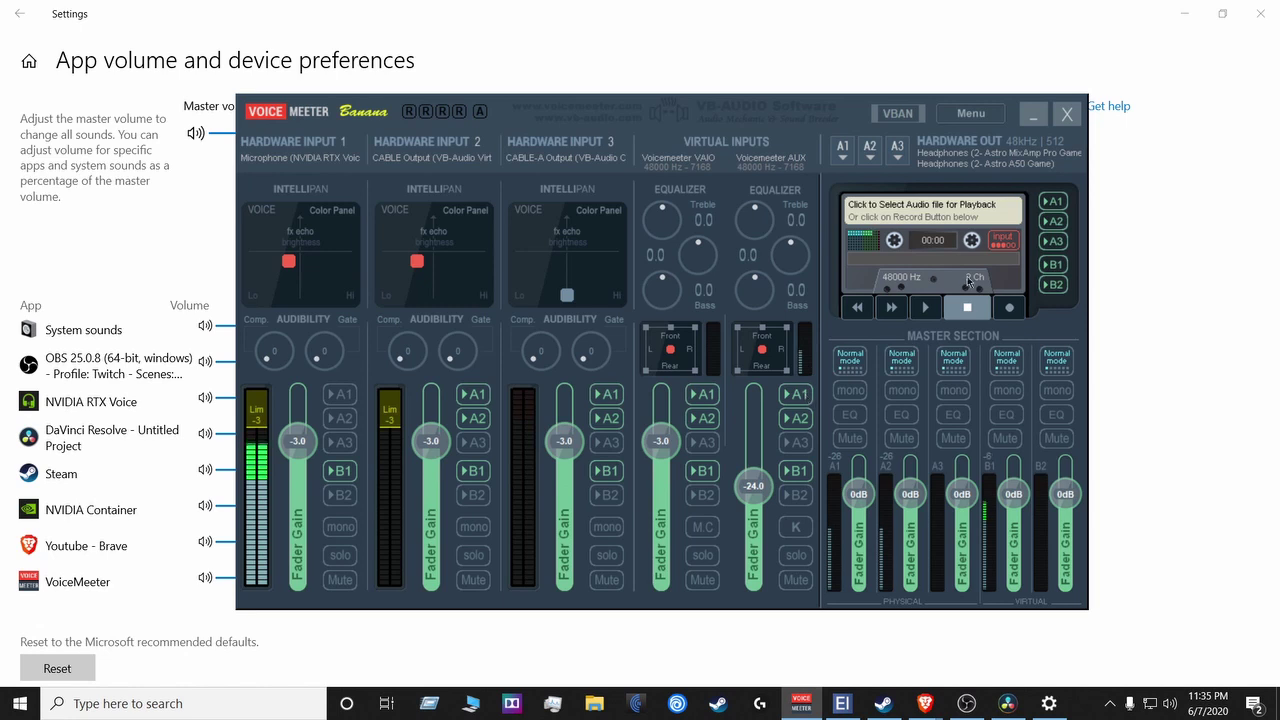
- Open Voicemeeter's System Settings / Options window to look at it, and close it without changes
{"action": "left_click", "coordinate": [971, 113]}
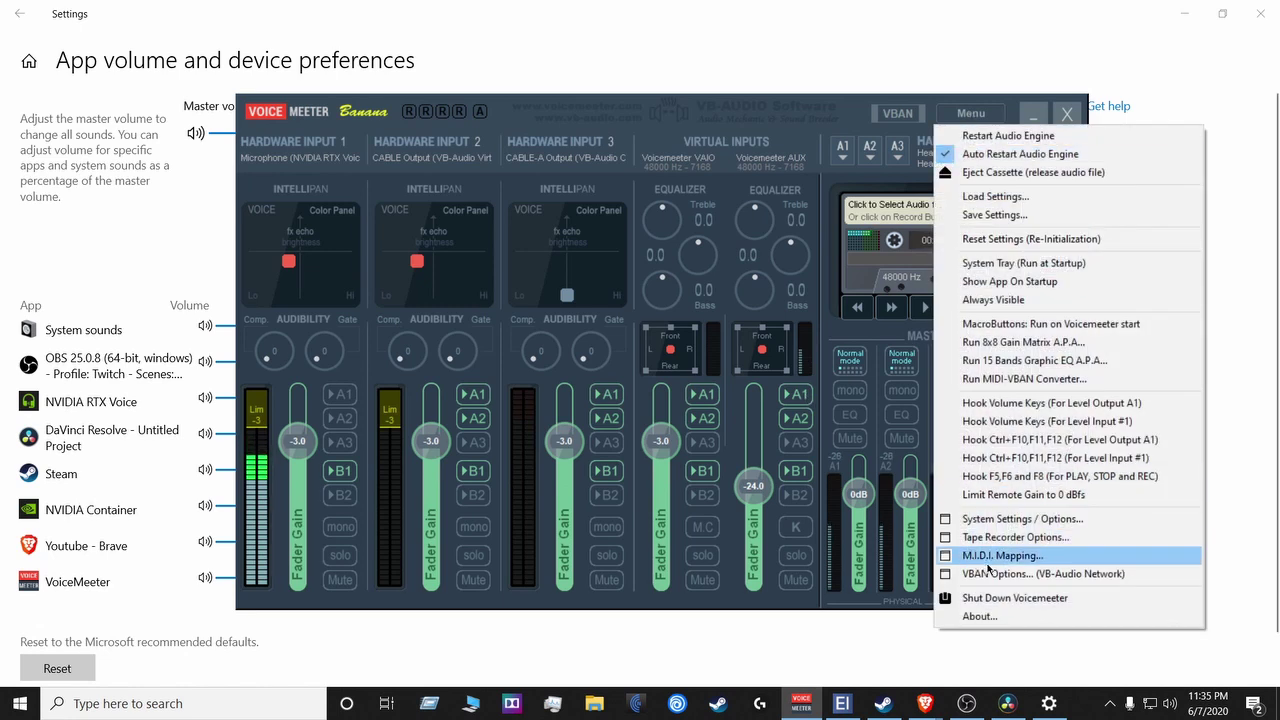
{"action": "left_click", "coordinate": [1023, 519]}
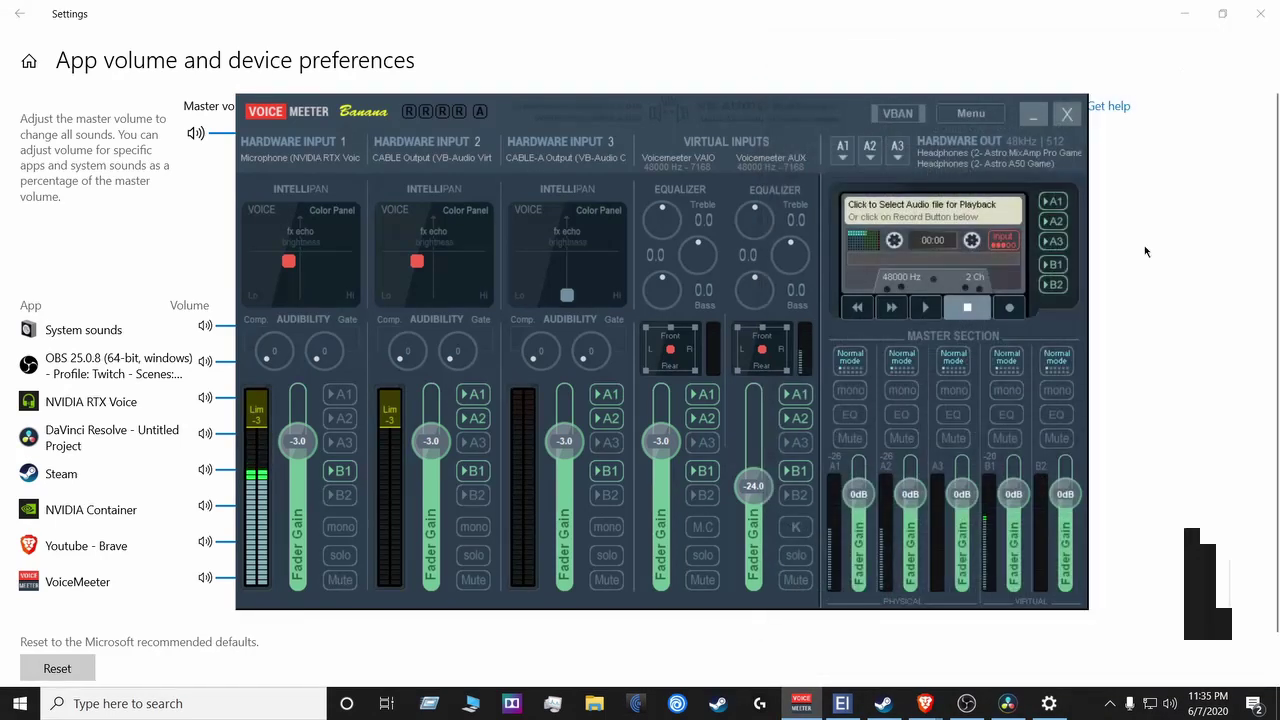
{"action": "left_click", "coordinate": [1206, 39]}
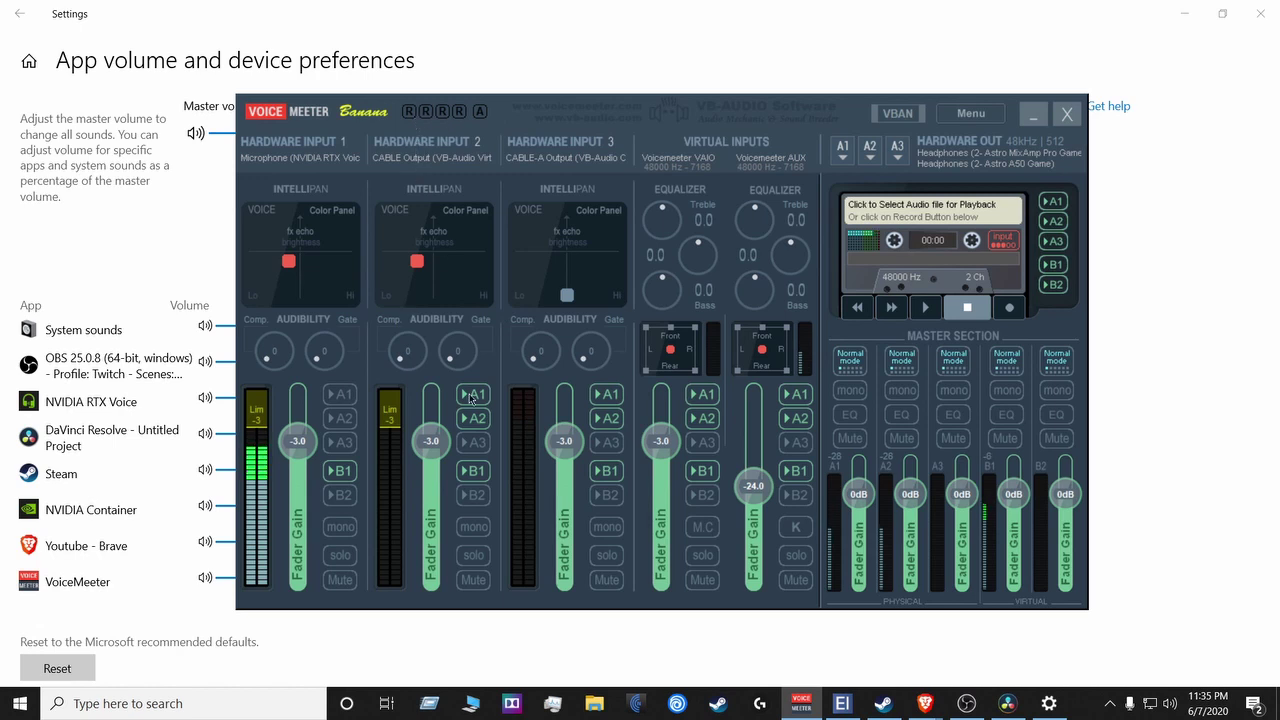
- Check the device lists of Hardware Inputs 1, 2 and 3, keeping each current selection
{"action": "left_click", "coordinate": [293, 146]}
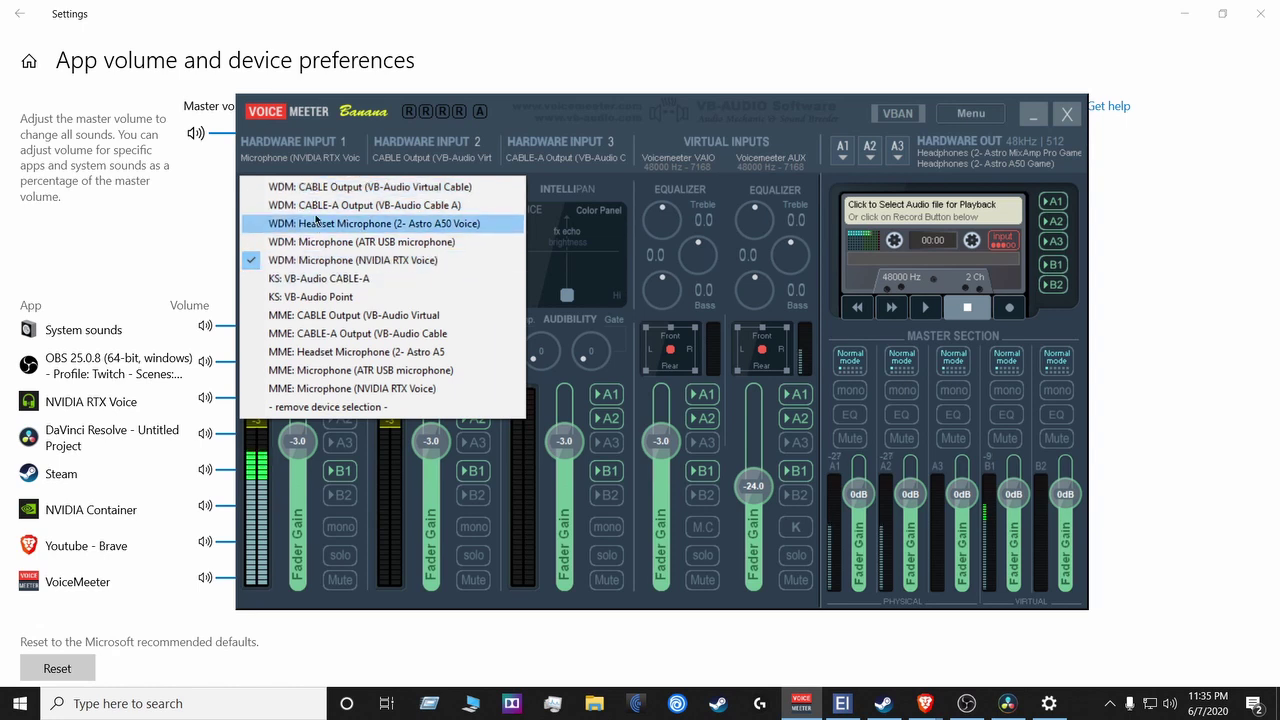
{"action": "left_click", "coordinate": [416, 150]}
{"action": "left_click", "coordinate": [428, 155]}
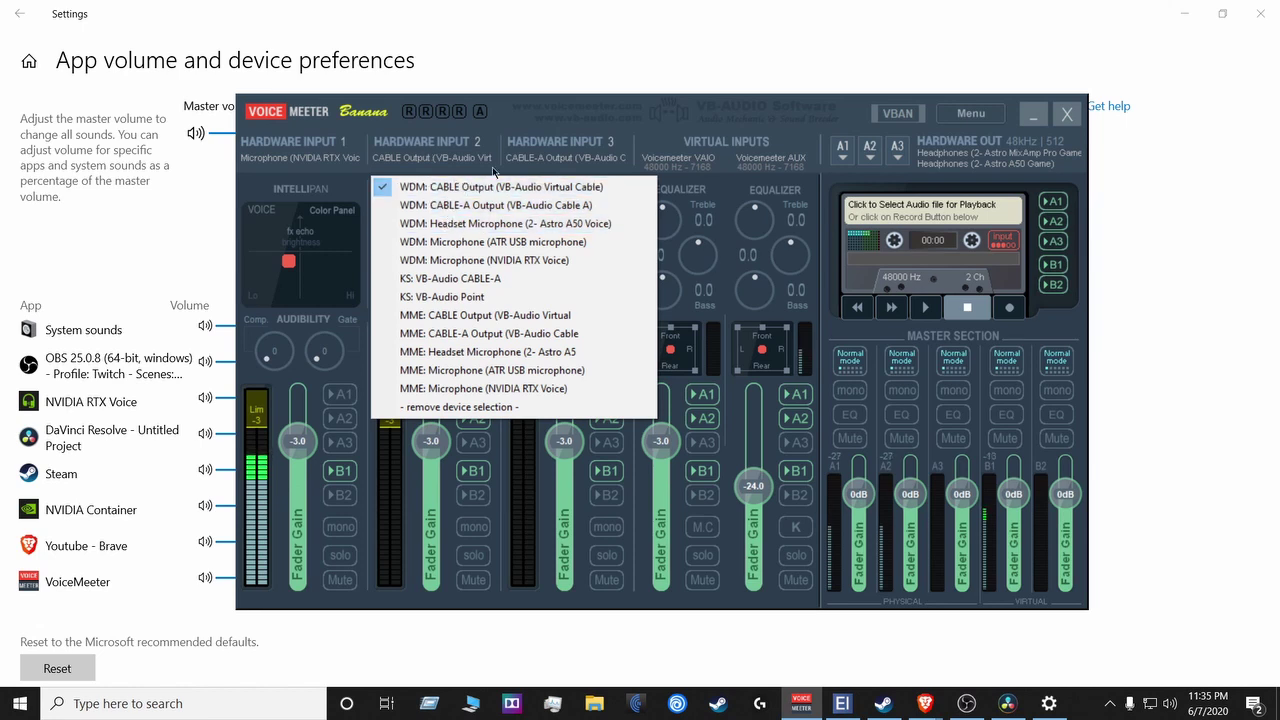
{"action": "left_click", "coordinate": [542, 156]}
{"action": "left_click", "coordinate": [542, 156]}
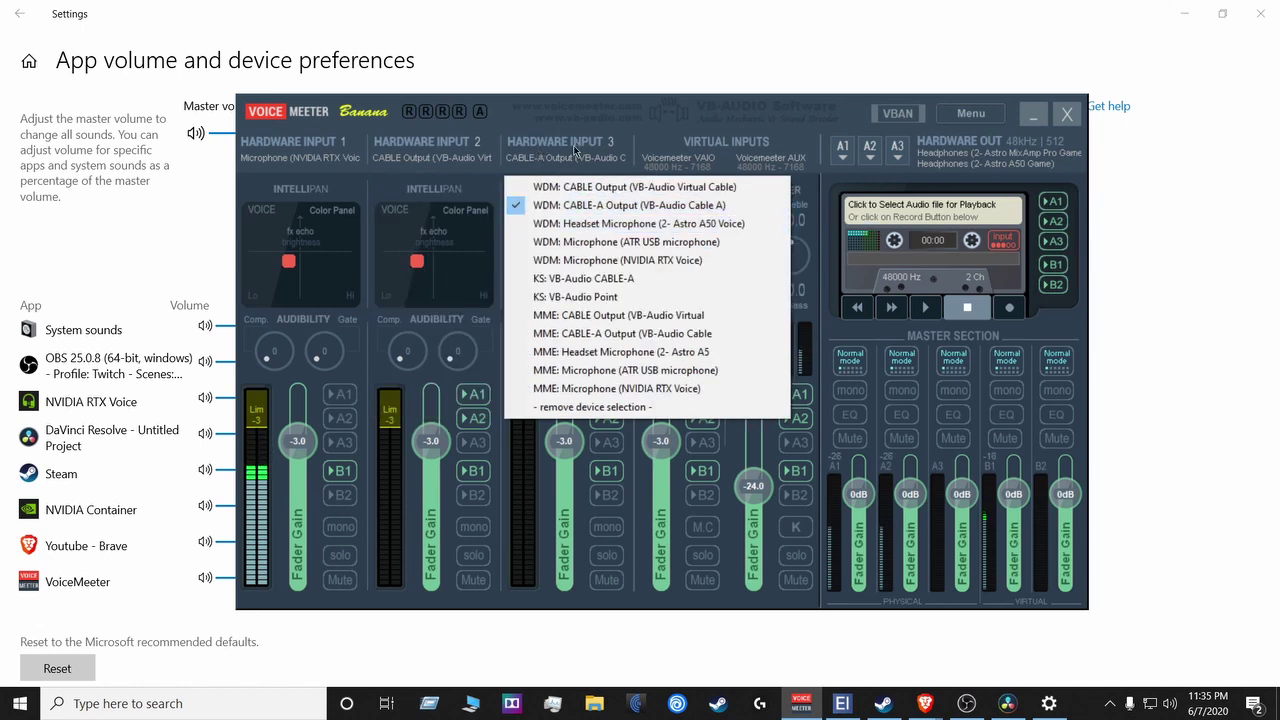
{"action": "left_click", "coordinate": [390, 125]}
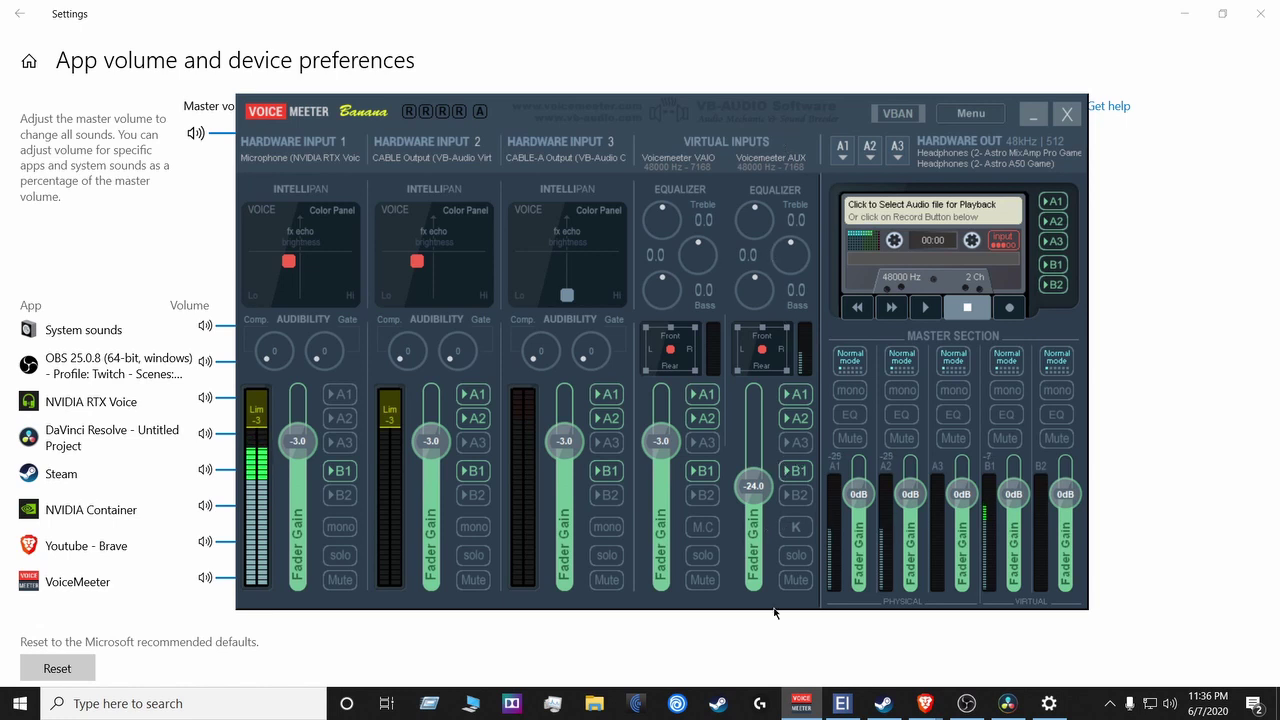
- Move the Voicemeeter window aside to check the per-app output devices behind it, and bring it back
{"action": "left_click_drag", "start_coordinate": [496, 120], "coordinate": [842, 128]}
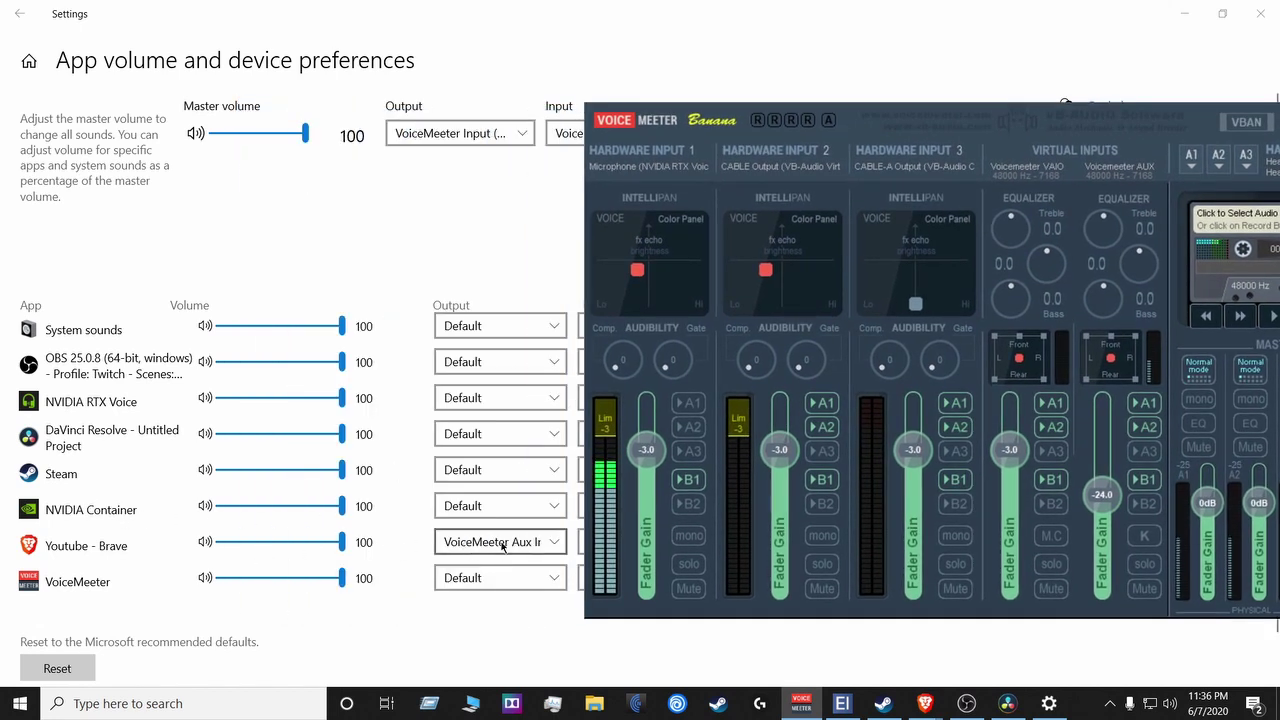
{"action": "left_click_drag", "start_coordinate": [836, 133], "coordinate": [402, 134]}
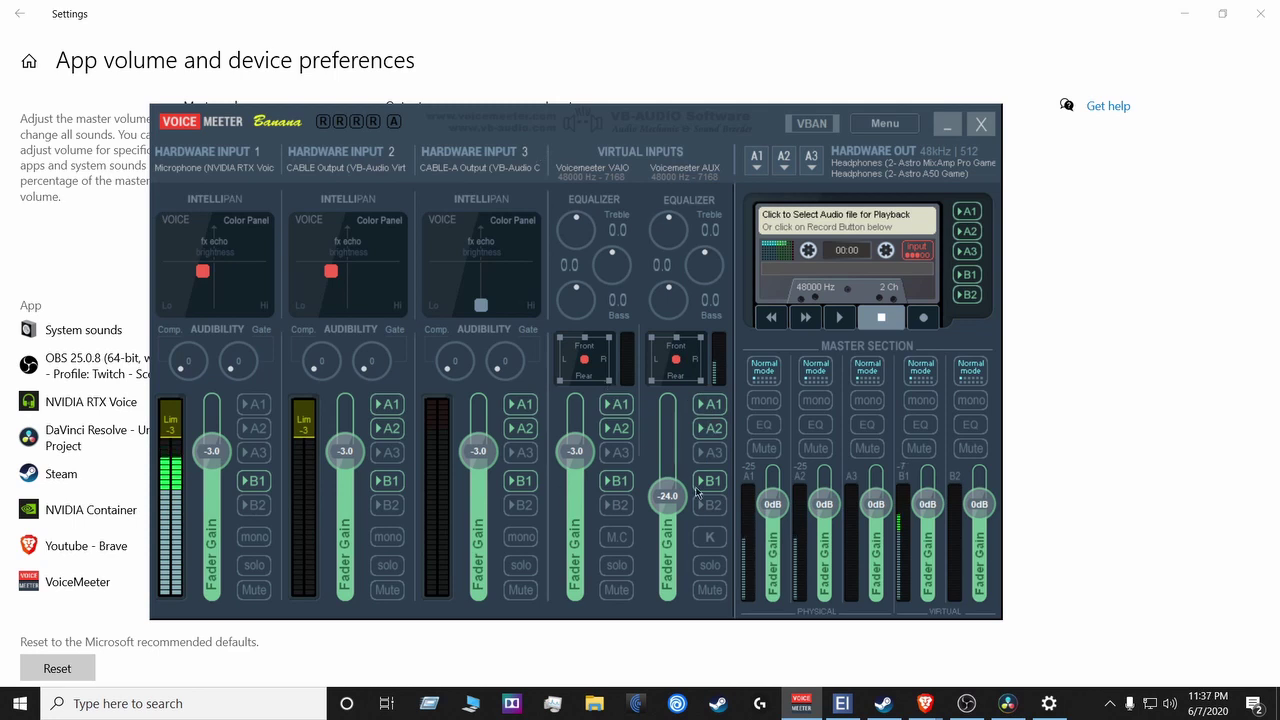
- Open the equalizer window for physical bus A1, move it into full view, and close it without changes
{"action": "right_click", "coordinate": [766, 429]}
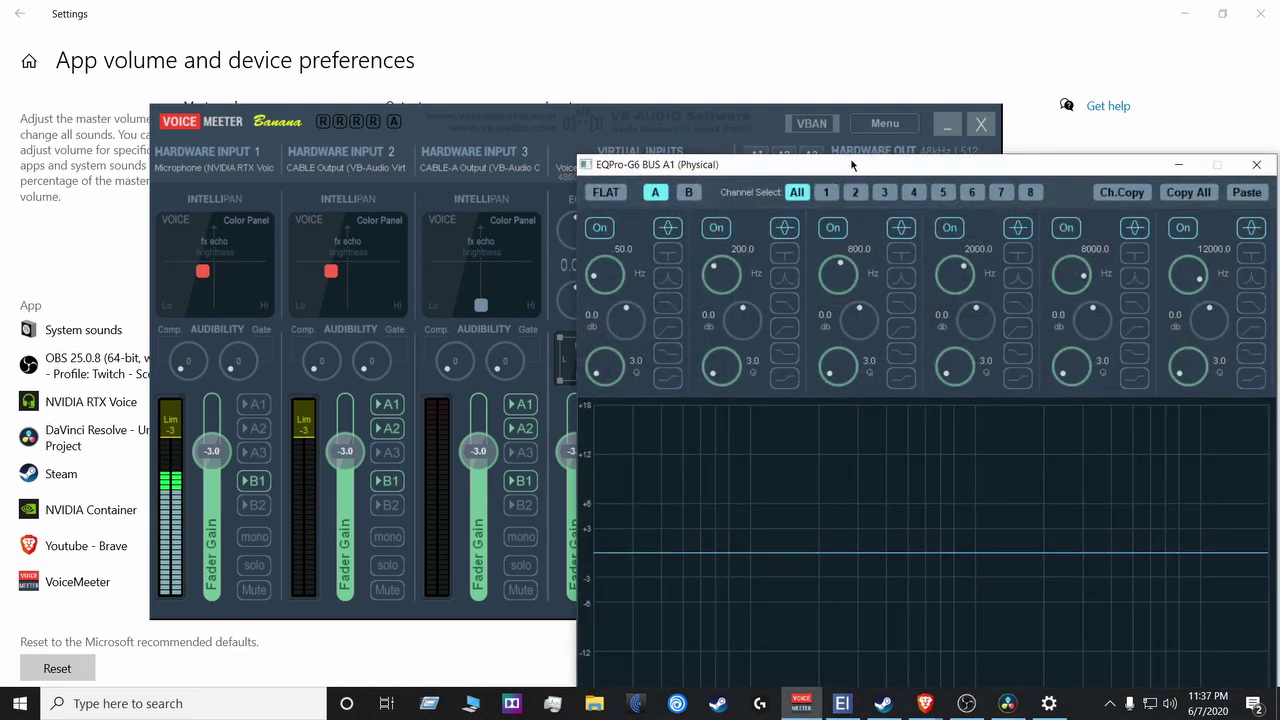
{"action": "left_click_drag", "start_coordinate": [852, 165], "coordinate": [535, 7]}
{"action": "left_click_drag", "start_coordinate": [734, 14], "coordinate": [734, 28]}
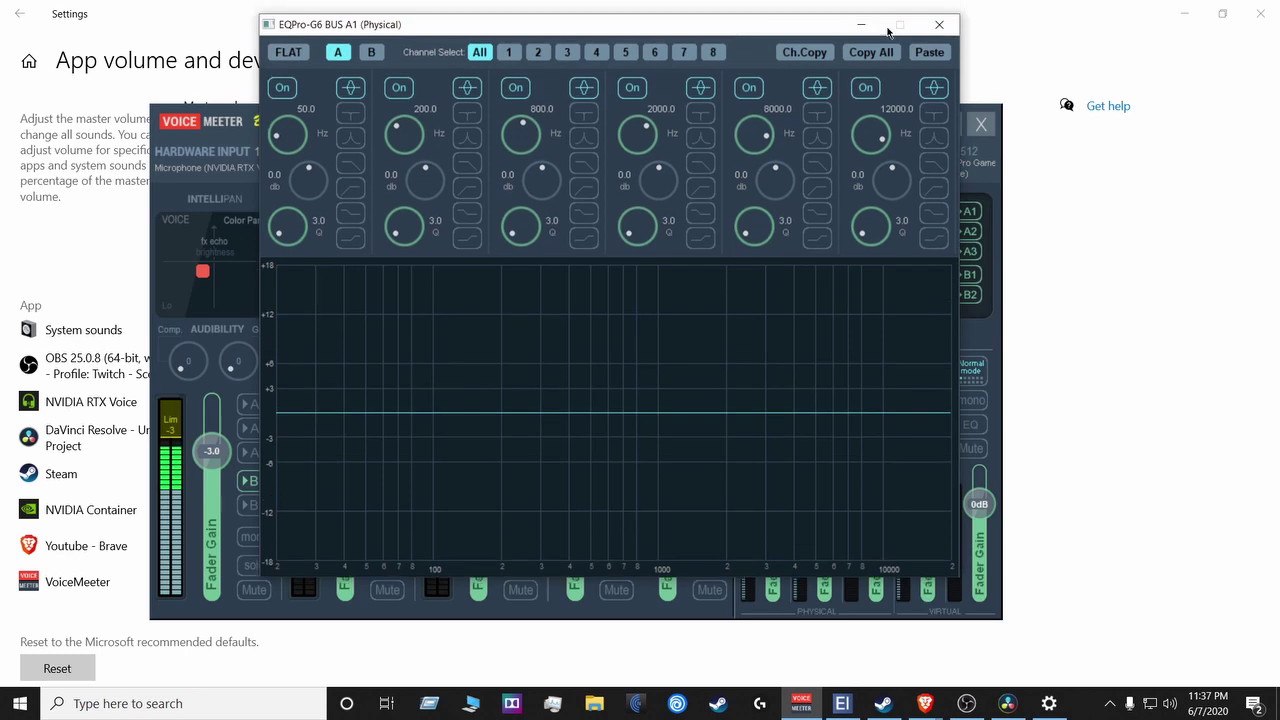
{"action": "left_click", "coordinate": [939, 24]}
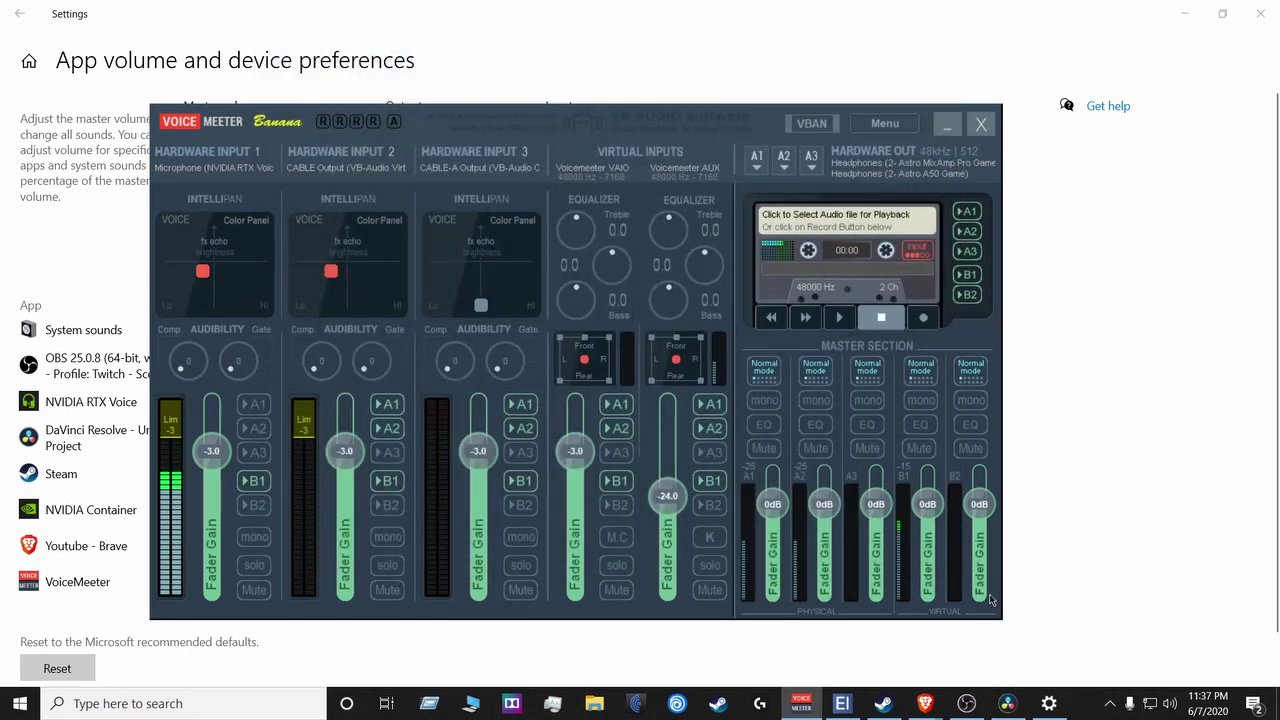
- Open the tape recorder's options to review the input arming and file settings, and close them without changes
{"action": "right_click", "coordinate": [783, 256]}
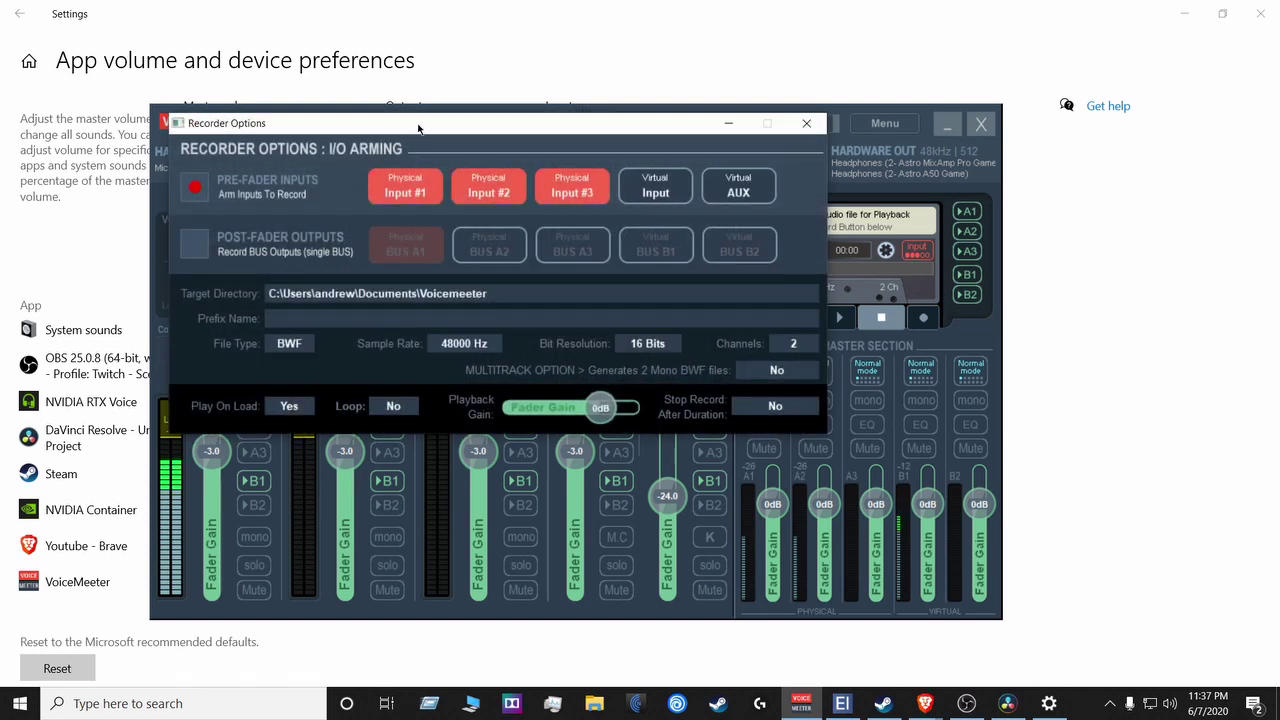
{"action": "left_click_drag", "start_coordinate": [450, 122], "coordinate": [390, 340]}
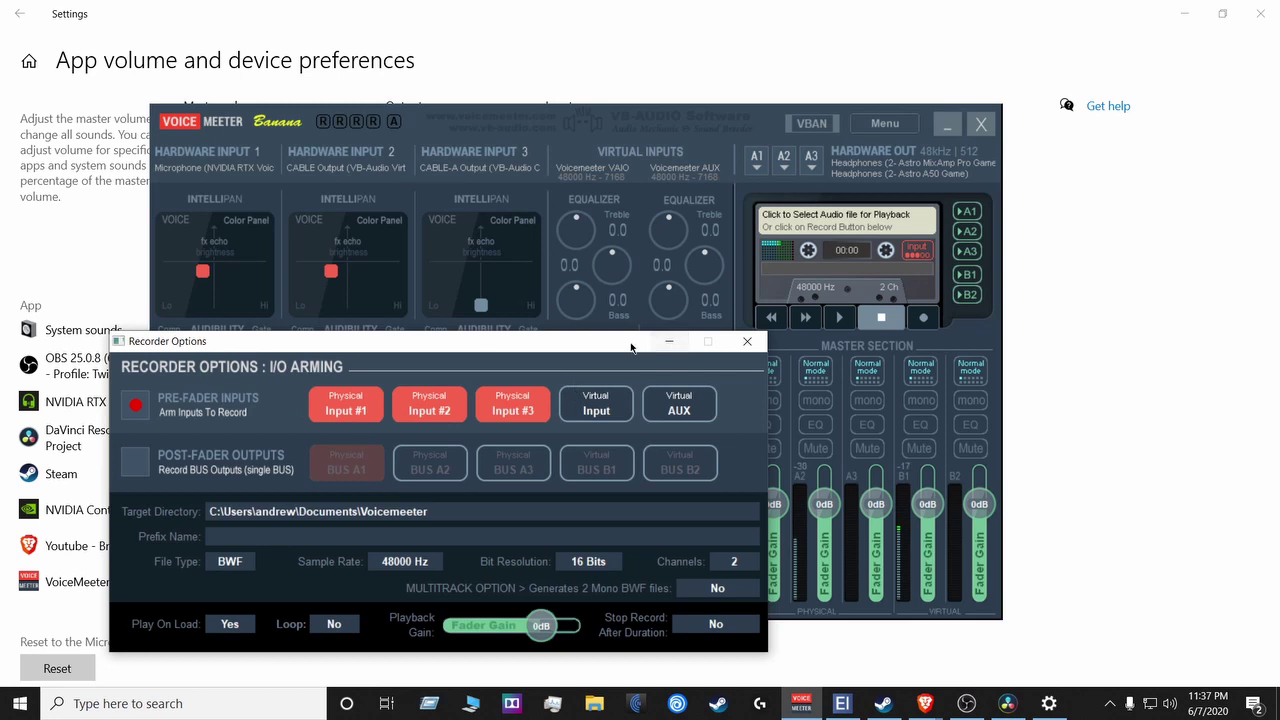
{"action": "left_click_drag", "start_coordinate": [615, 348], "coordinate": [737, 152]}
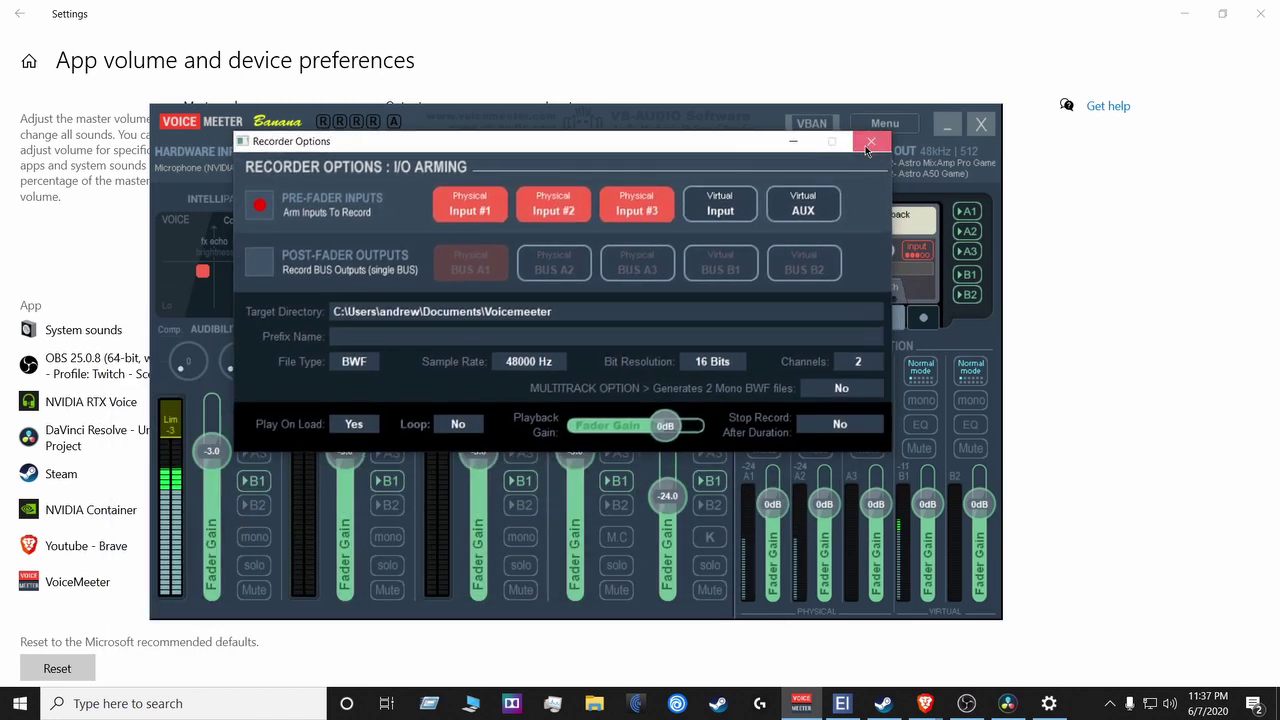
{"action": "left_click", "coordinate": [868, 142]}
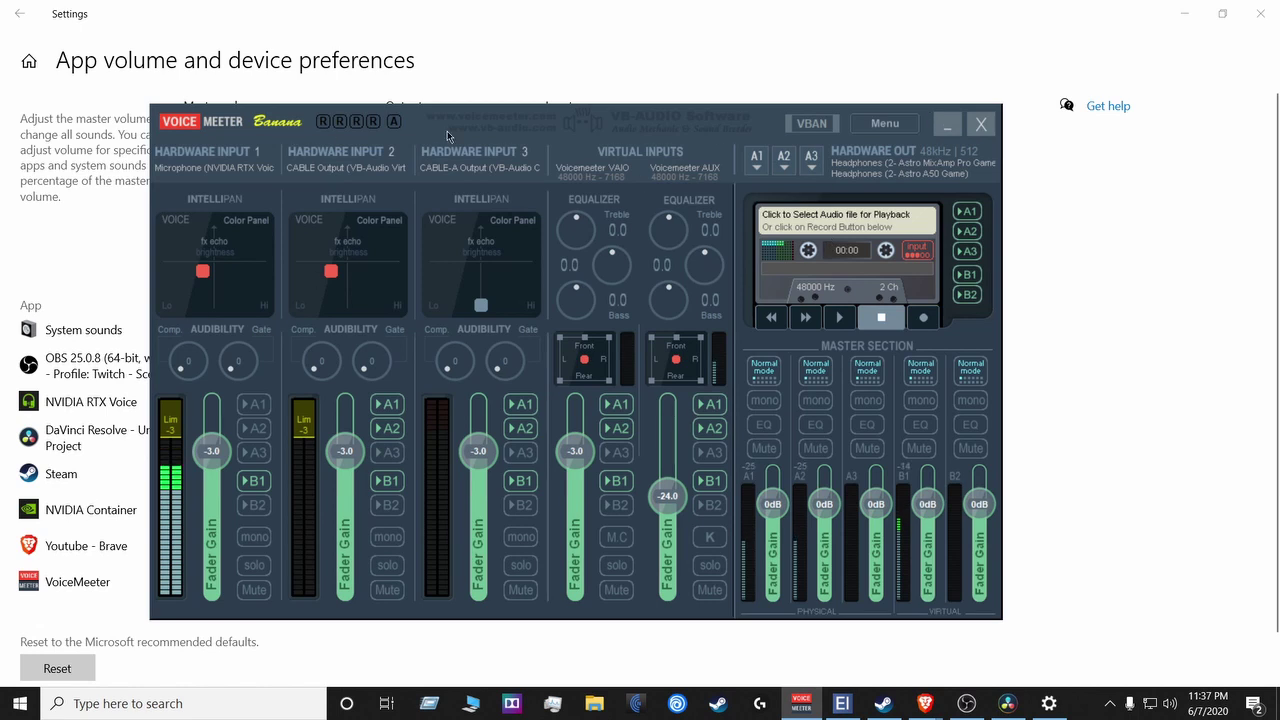
- Open the dialog for saving the current Voicemeeter settings as an XML file, and close it without saving
{"action": "left_click_drag", "start_coordinate": [450, 137], "coordinate": [542, 135]}
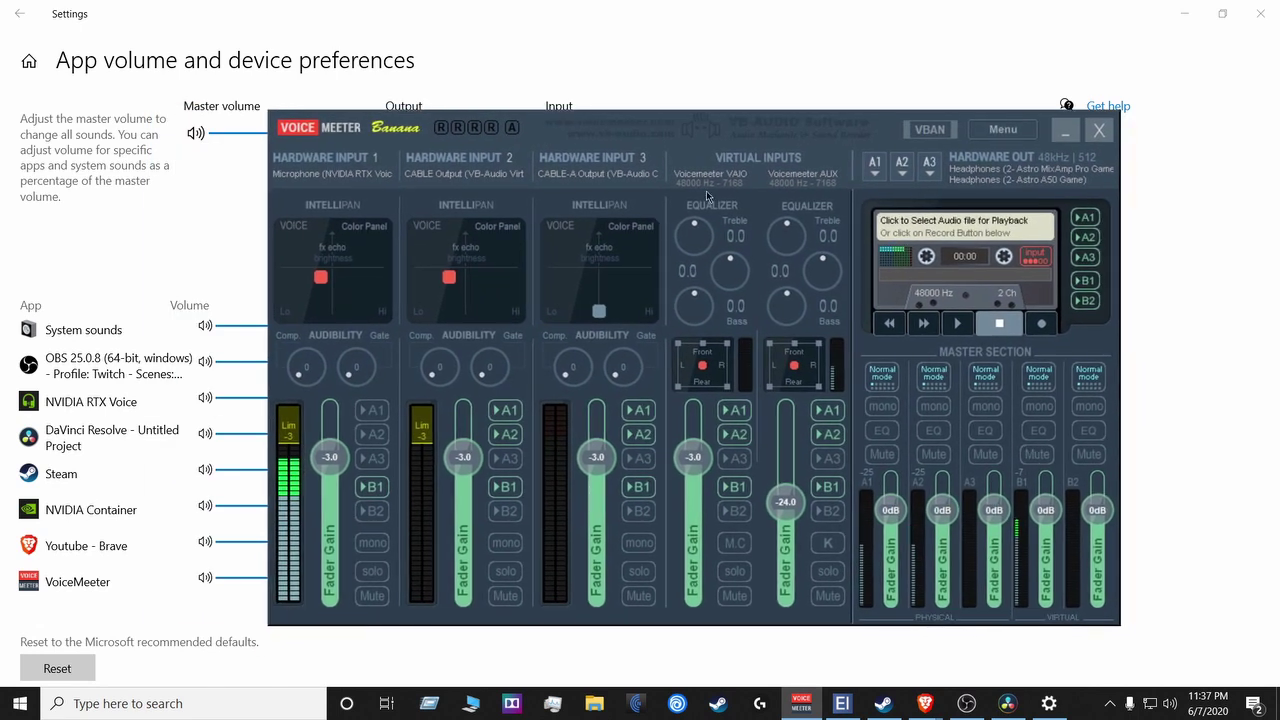
{"action": "left_click", "coordinate": [1002, 130]}
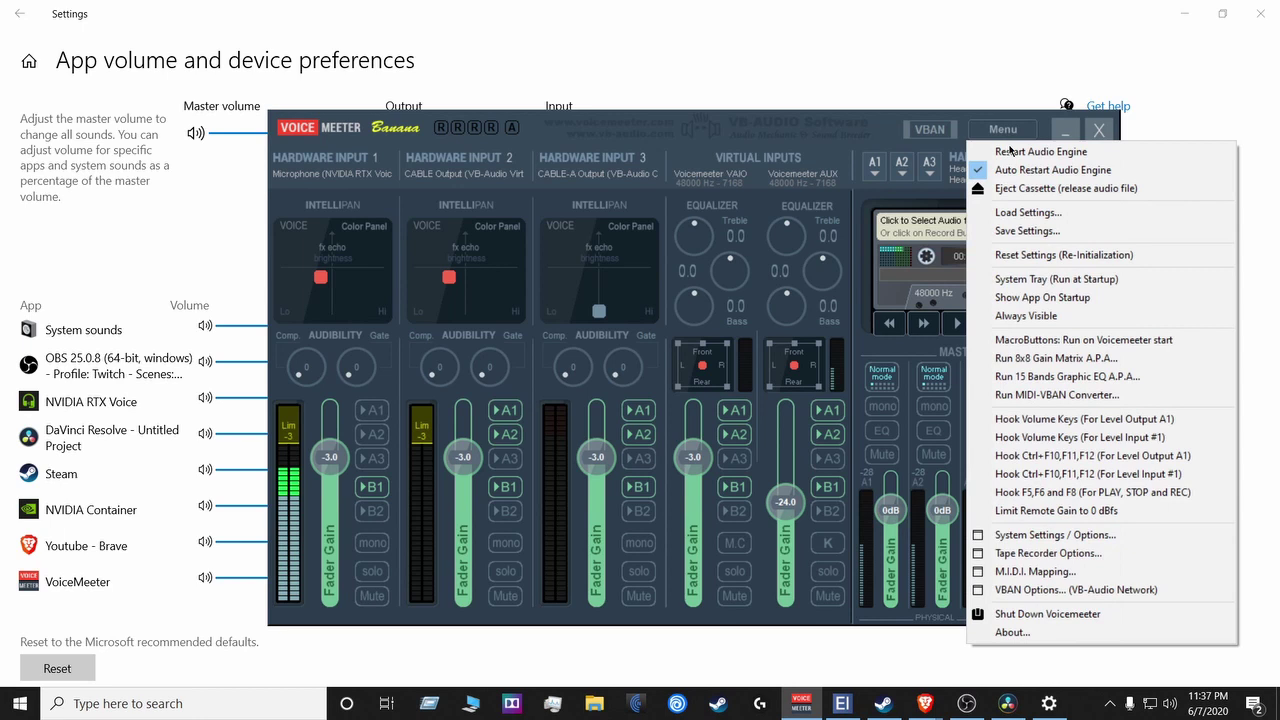
{"action": "left_click", "coordinate": [1050, 233]}
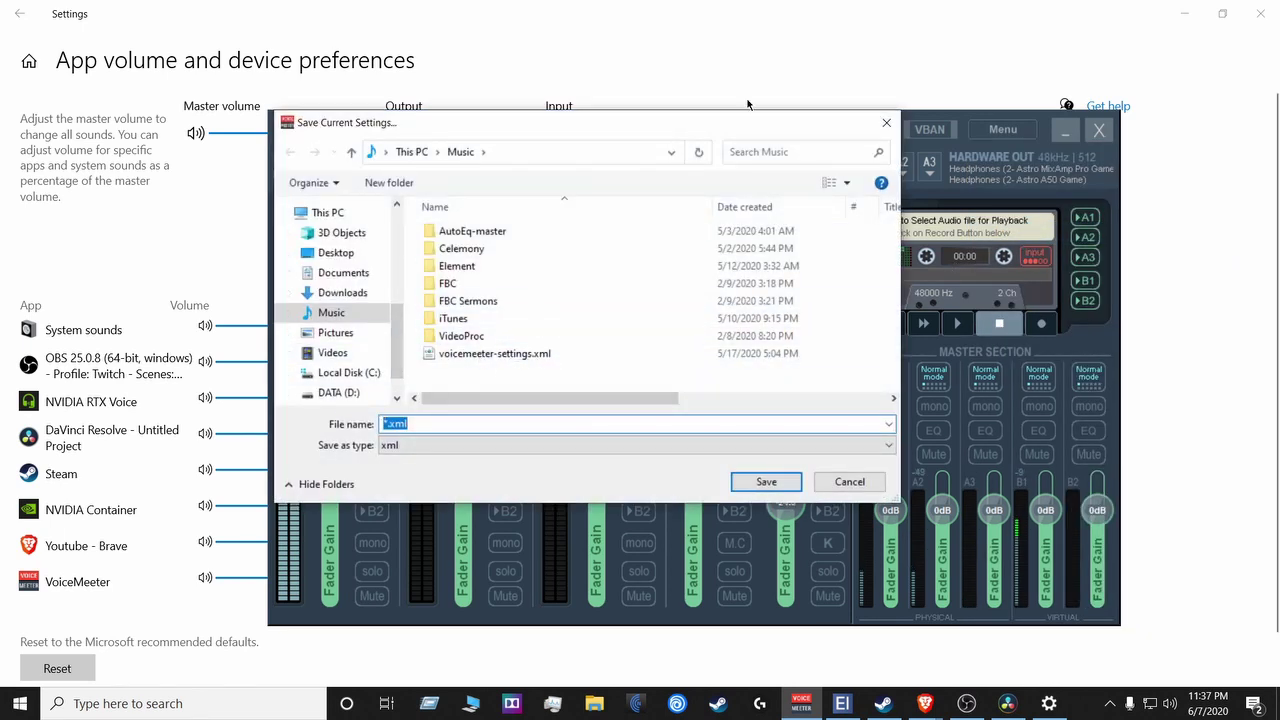
{"action": "type", "text": "Lard"}
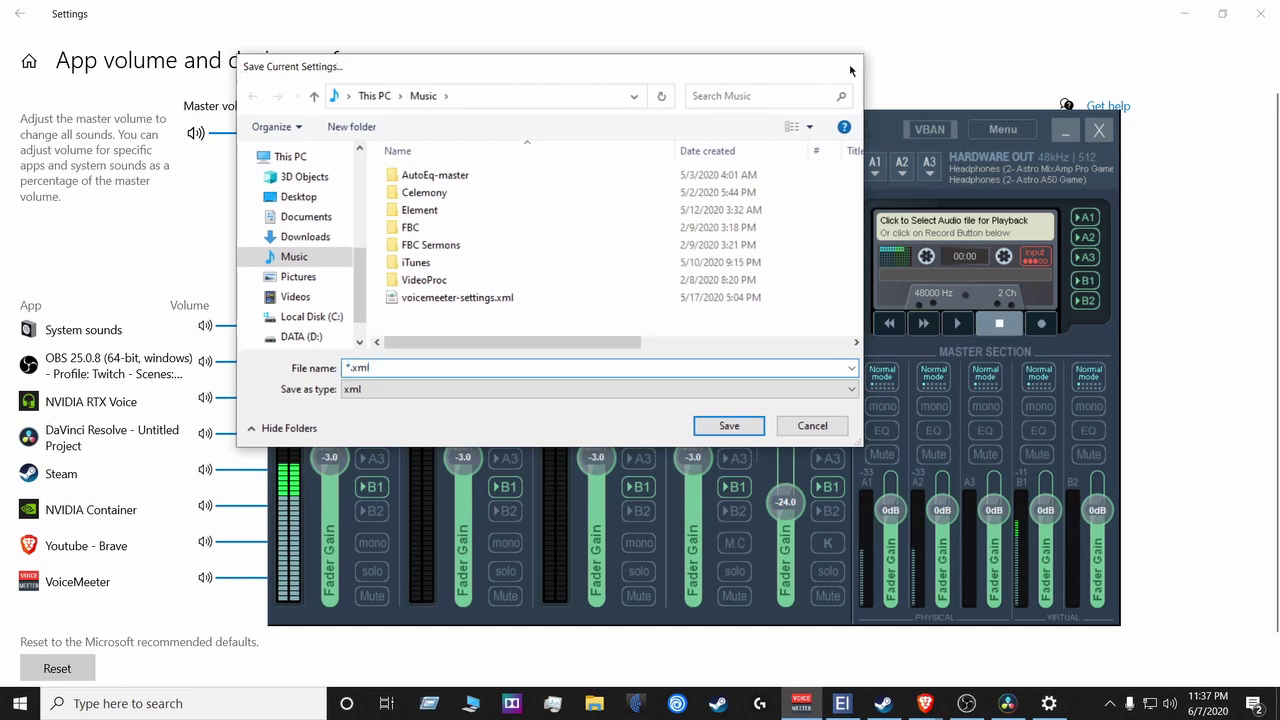
{"action": "key", "text": "Return"}
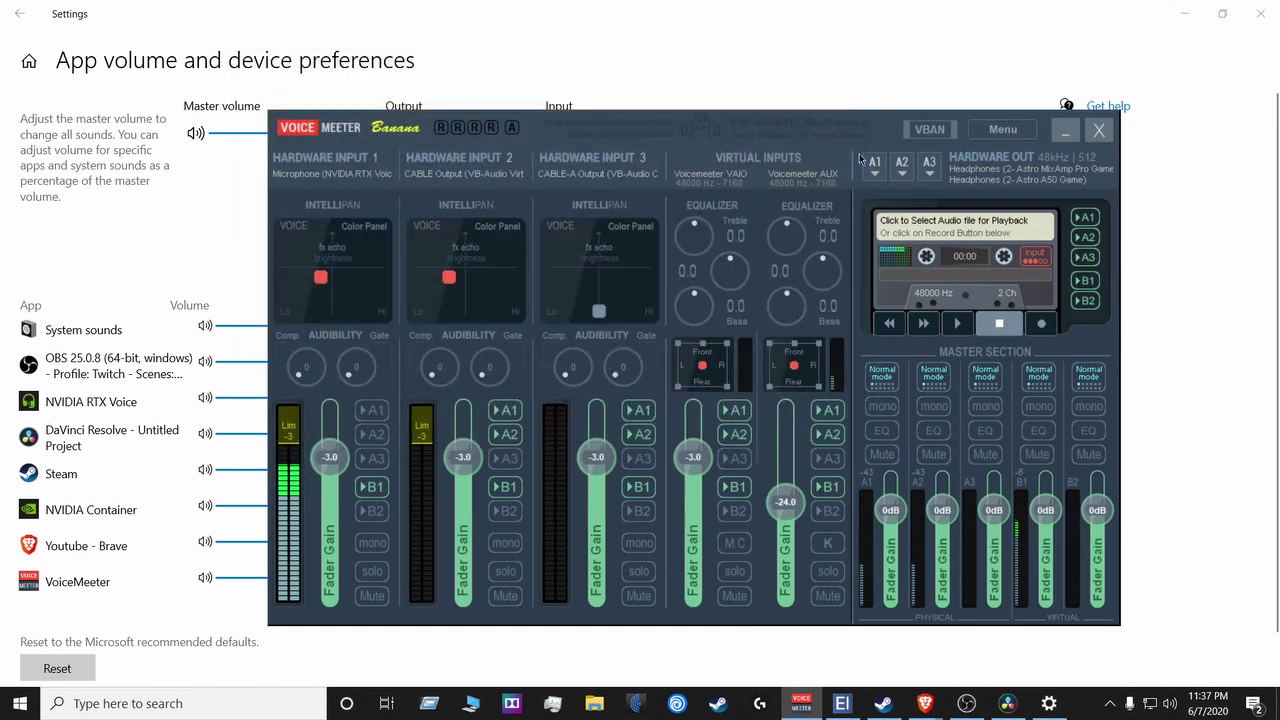
- Open the dialog for loading Voicemeeter settings from an XML file, and cancel it
{"action": "left_click", "coordinate": [1018, 136]}
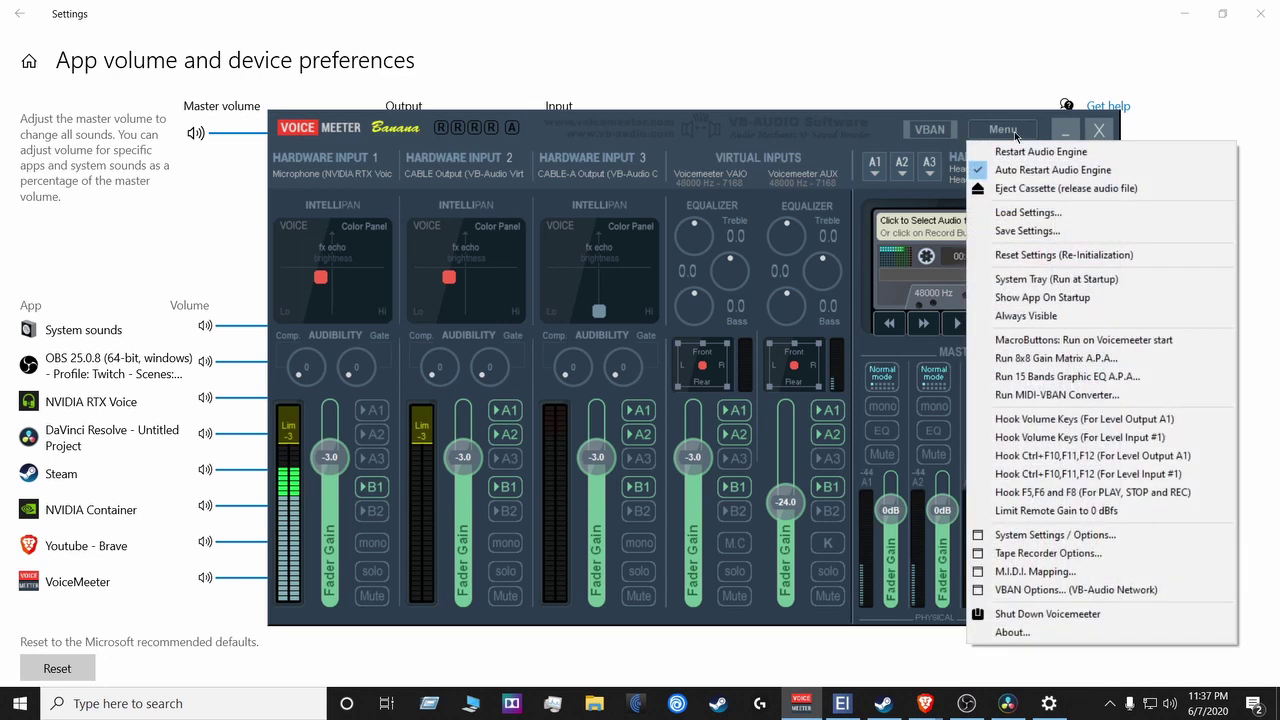
{"action": "left_click", "coordinate": [1030, 213]}
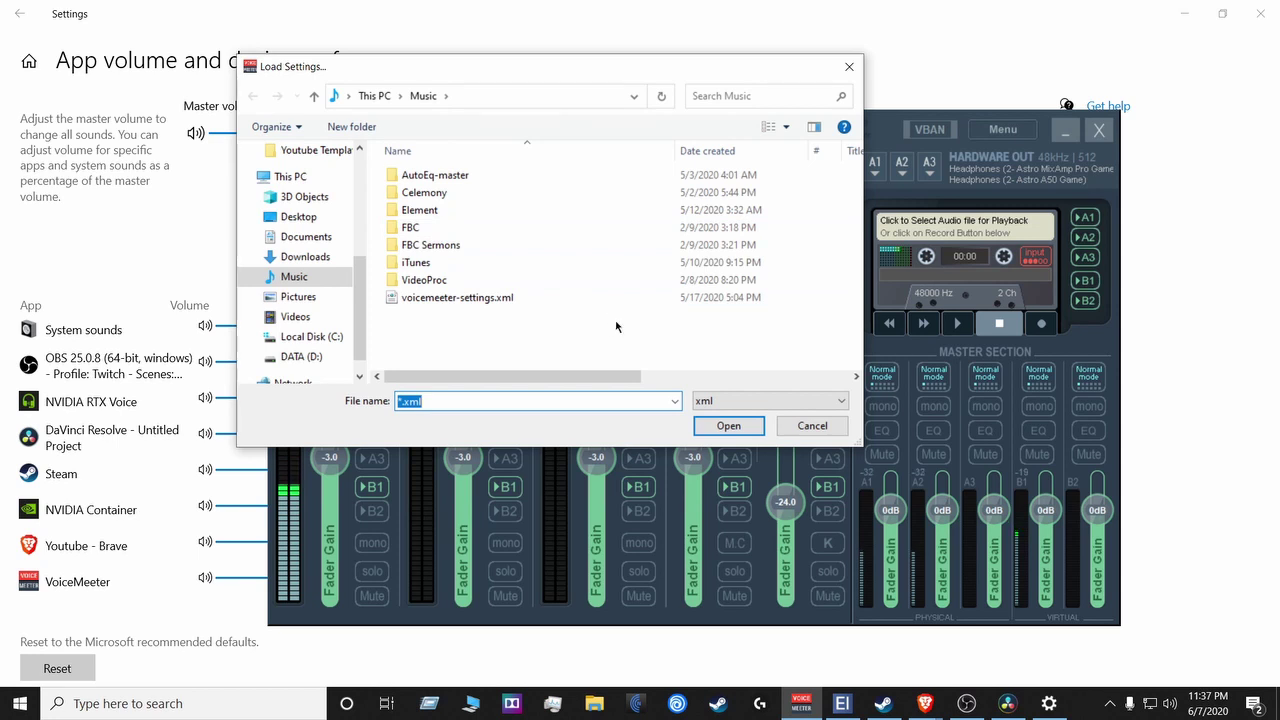
{"action": "left_click", "coordinate": [812, 425]}
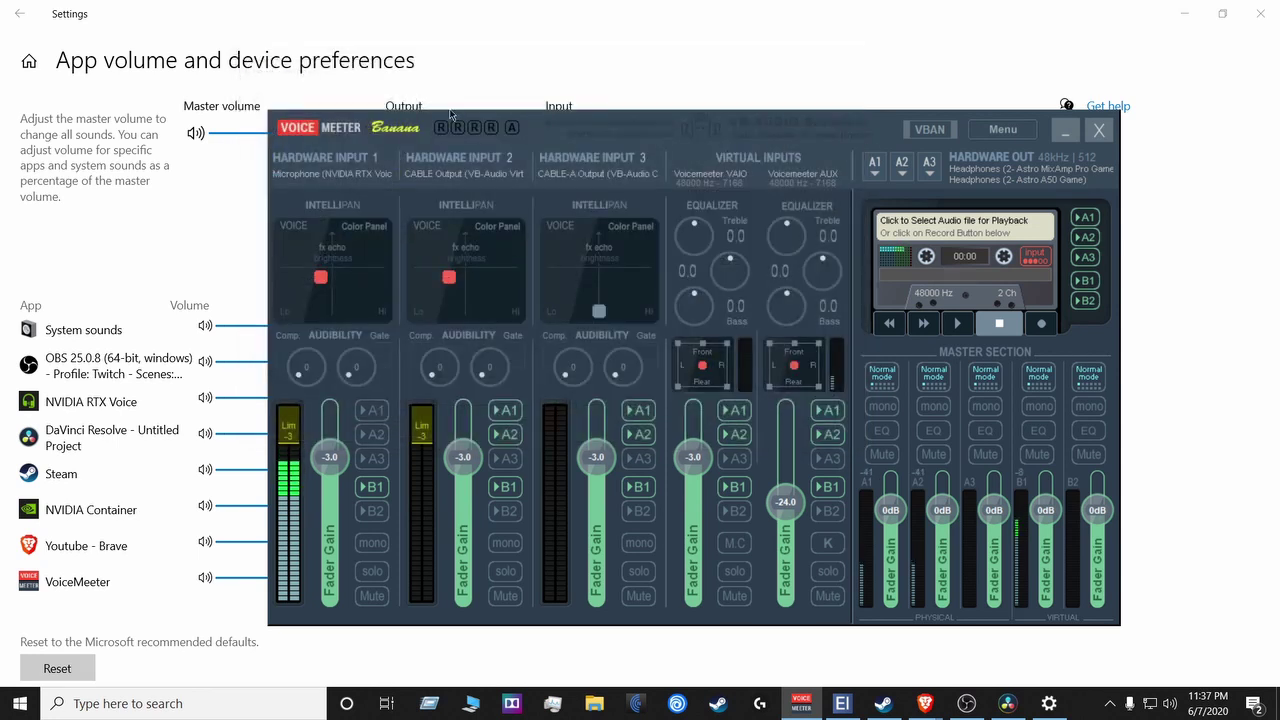
- Minimize Voicemeeter and the Windows Settings window, and bring Voicemeeter back up
{"action": "left_click", "coordinate": [1066, 132]}
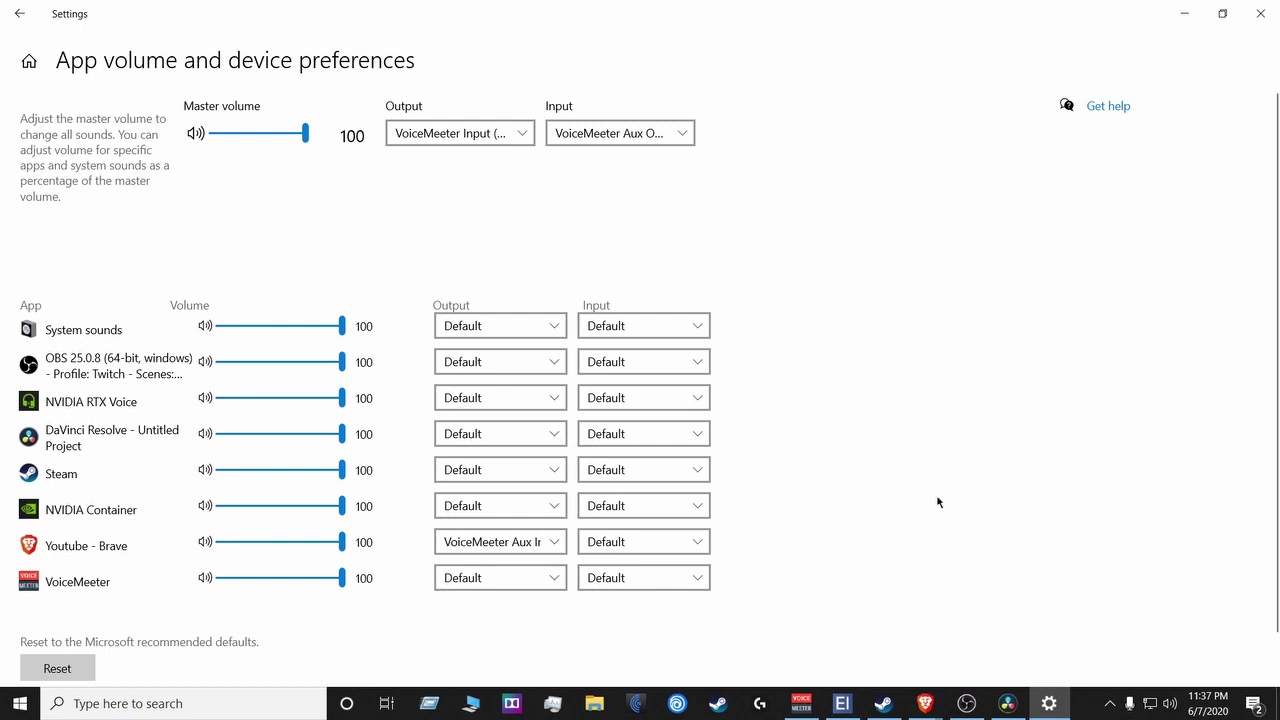
{"action": "left_click", "coordinate": [1180, 17]}
{"action": "left_click", "coordinate": [812, 712]}
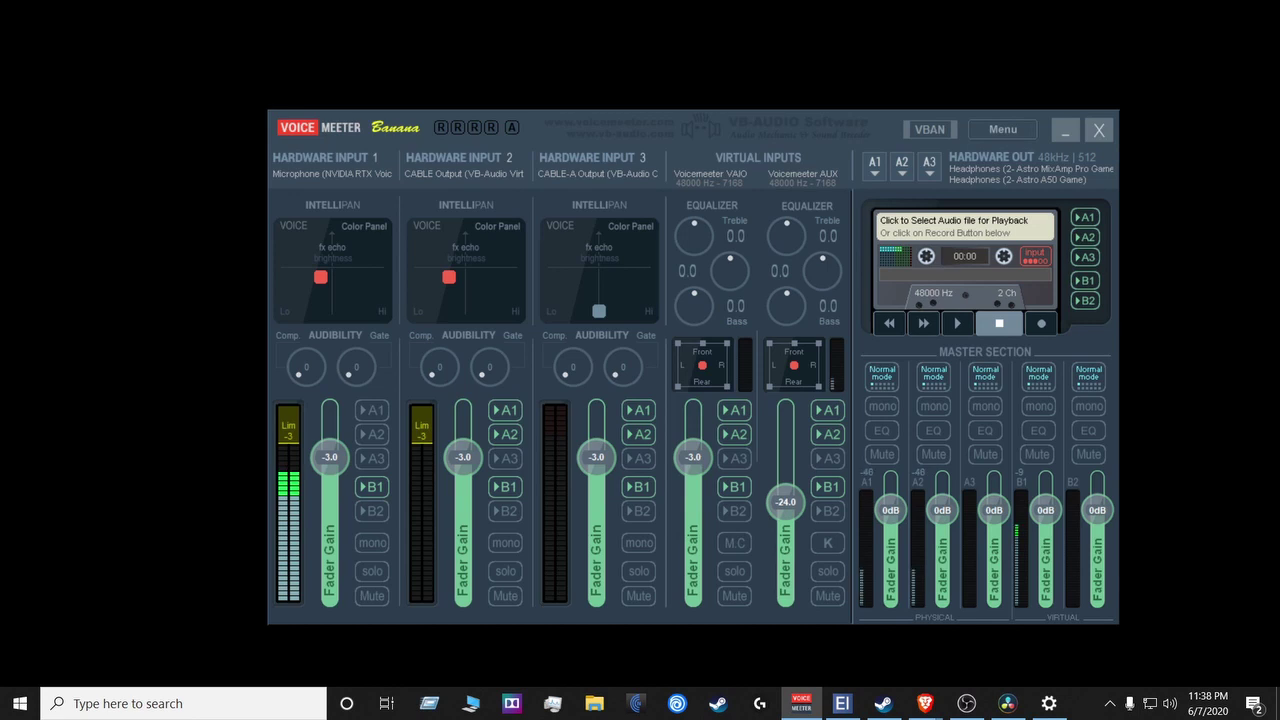
- Switch to OBS, maximize it on this screen, and widen the Audio Mixer to show the channels through VOIP
{"action": "key", "text": "alt+Tab"}
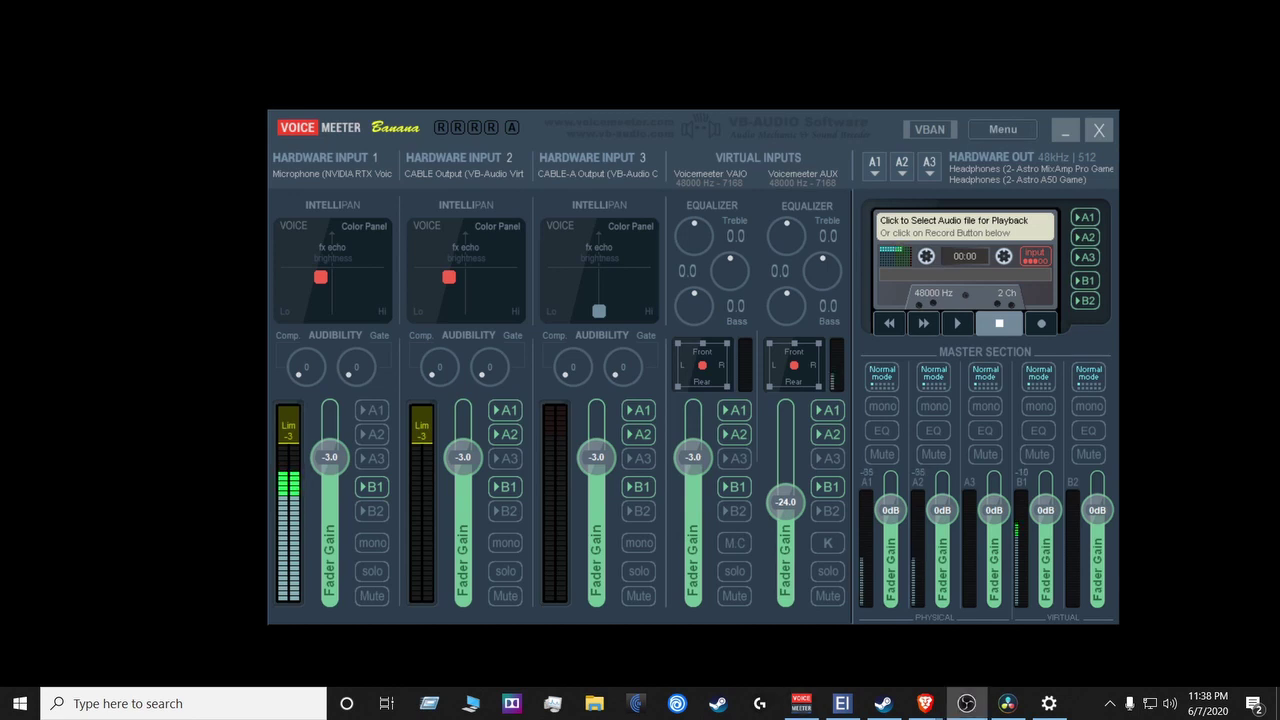
{"action": "left_click_drag", "start_coordinate": [0, 128], "coordinate": [528, 77]}
{"action": "double_click", "coordinate": [631, 79]}
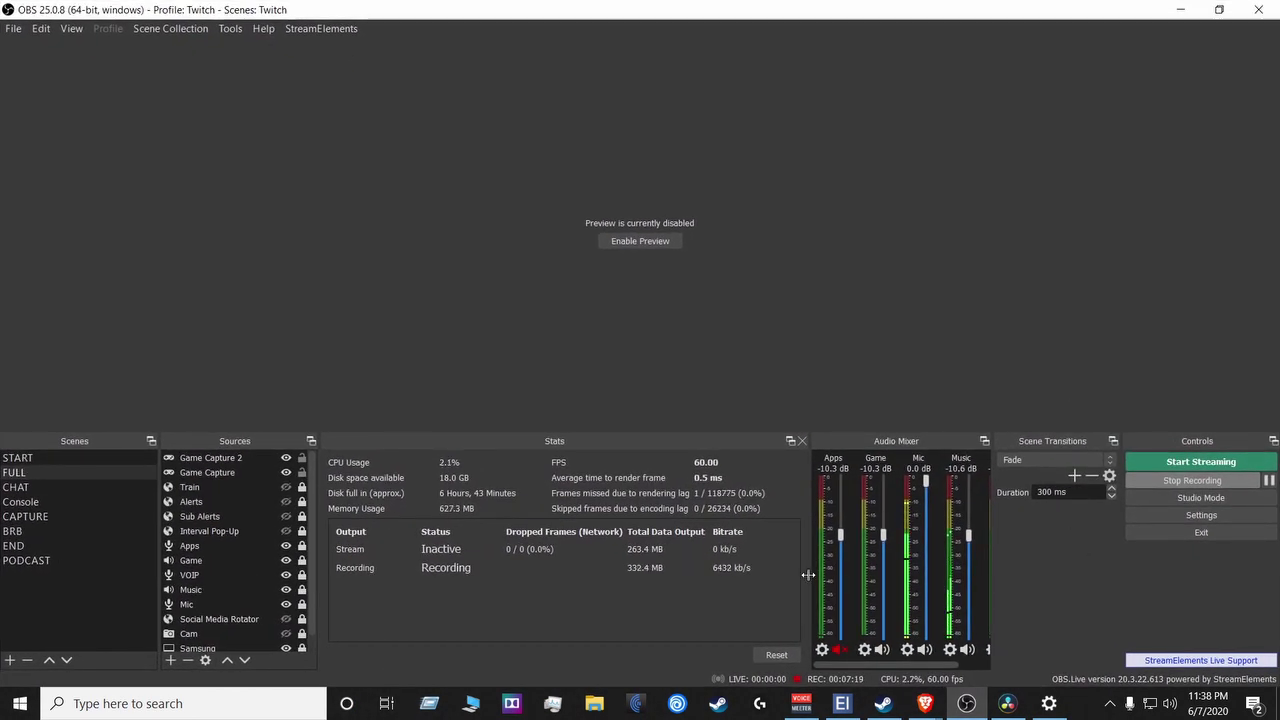
{"action": "left_click_drag", "start_coordinate": [808, 575], "coordinate": [739, 574]}
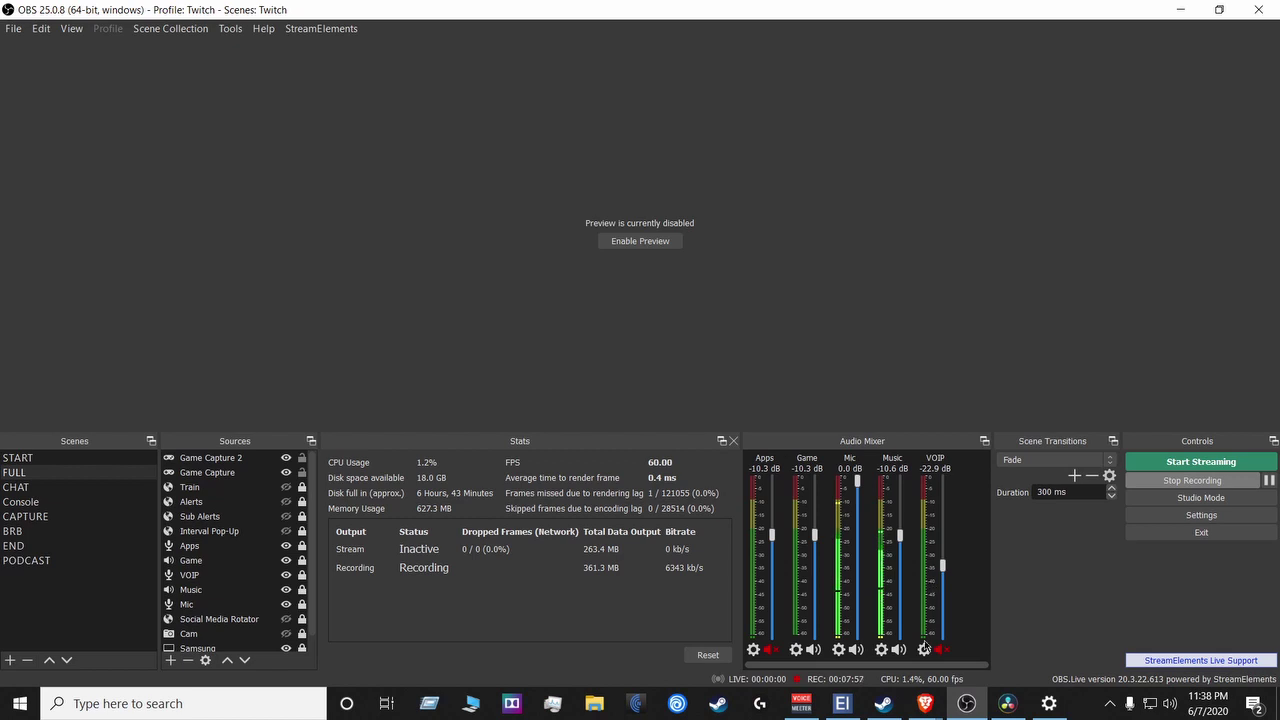
- Unmute the VOIP channel in the Audio Mixer and mute it again
{"action": "left_click", "coordinate": [942, 650]}
{"action": "left_click", "coordinate": [942, 650]}
- Compare the device in the OBS Apps source's properties with Voicemeeter's Hardware Input 3, and return to Voicemeeter
{"action": "left_click", "coordinate": [808, 712]}
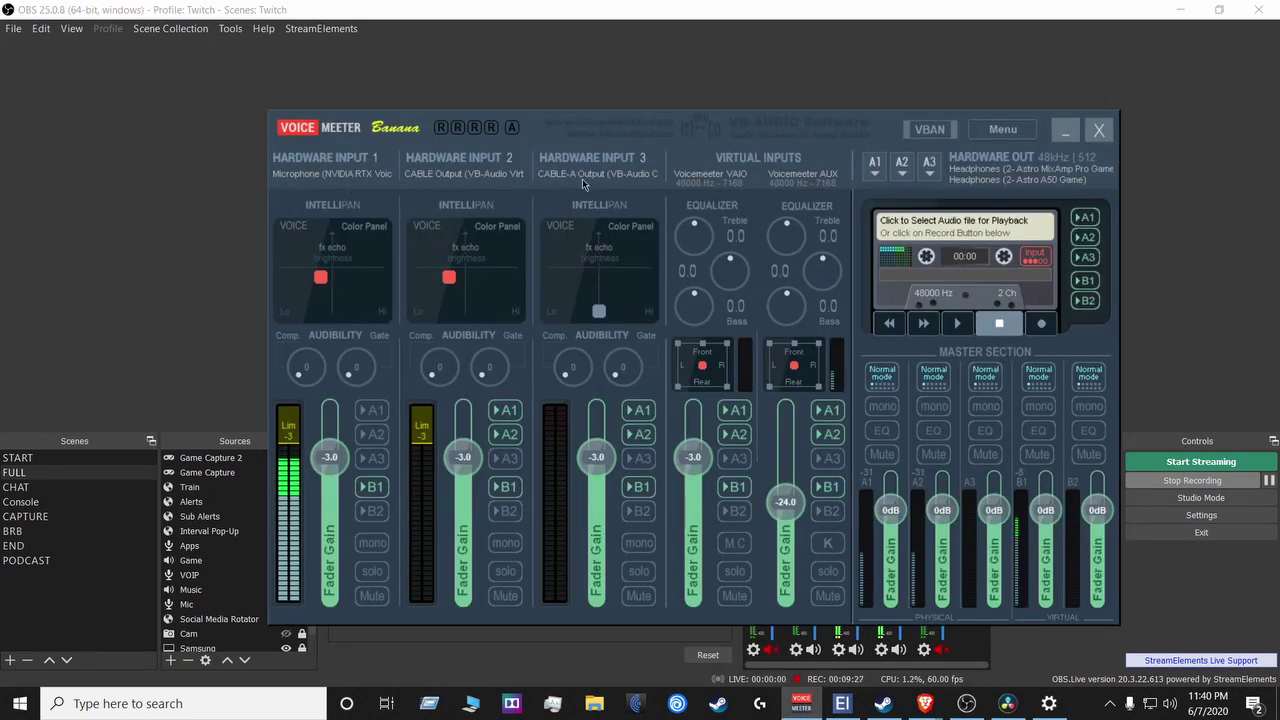
{"action": "left_click", "coordinate": [1074, 136]}
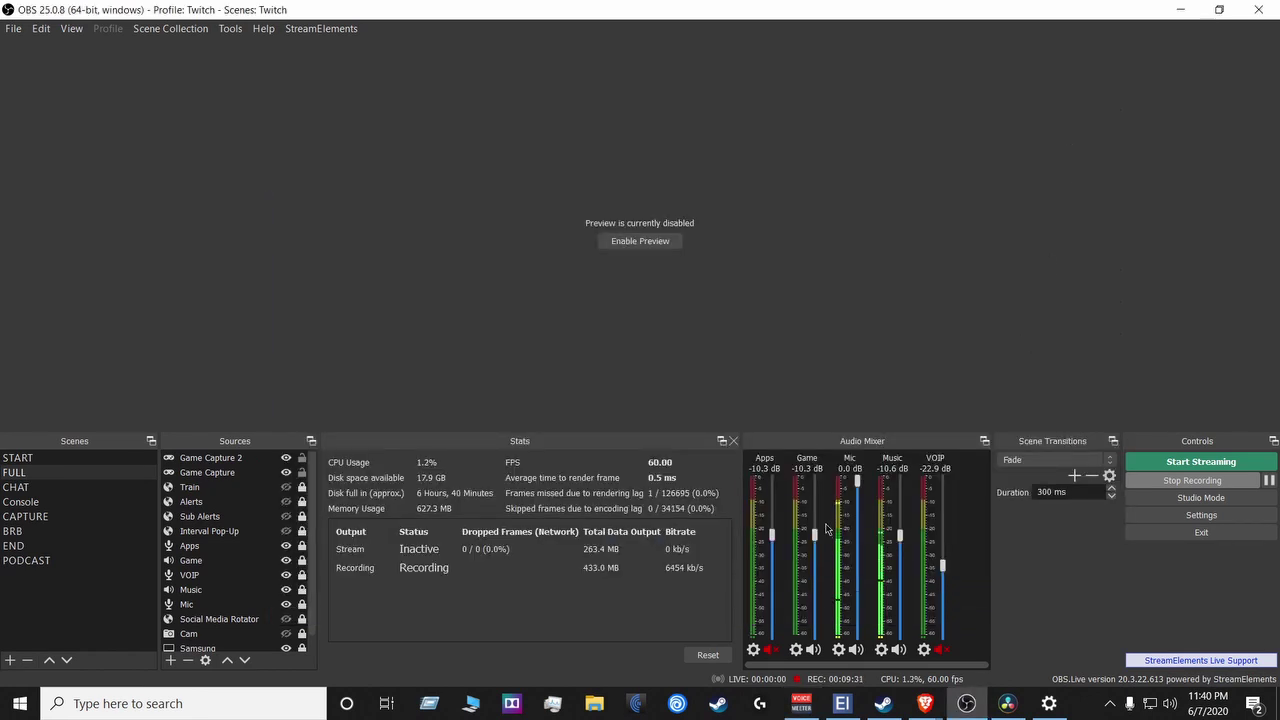
{"action": "left_click", "coordinate": [757, 651]}
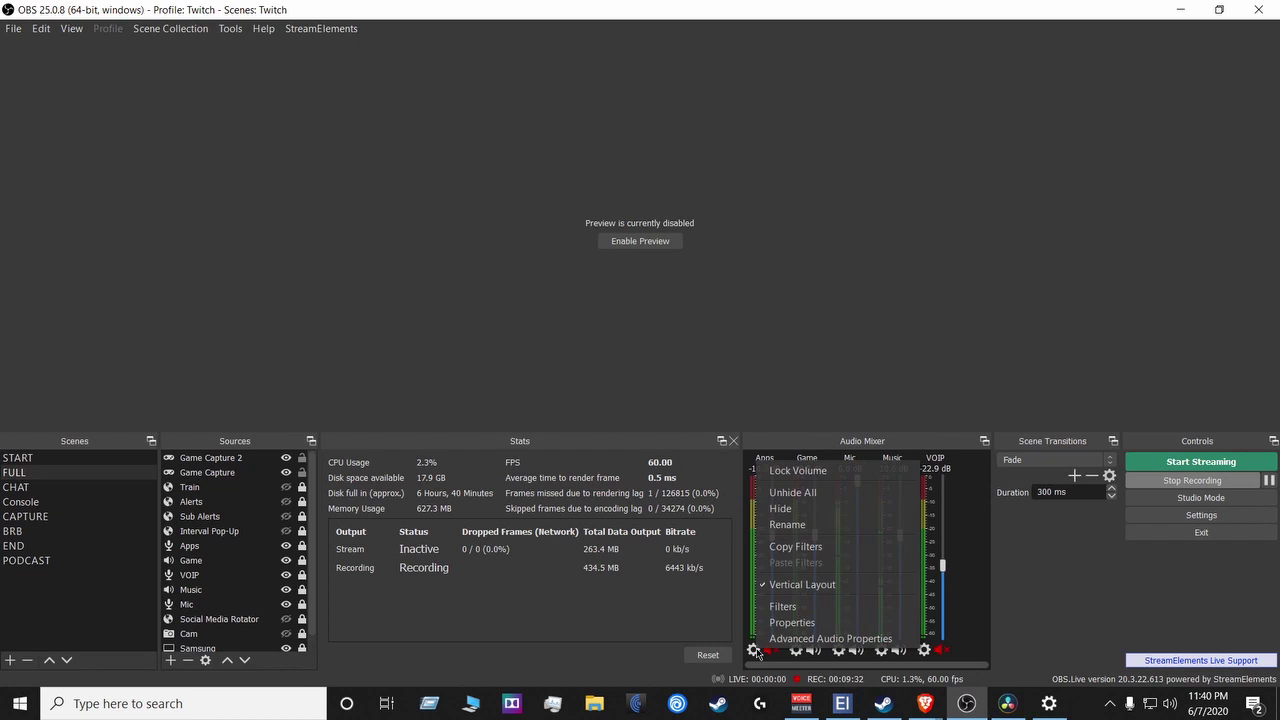
{"action": "left_click", "coordinate": [800, 623]}
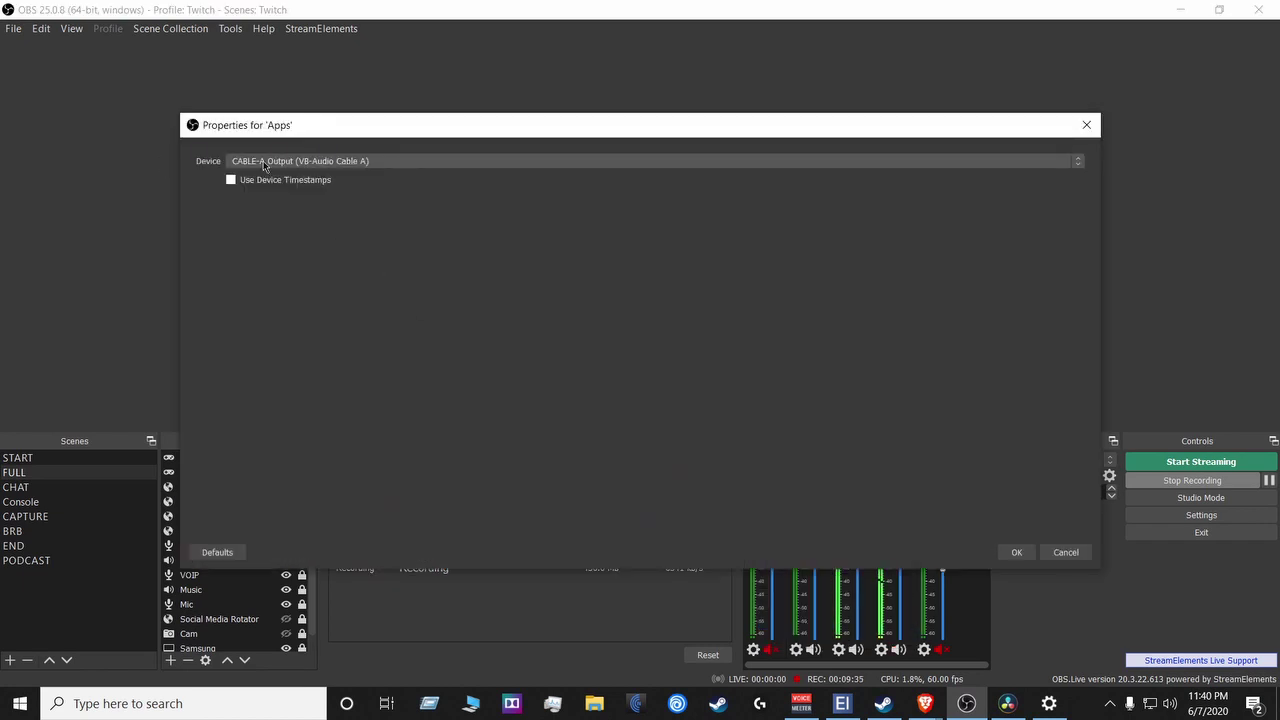
{"action": "left_click", "coordinate": [1086, 125]}
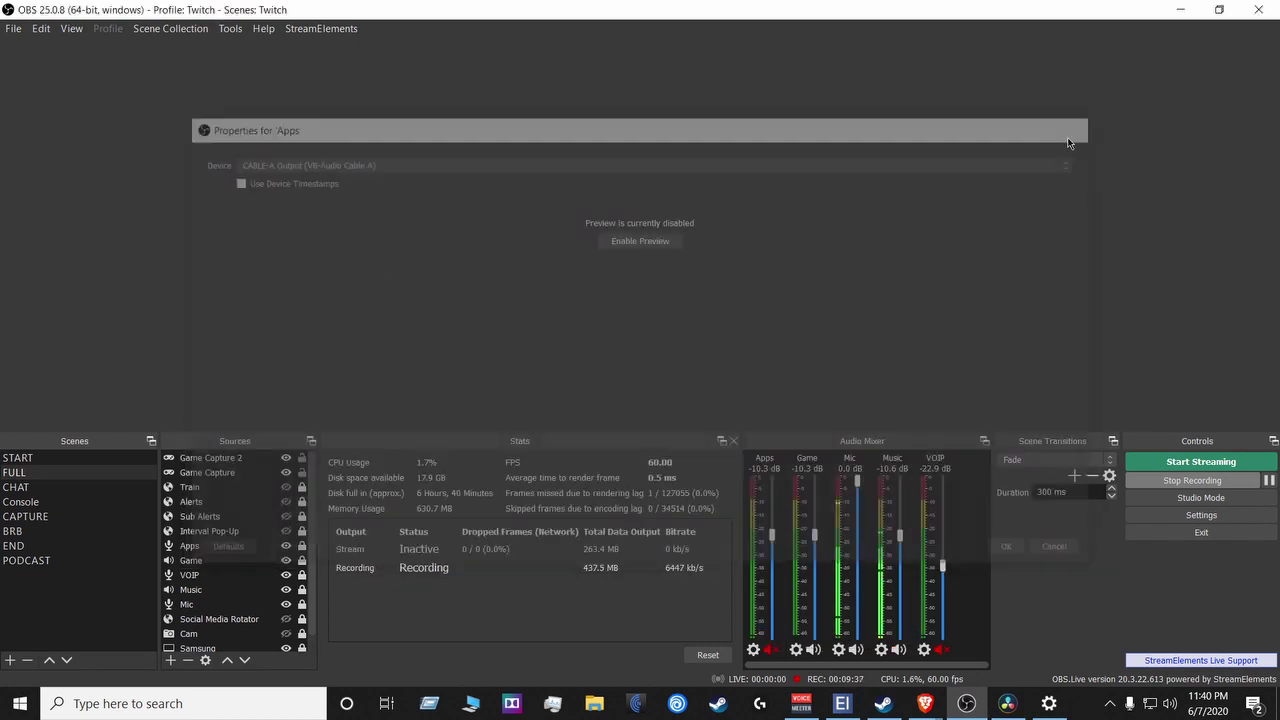
{"action": "left_click", "coordinate": [802, 704]}
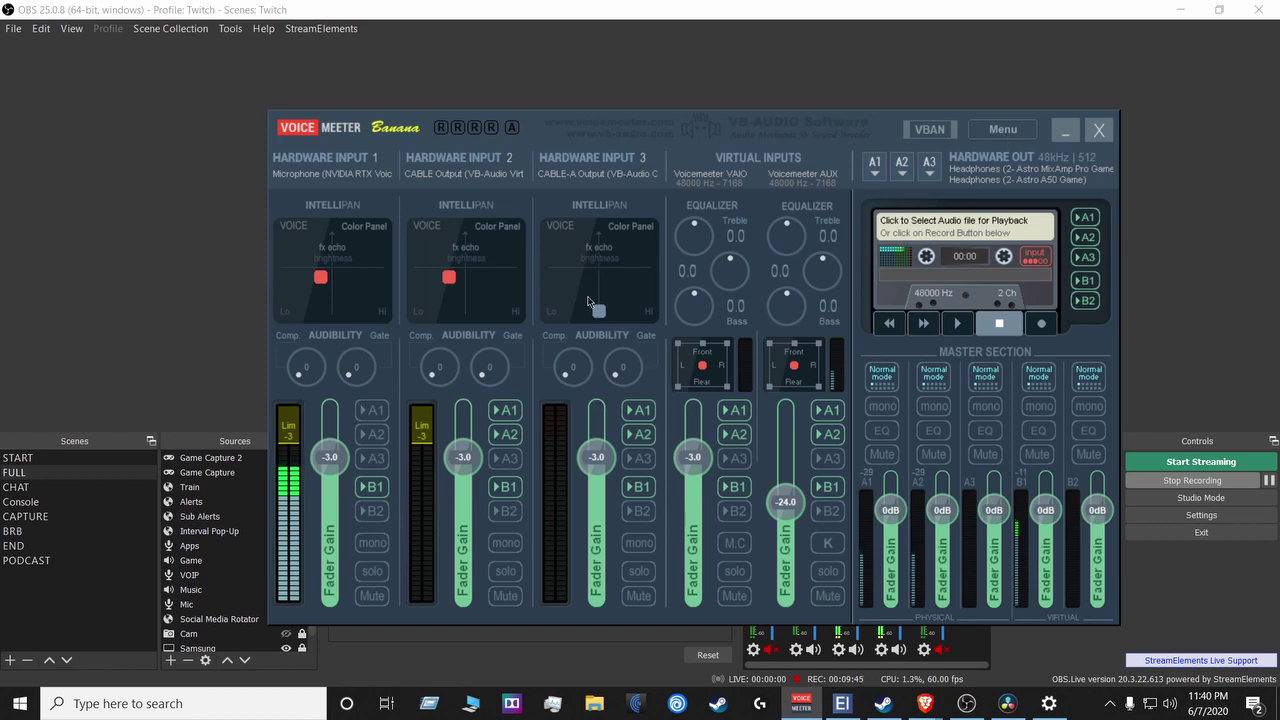
- Minimize Voicemeeter, view the OBS dialog for adding an Audio Input Capture source, cancel it, and view the available source types again
{"action": "left_click", "coordinate": [1066, 128]}
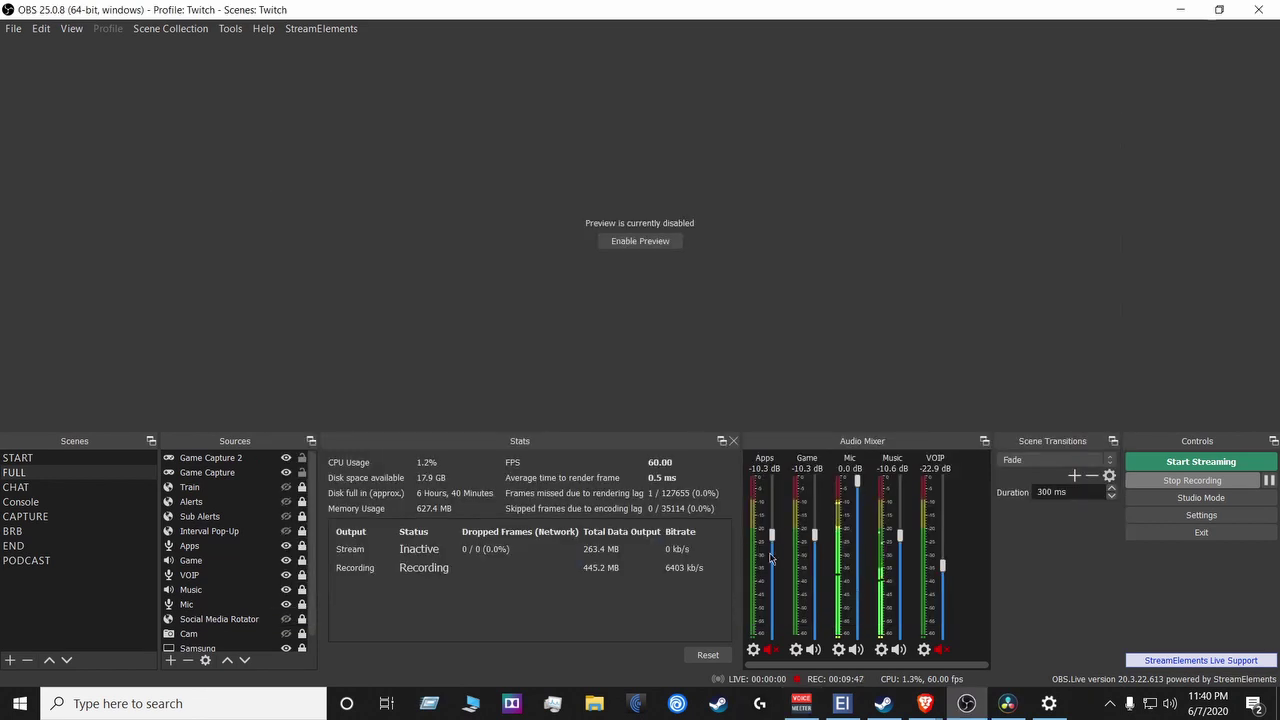
{"action": "left_click", "coordinate": [754, 650]}
{"action": "left_click", "coordinate": [533, 630]}
{"action": "left_click", "coordinate": [170, 660]}
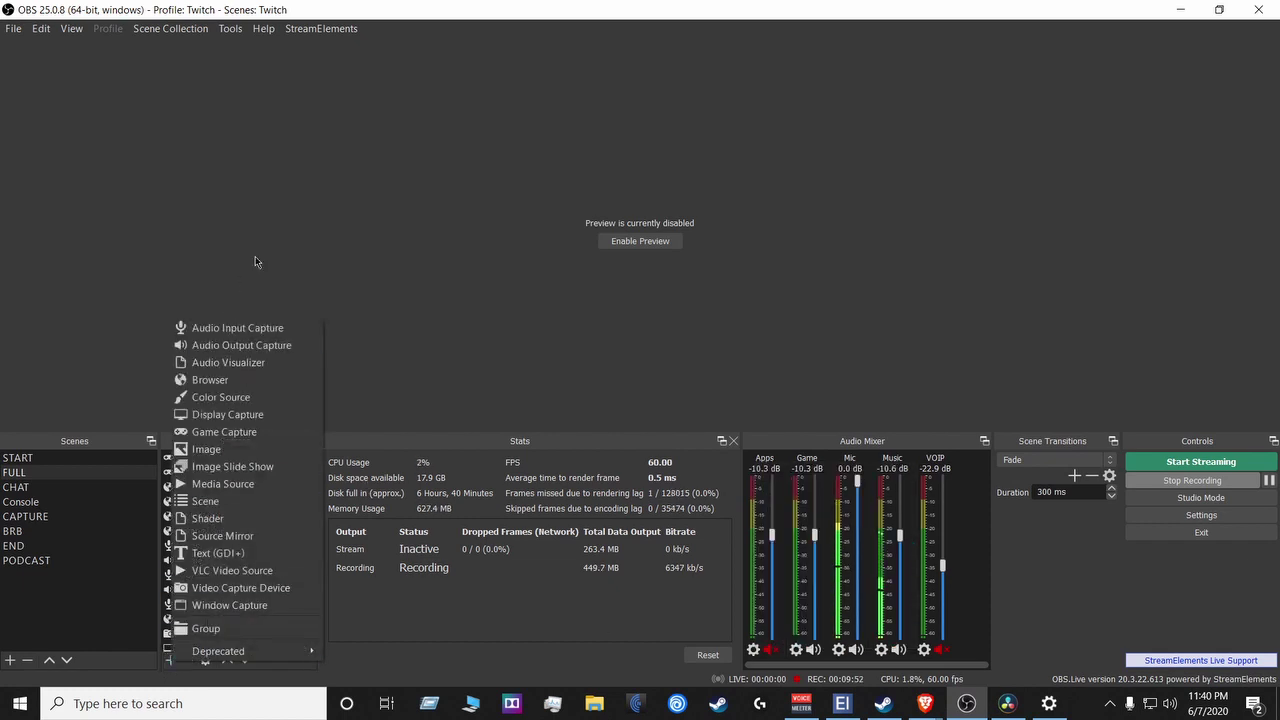
{"action": "left_click", "coordinate": [272, 329]}
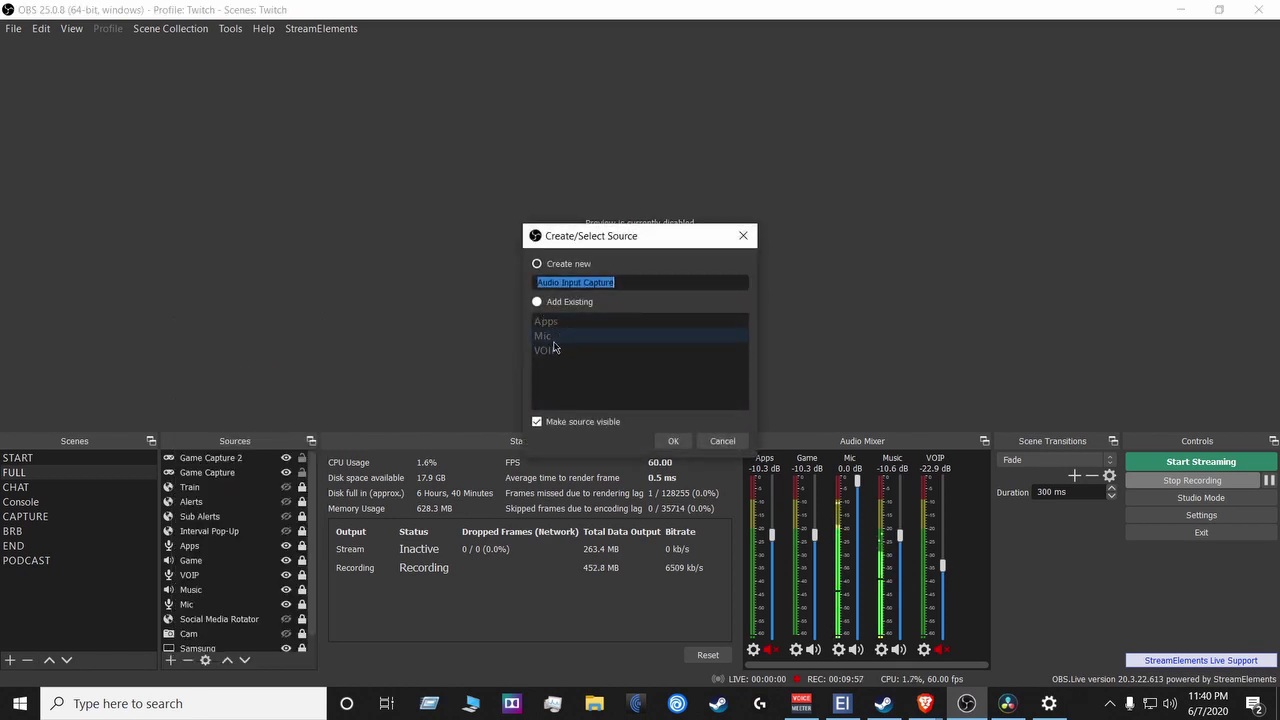
{"action": "left_click", "coordinate": [722, 441]}
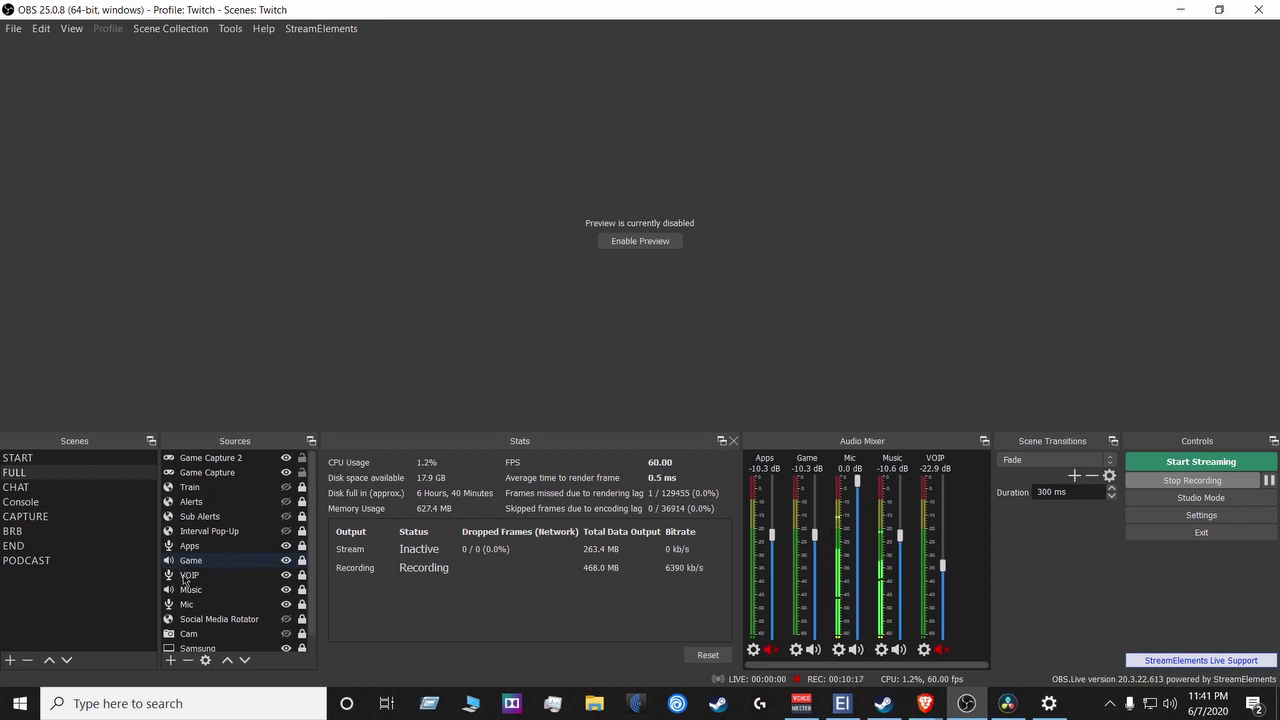
{"action": "left_click", "coordinate": [171, 660]}
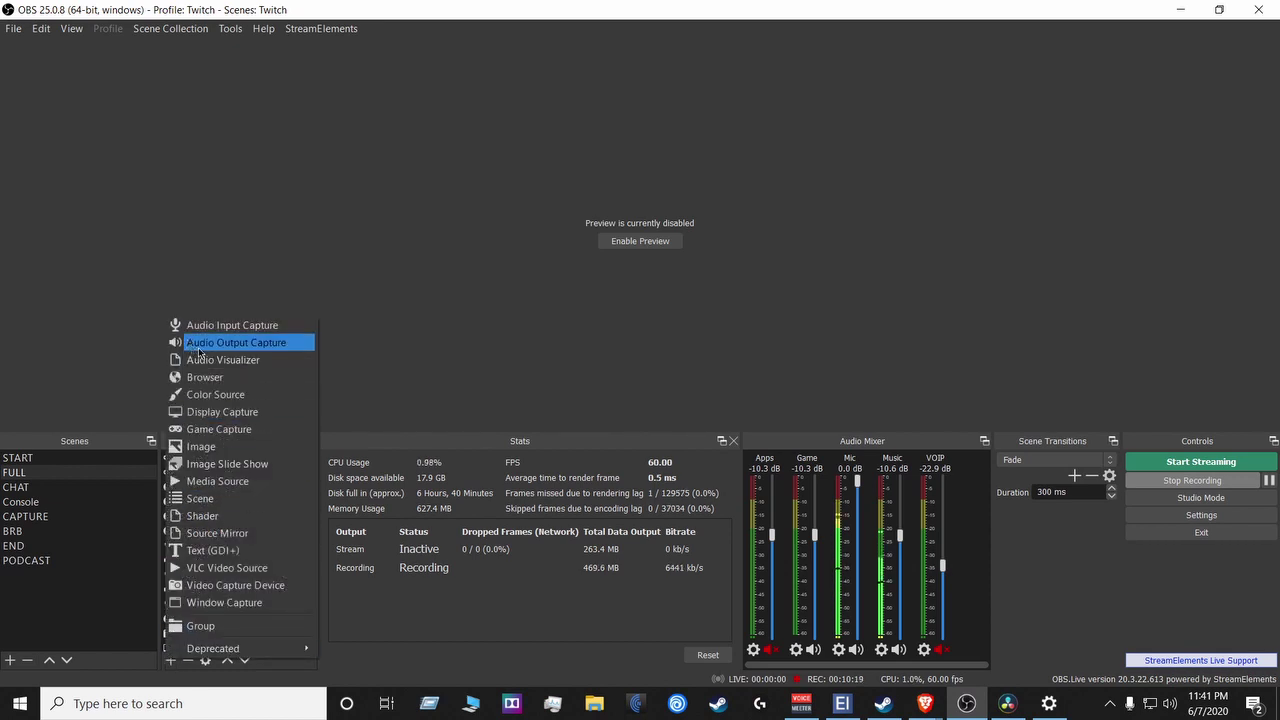
{"action": "left_click", "coordinate": [394, 645]}
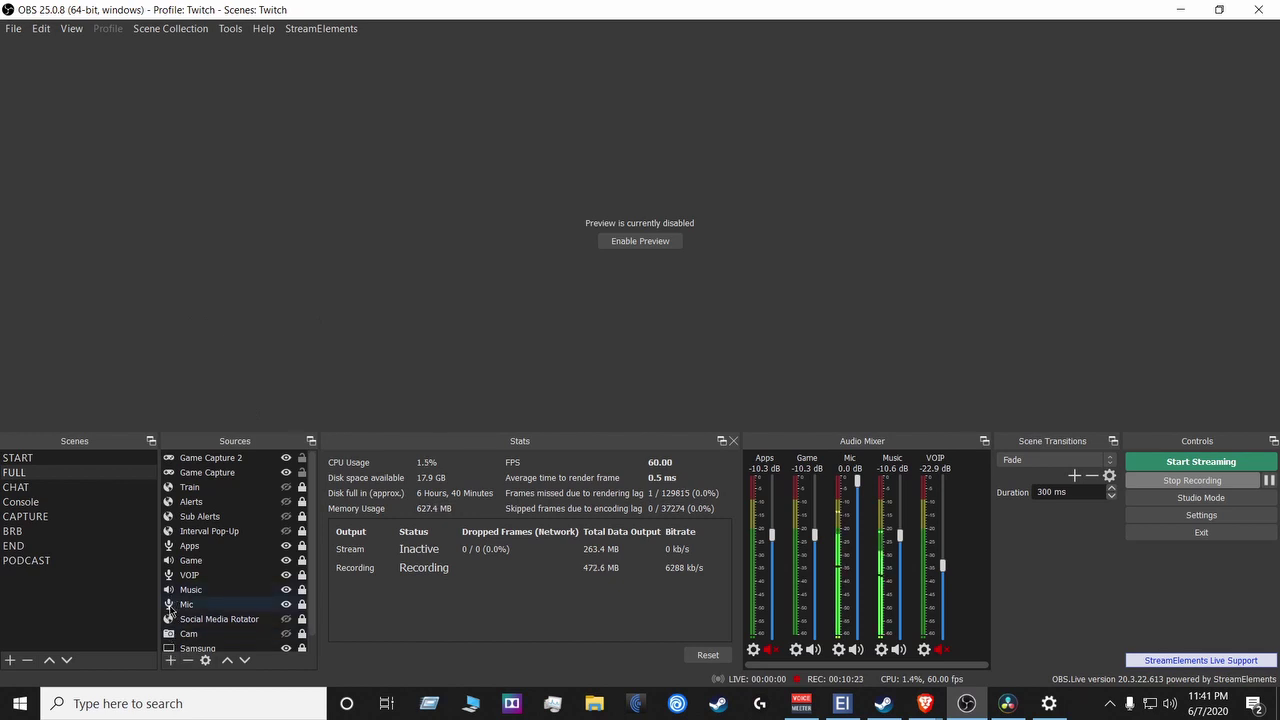
- Check the device assigned in the properties of the Mic, Music and VOIP audio sources, cancelling each dialog without changes
{"action": "left_click", "coordinate": [840, 651]}
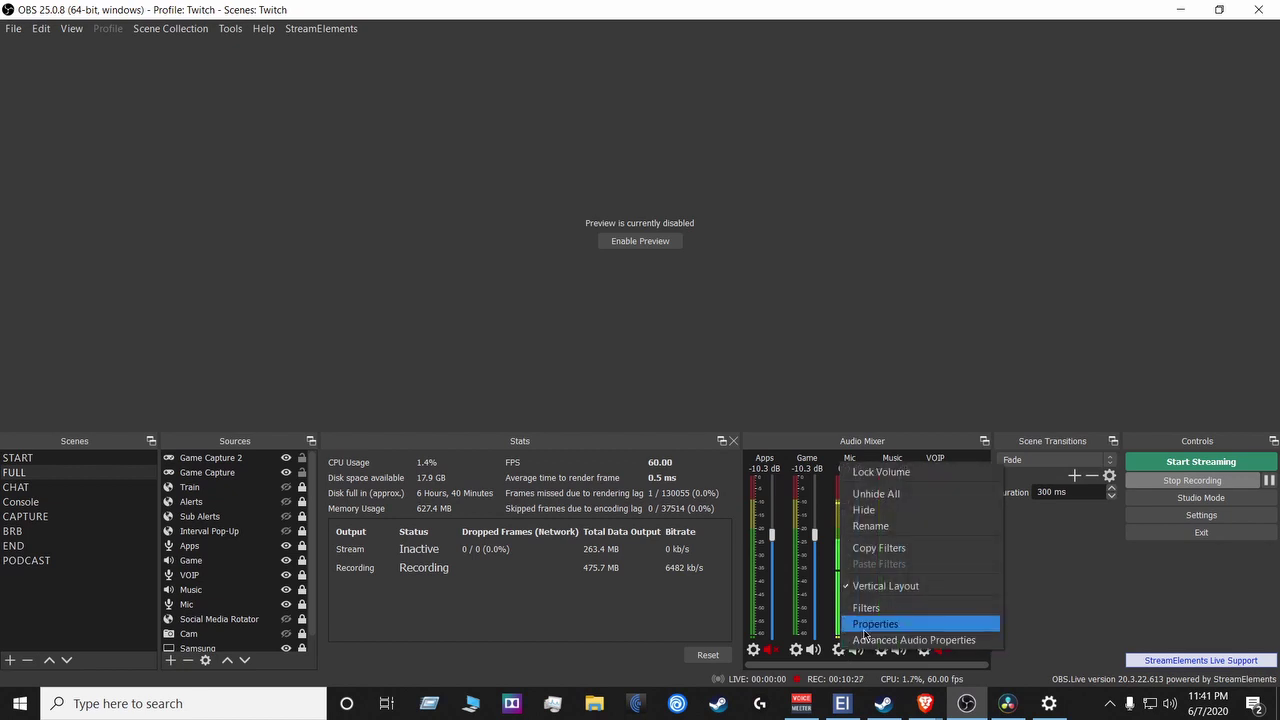
{"action": "left_click", "coordinate": [905, 620]}
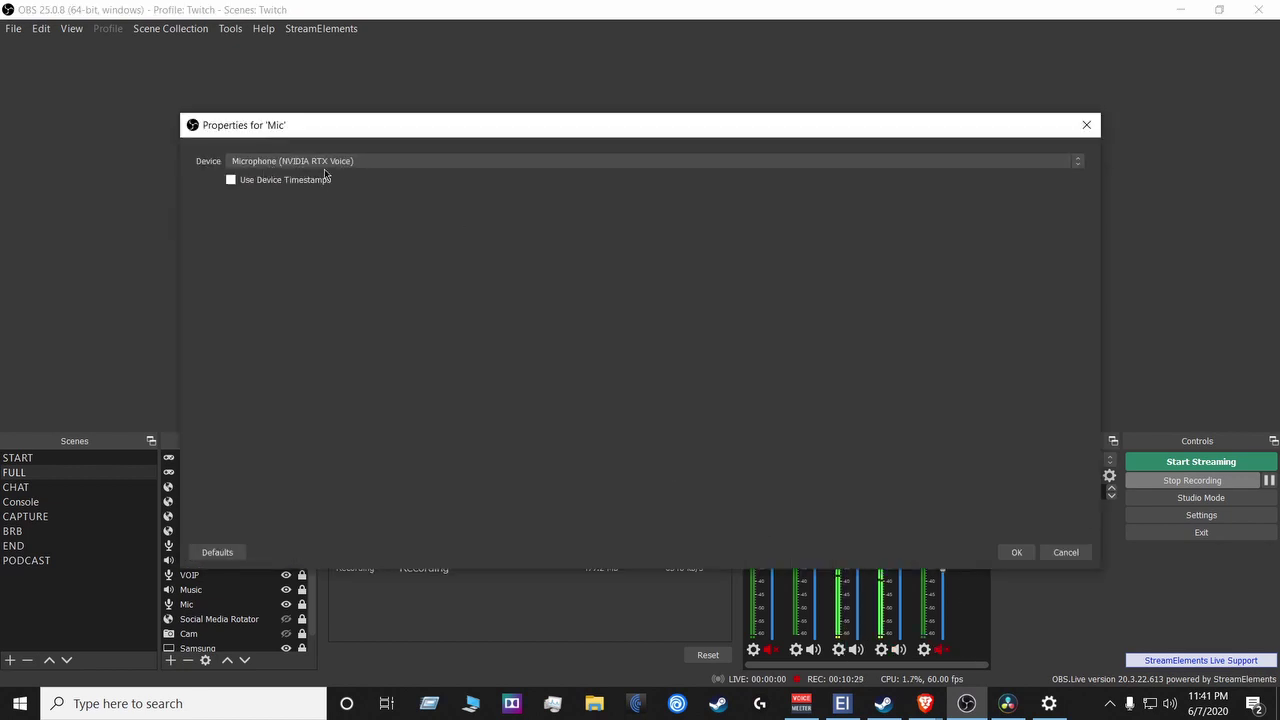
{"action": "left_click", "coordinate": [1065, 552]}
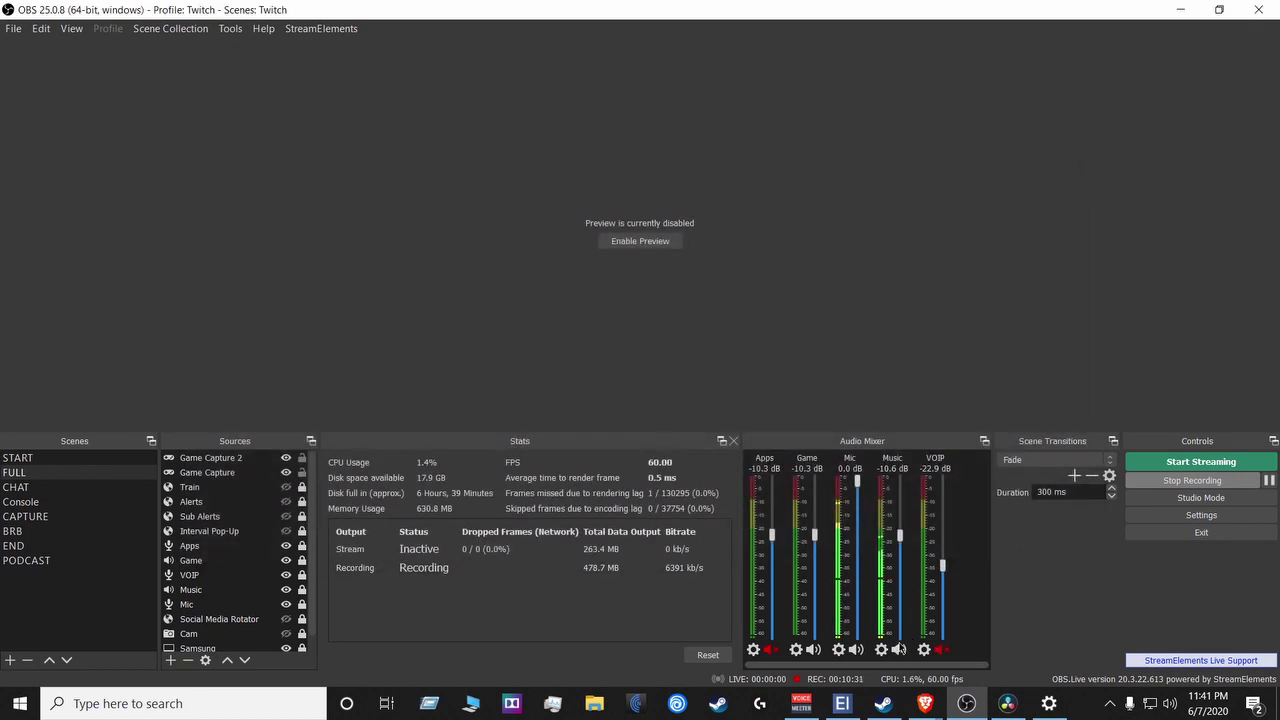
{"action": "left_click", "coordinate": [882, 650]}
{"action": "left_click", "coordinate": [917, 626]}
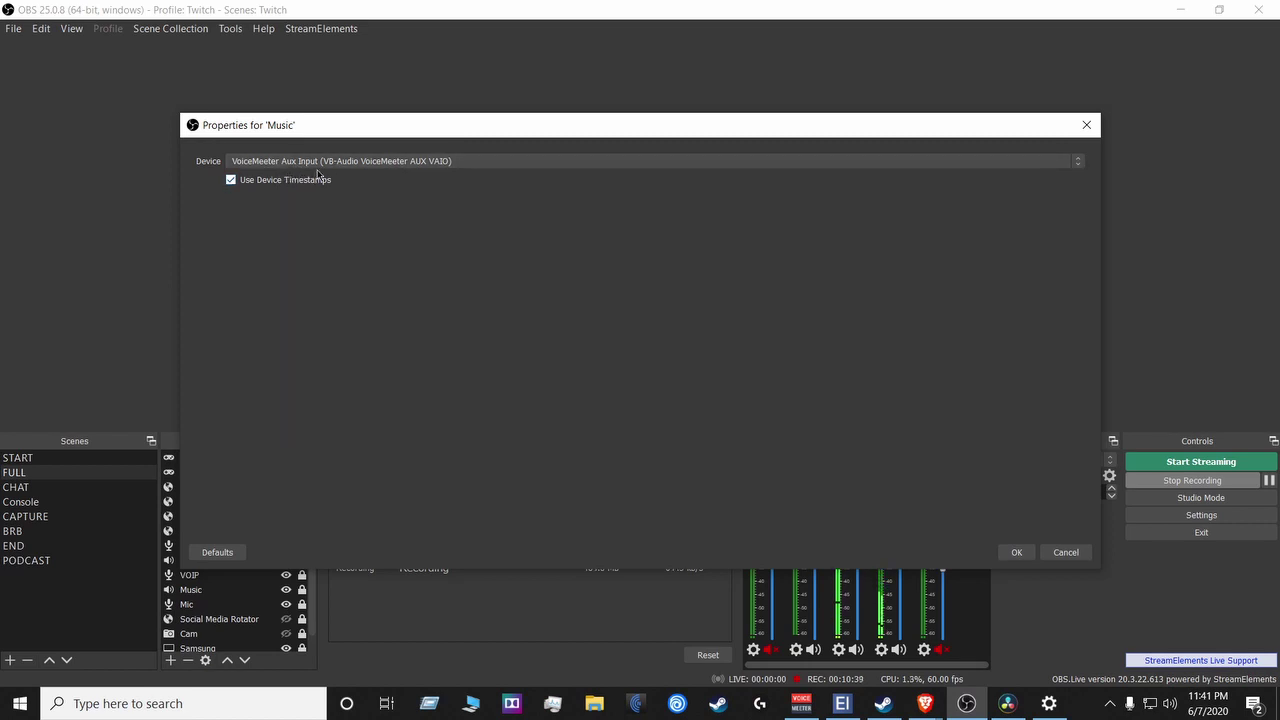
{"action": "left_click", "coordinate": [1065, 552]}
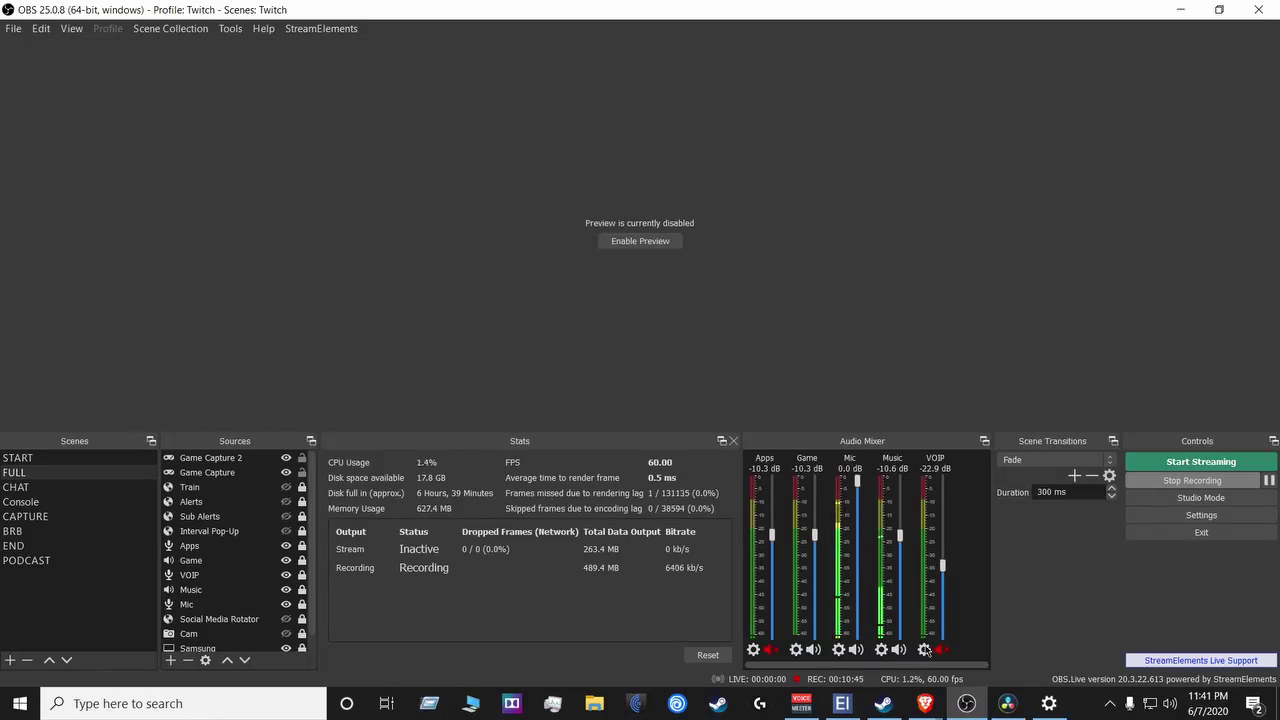
{"action": "left_click", "coordinate": [925, 650]}
{"action": "left_click", "coordinate": [960, 620]}
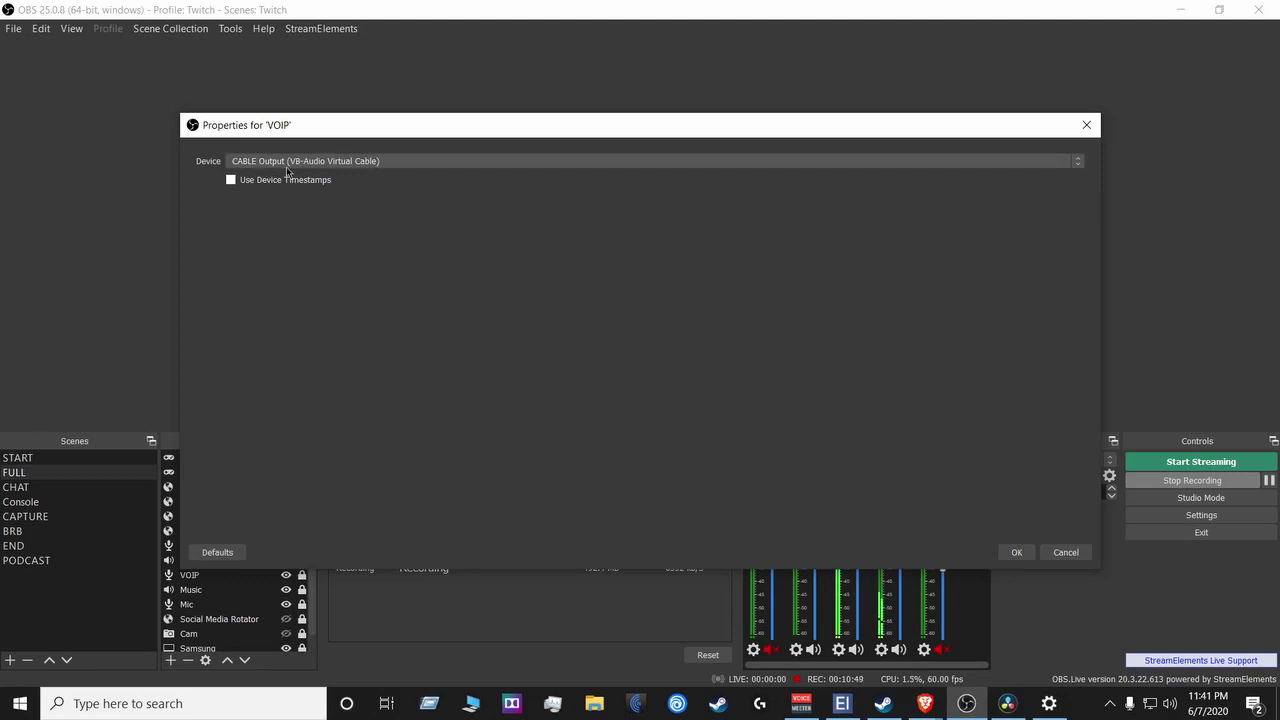
{"action": "left_click", "coordinate": [1062, 552]}
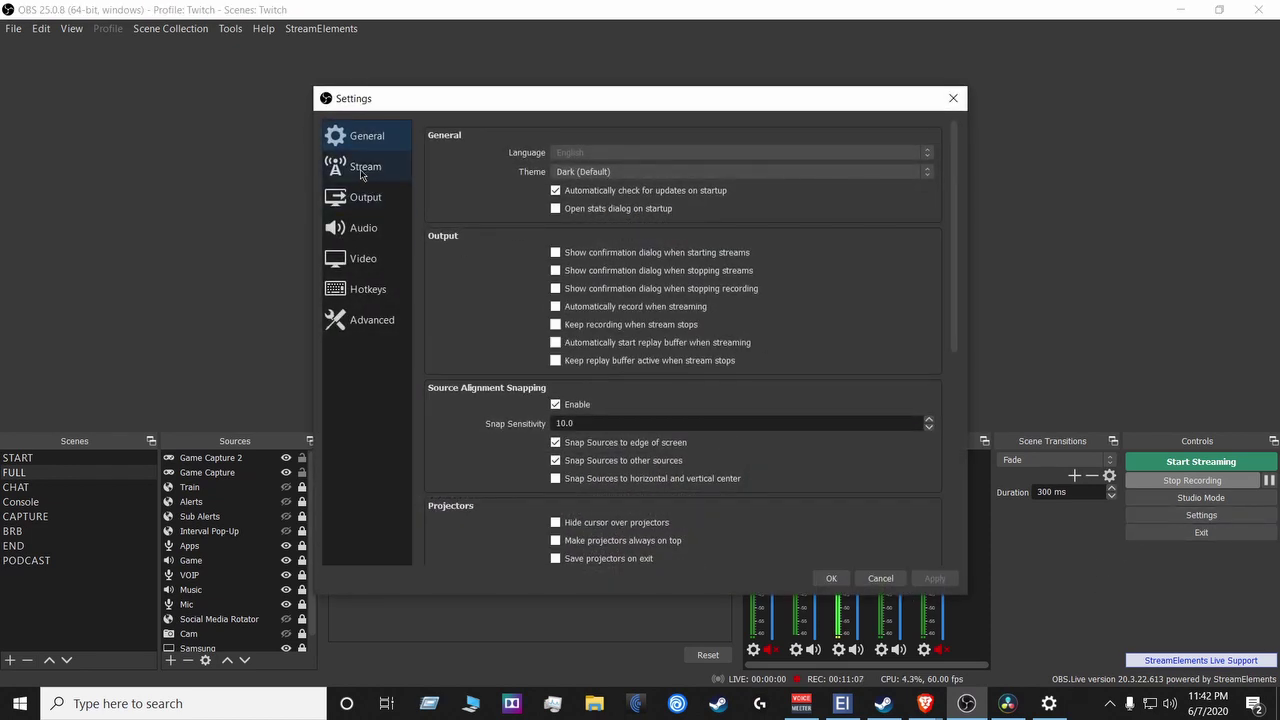
- View the streaming output settings, move the Settings window clear of the Audio Mixer, and cancel the settings without changes
{"action": "left_click", "coordinate": [362, 172]}
{"action": "left_click", "coordinate": [363, 196]}
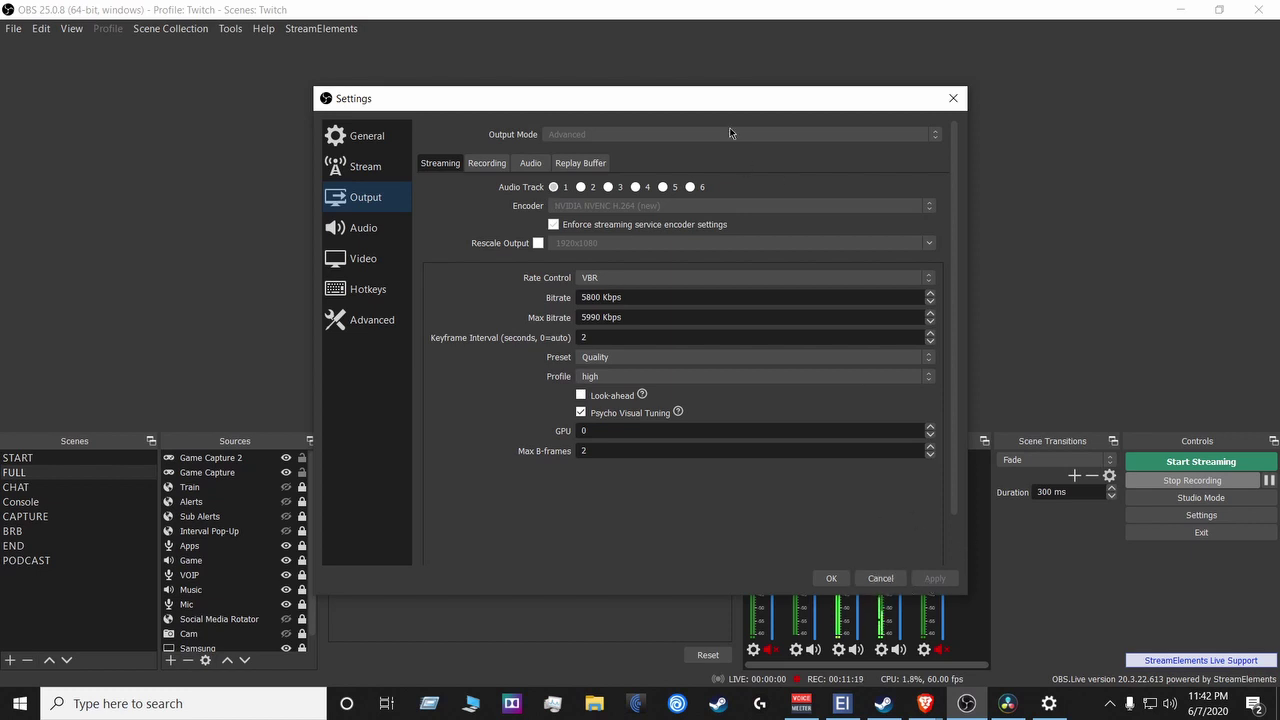
{"action": "left_click_drag", "start_coordinate": [724, 112], "coordinate": [476, 57]}
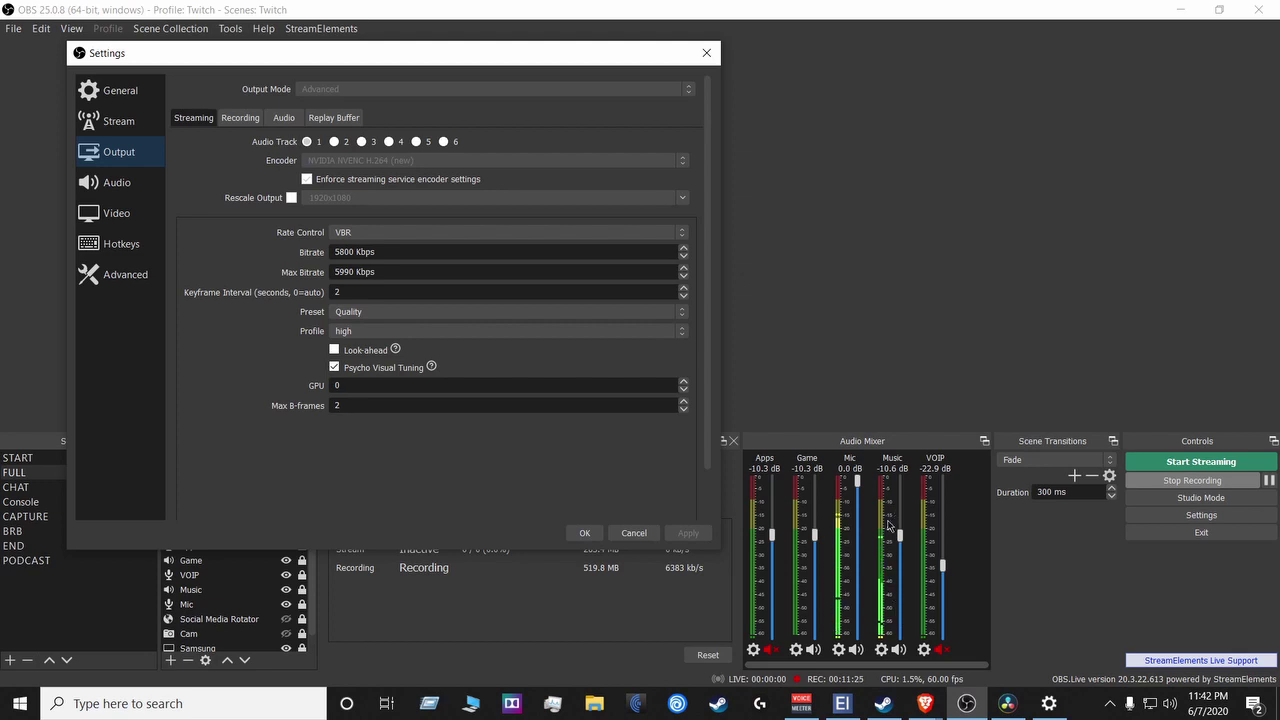
{"action": "left_click", "coordinate": [634, 532]}
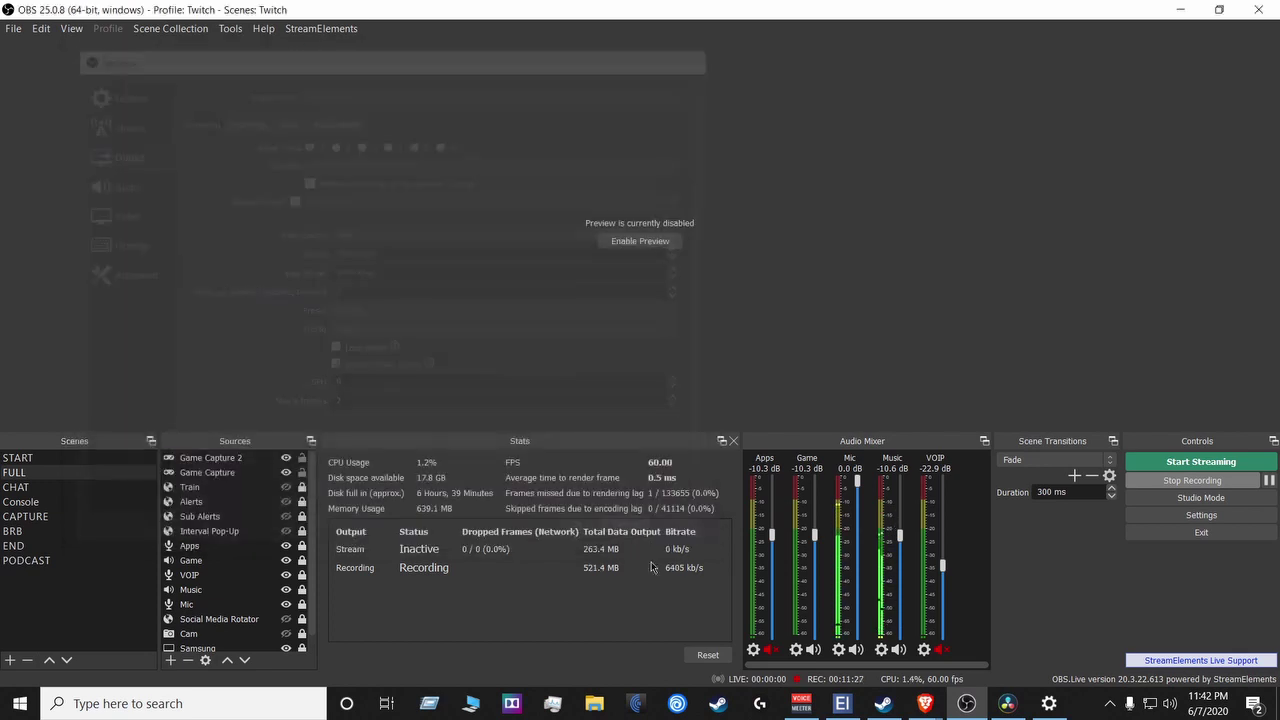
- Examine the track assignments of the Apps, Game, Mic, Music and VOIP sources in Advanced Audio Properties, and close the window
{"action": "right_click", "coordinate": [969, 600]}
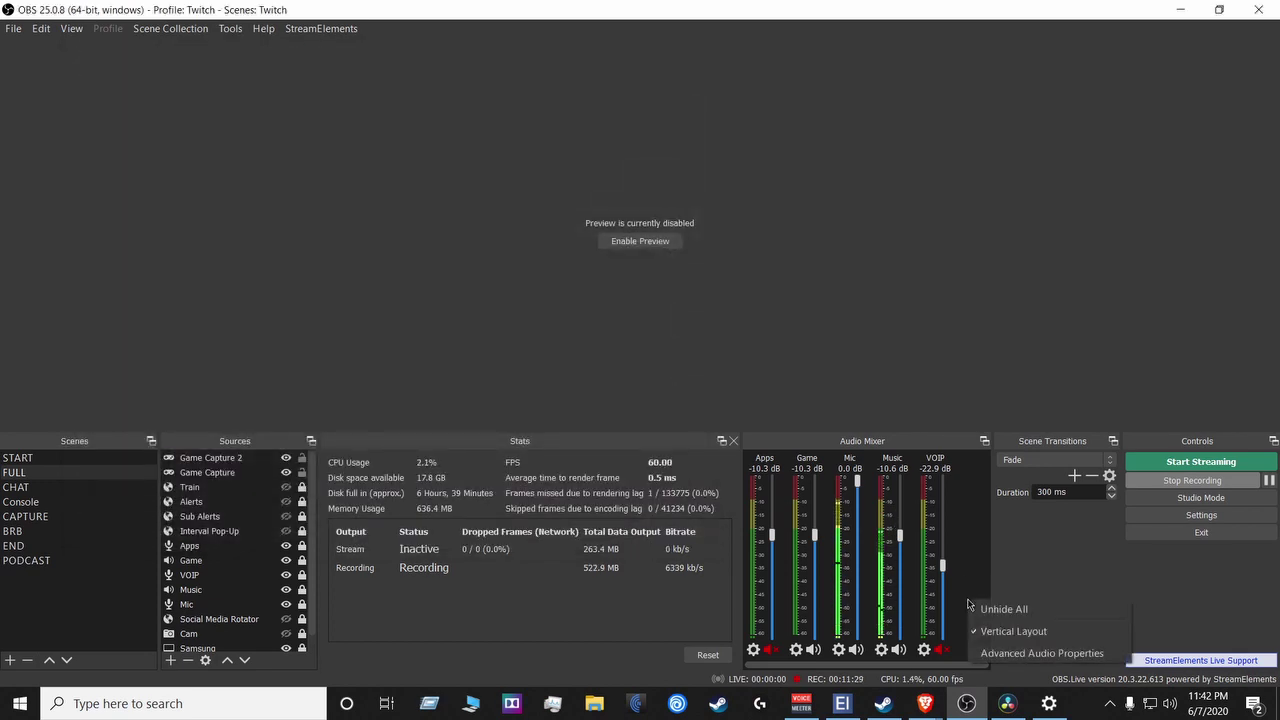
{"action": "left_click", "coordinate": [1020, 655]}
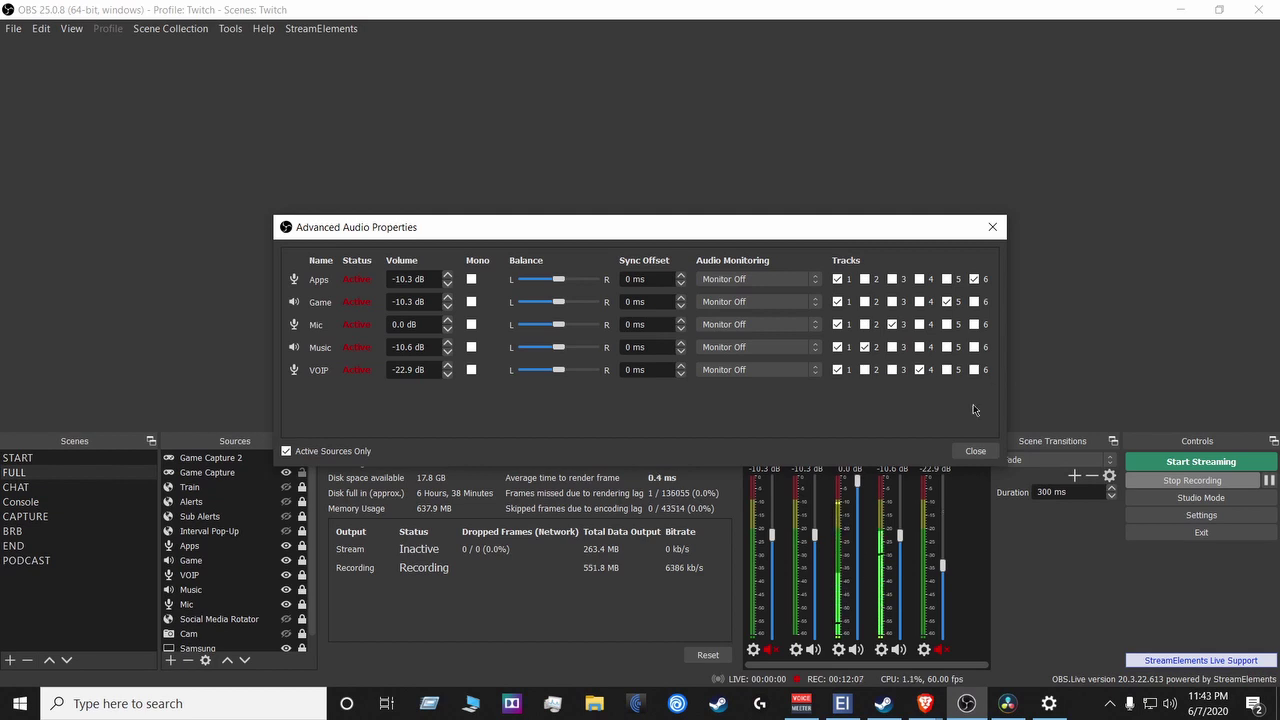
{"action": "left_click", "coordinate": [975, 452]}
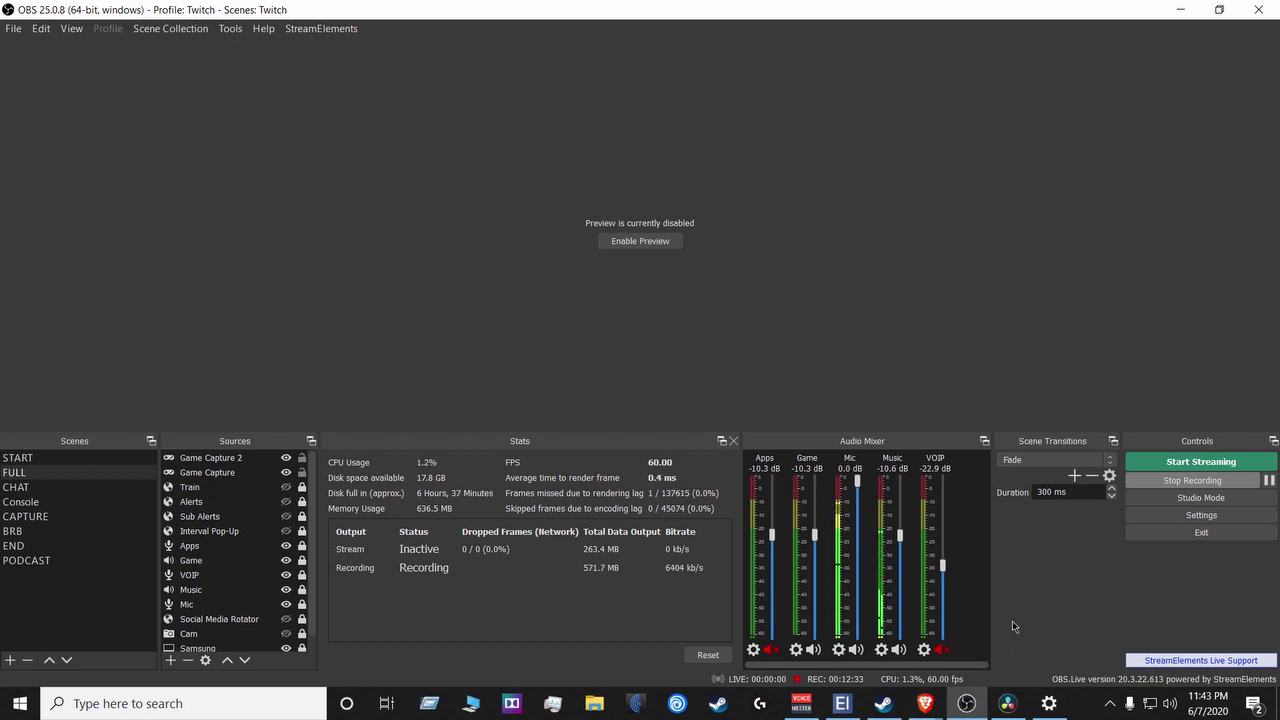
- Toggle track 1 for the Music source in Advanced Audio Properties and close the window
{"action": "right_click", "coordinate": [964, 600]}
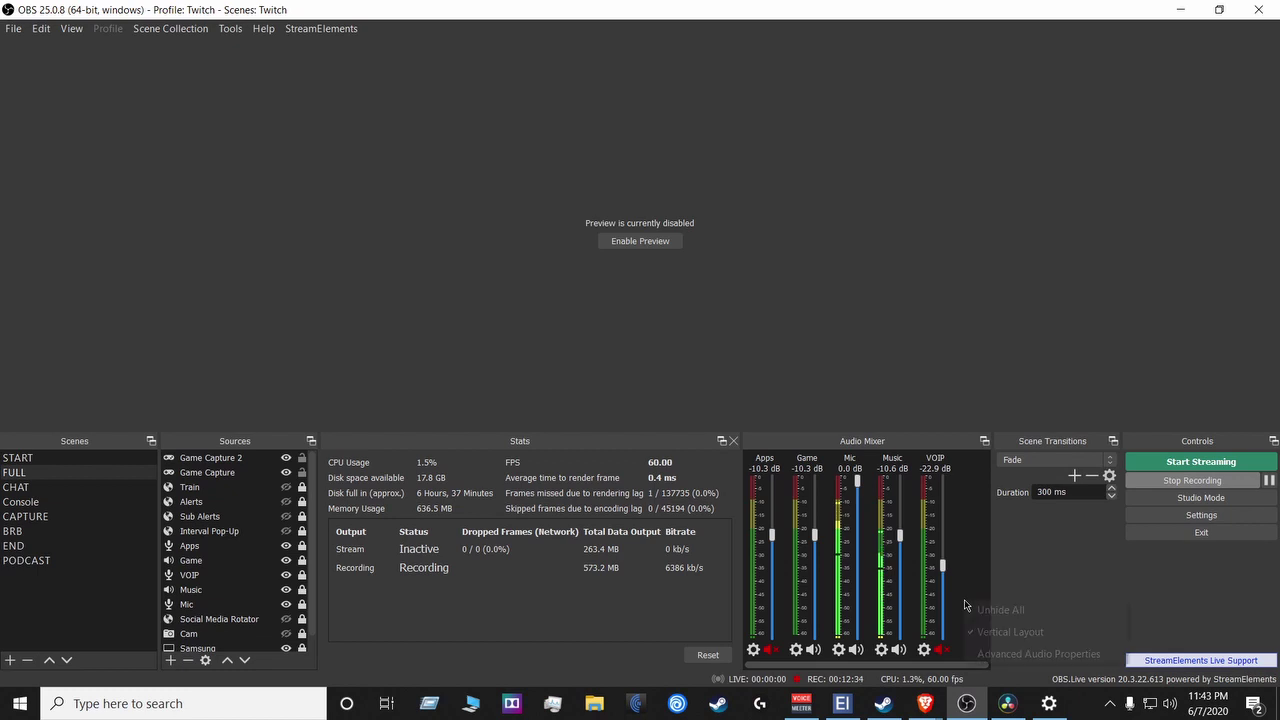
{"action": "left_click", "coordinate": [1005, 654]}
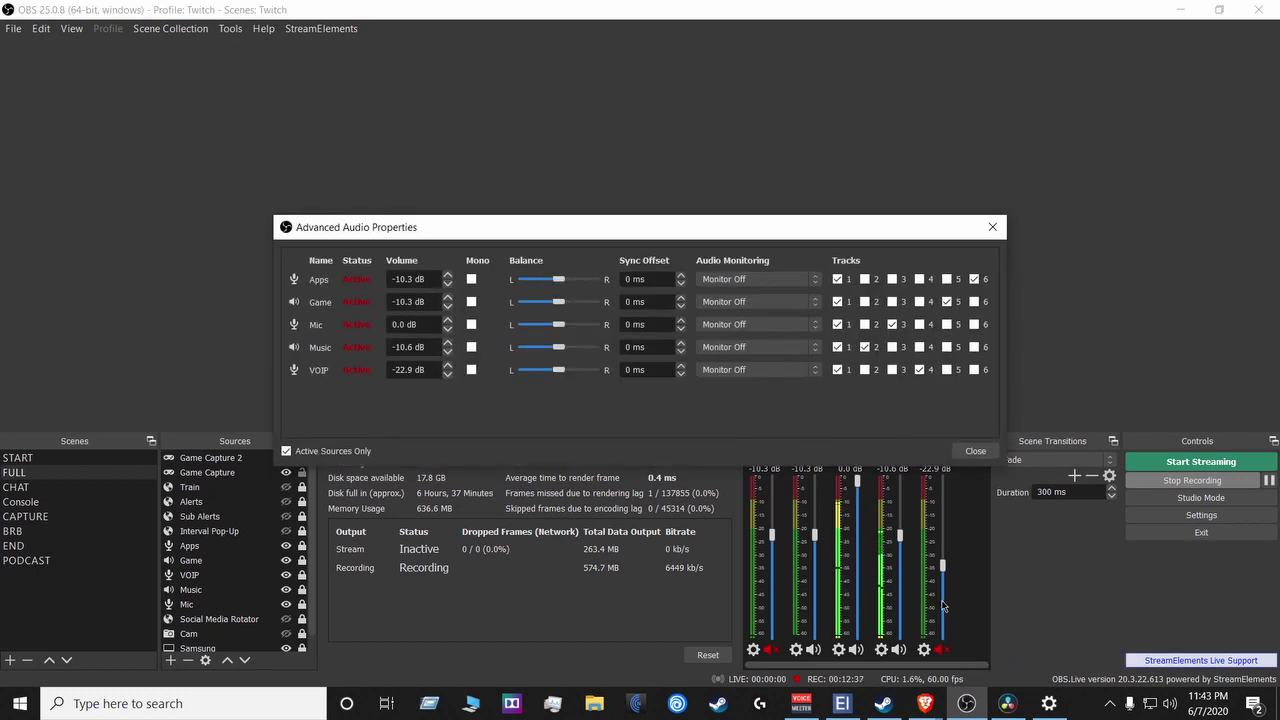
{"action": "left_click", "coordinate": [838, 347]}
{"action": "left_click", "coordinate": [974, 452]}
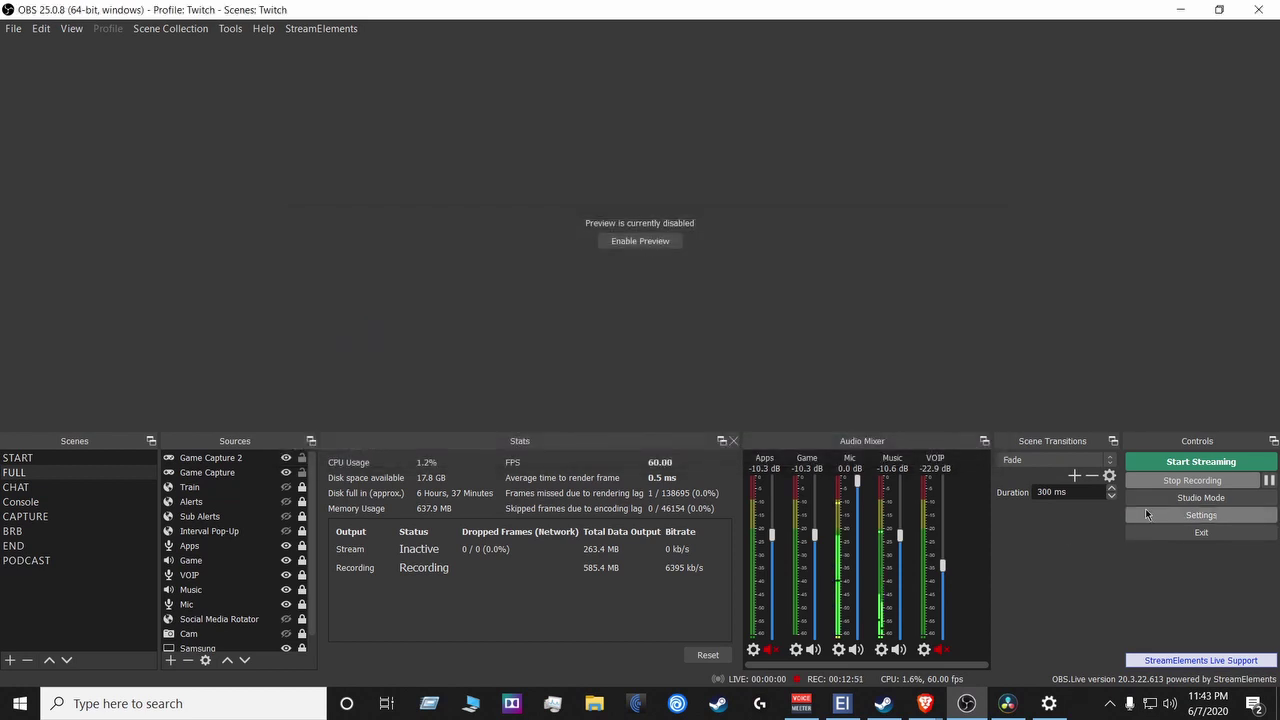
- Look through the General, Stream, Audio and Output settings, and check which audio track is used for streaming
{"action": "left_click", "coordinate": [1147, 514]}
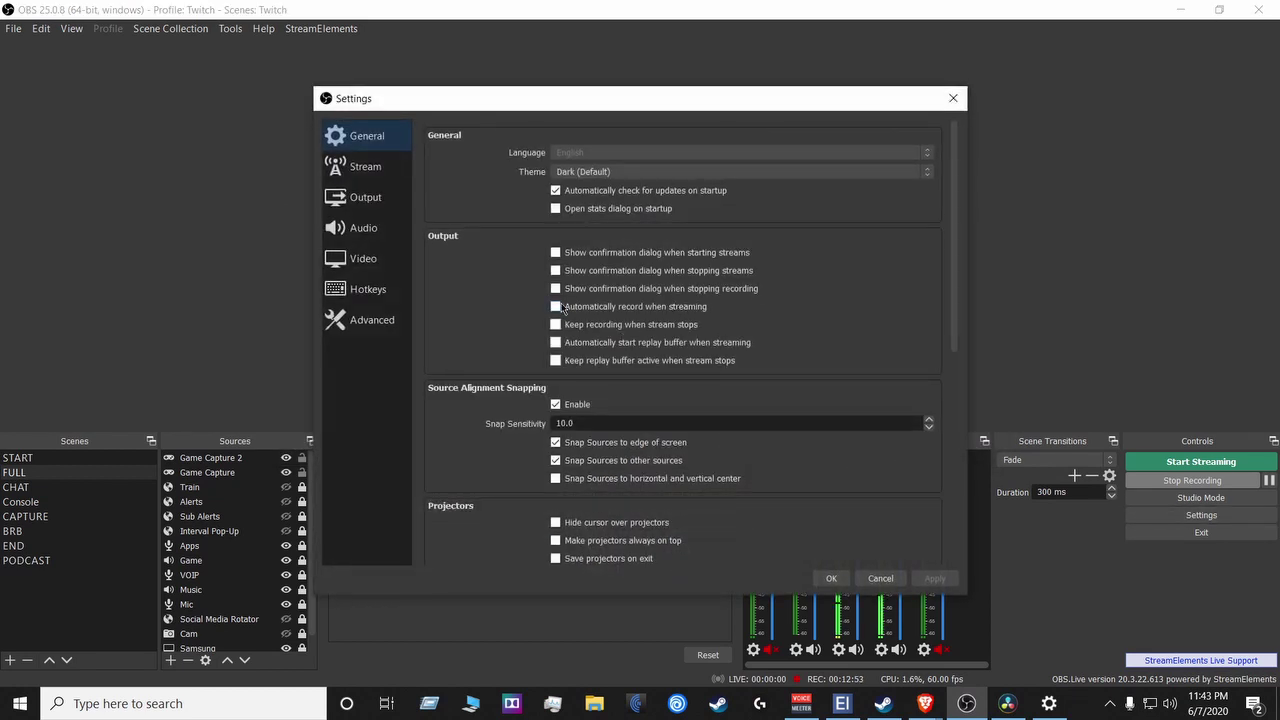
{"action": "left_click", "coordinate": [352, 202]}
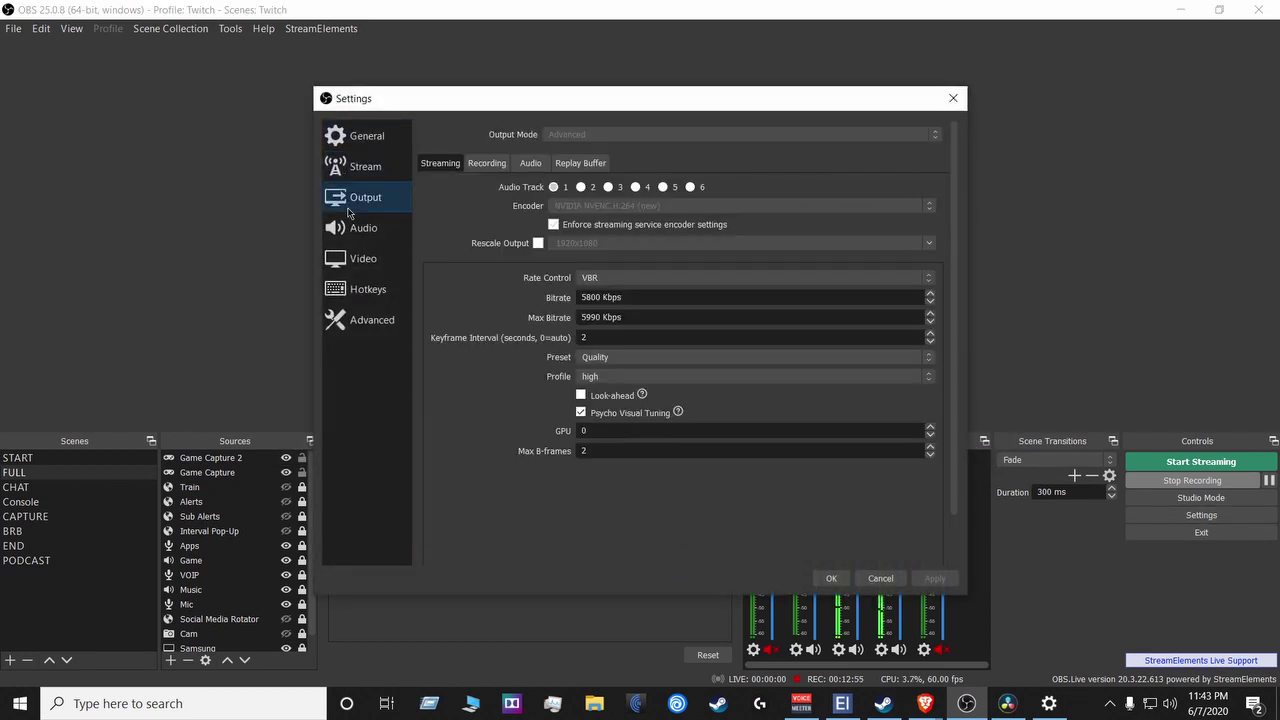
{"action": "left_click", "coordinate": [363, 166]}
{"action": "left_click", "coordinate": [363, 229]}
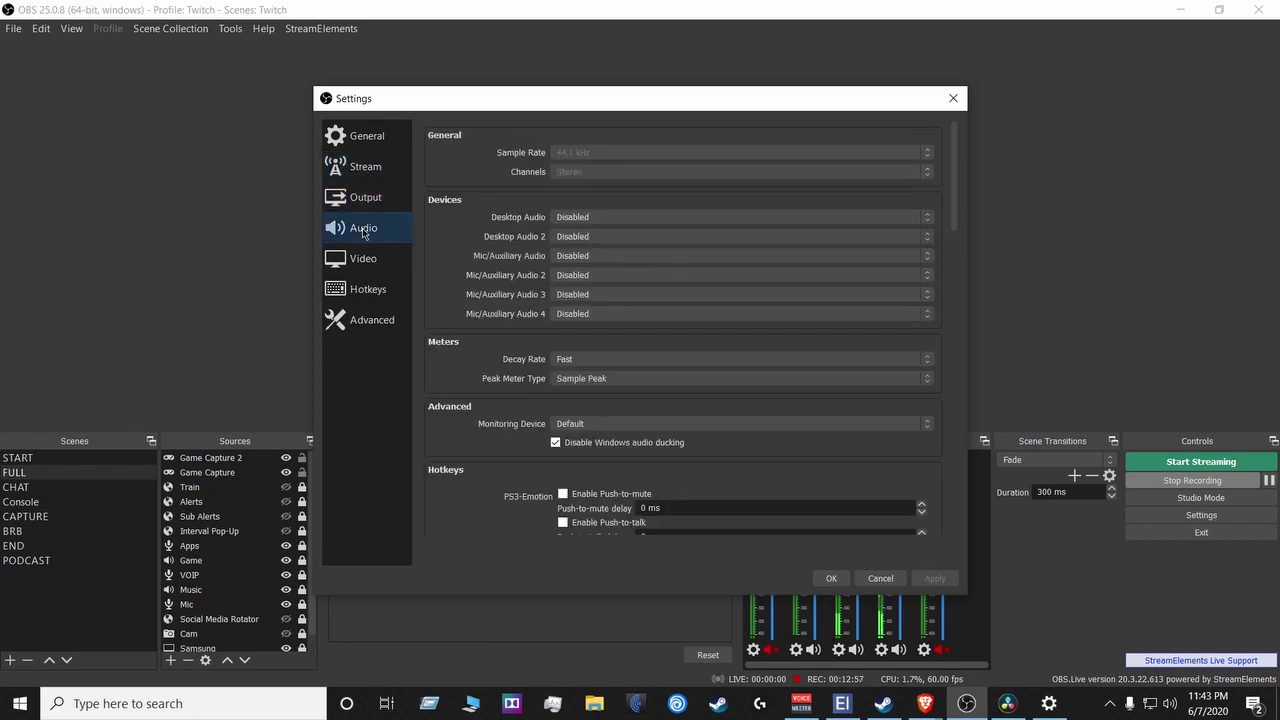
{"action": "left_click", "coordinate": [366, 137]}
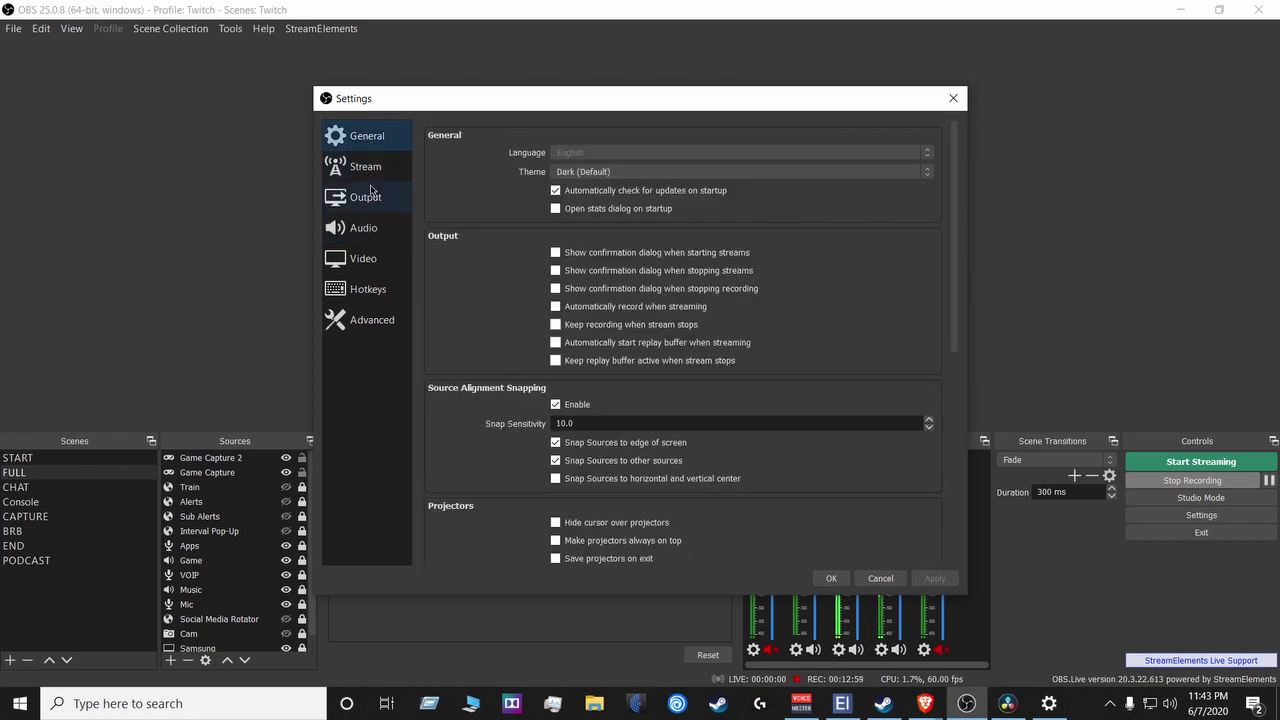
{"action": "left_click", "coordinate": [364, 167]}
{"action": "left_click", "coordinate": [366, 197]}
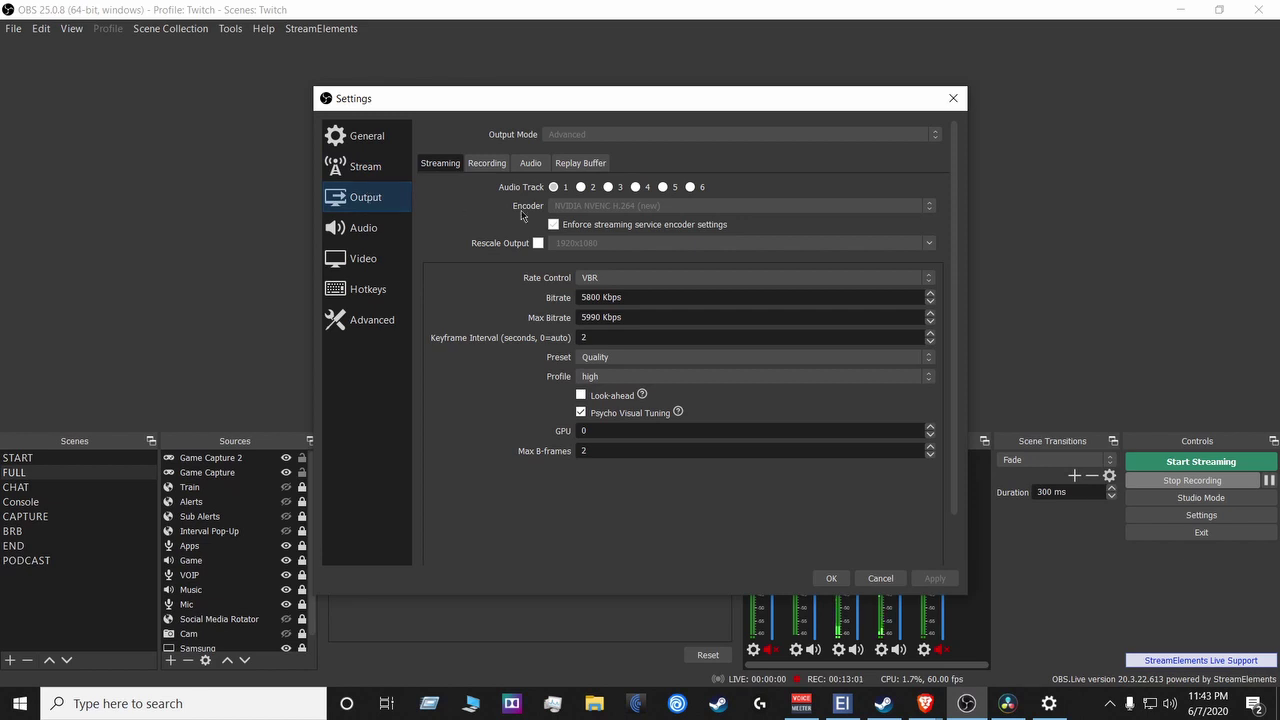
{"action": "left_click", "coordinate": [553, 187]}
- Examine the recording output settings, including the enabled audio tracks, recording format and encoder options
{"action": "left_click", "coordinate": [483, 166]}
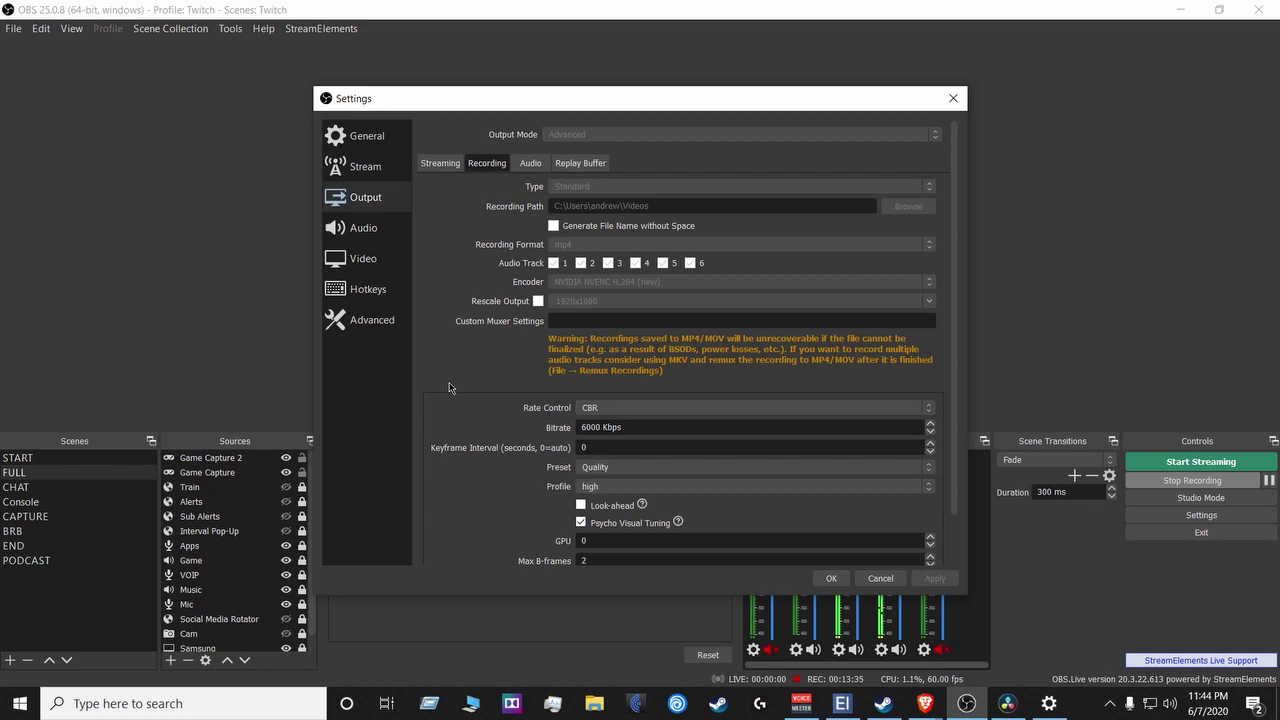
{"action": "left_click_drag", "start_coordinate": [634, 103], "coordinate": [636, 86]}
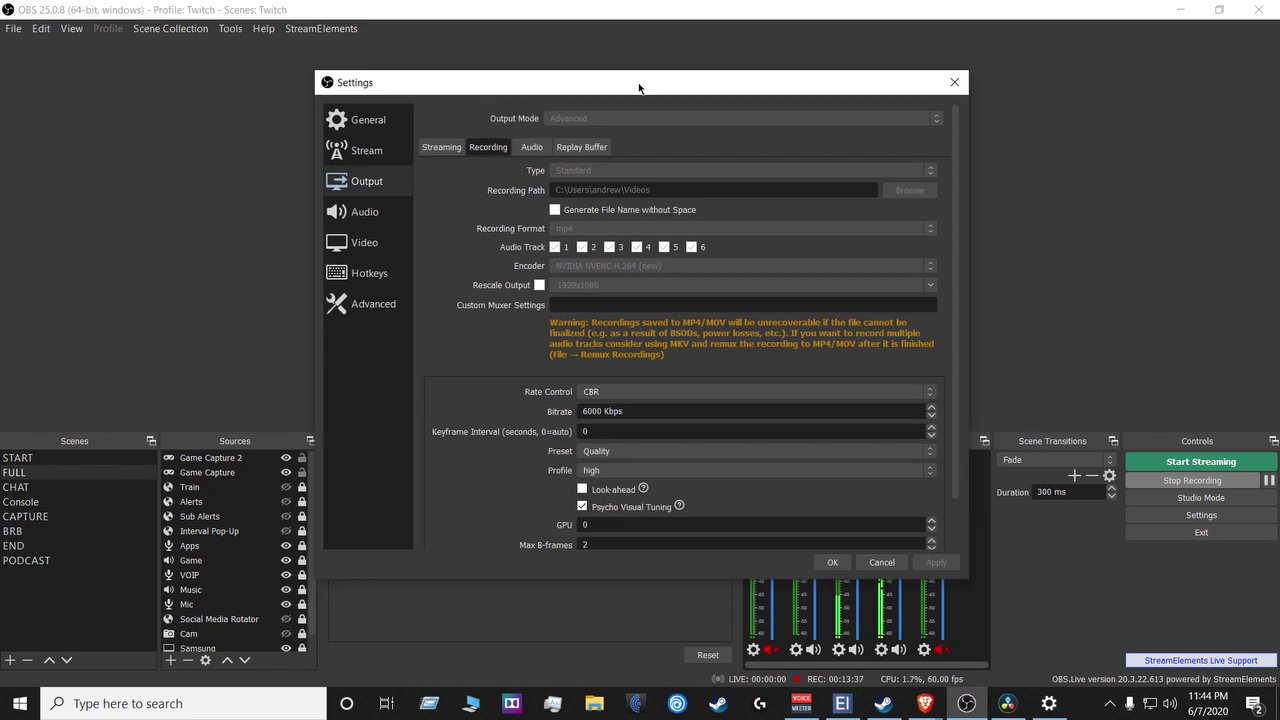
{"action": "scroll", "coordinate": [956, 302], "scroll_direction": "down", "scroll_amount": 2}
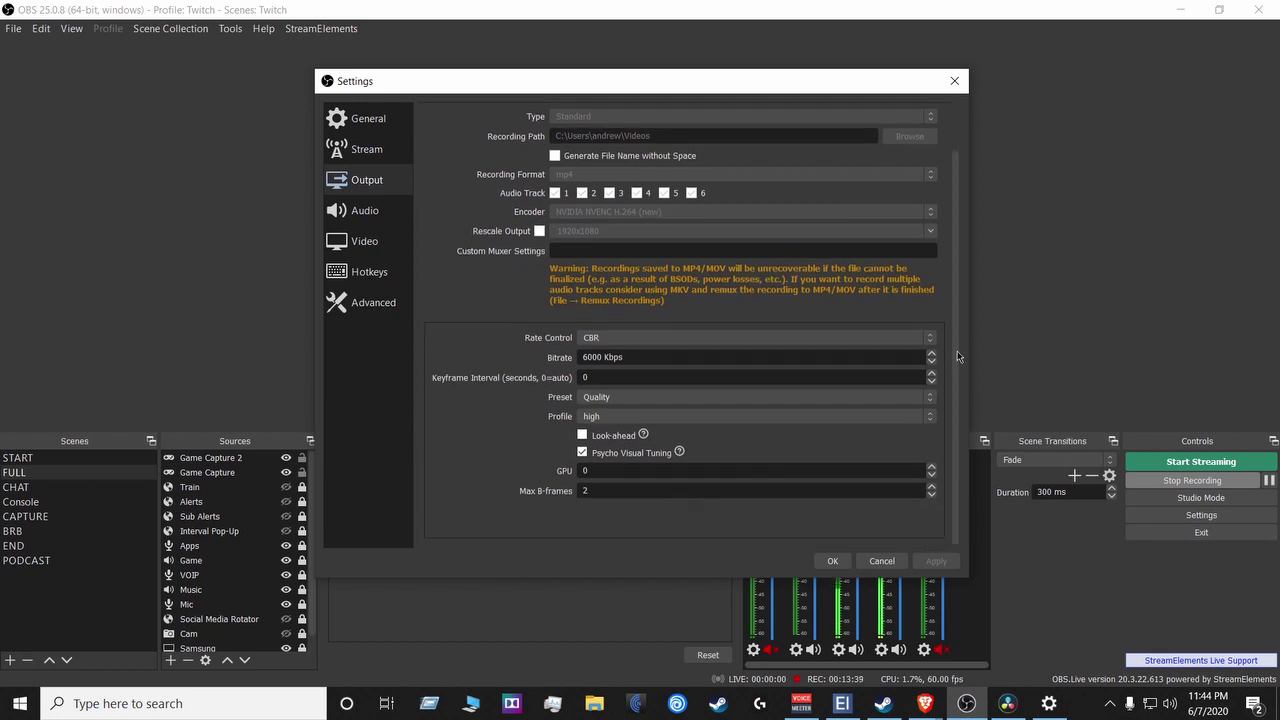
{"action": "scroll", "coordinate": [955, 300], "scroll_direction": "up", "scroll_amount": 2}
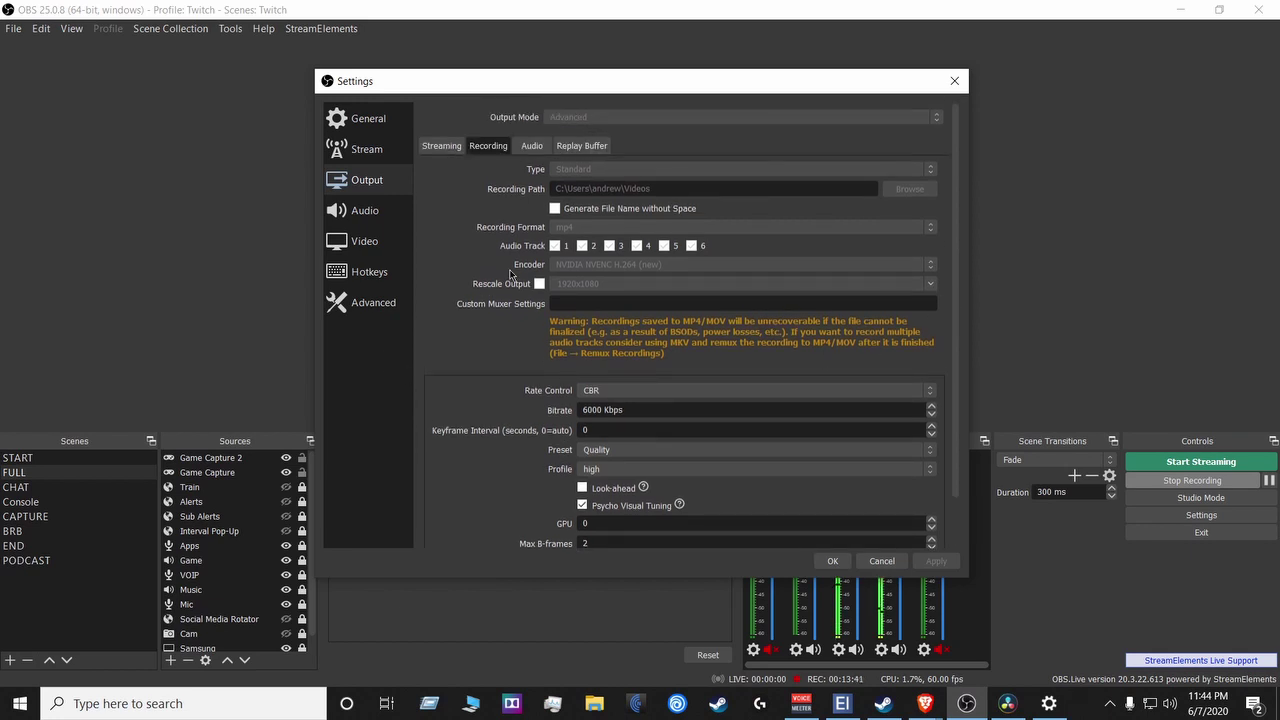
{"action": "left_click", "coordinate": [556, 245]}
{"action": "scroll", "coordinate": [510, 340], "scroll_direction": "down", "scroll_amount": 1}
{"action": "scroll", "coordinate": [575, 345], "scroll_direction": "up", "scroll_amount": 1}
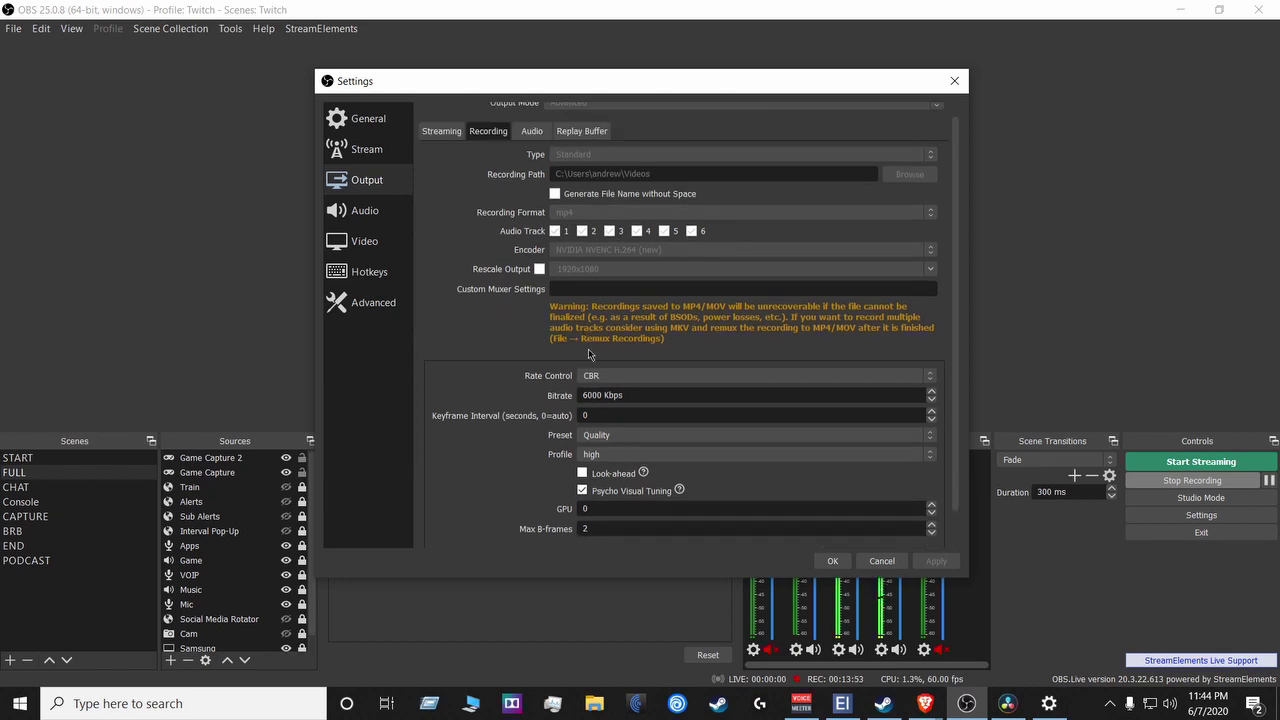
{"action": "scroll", "coordinate": [512, 391], "scroll_direction": "down", "scroll_amount": 1}
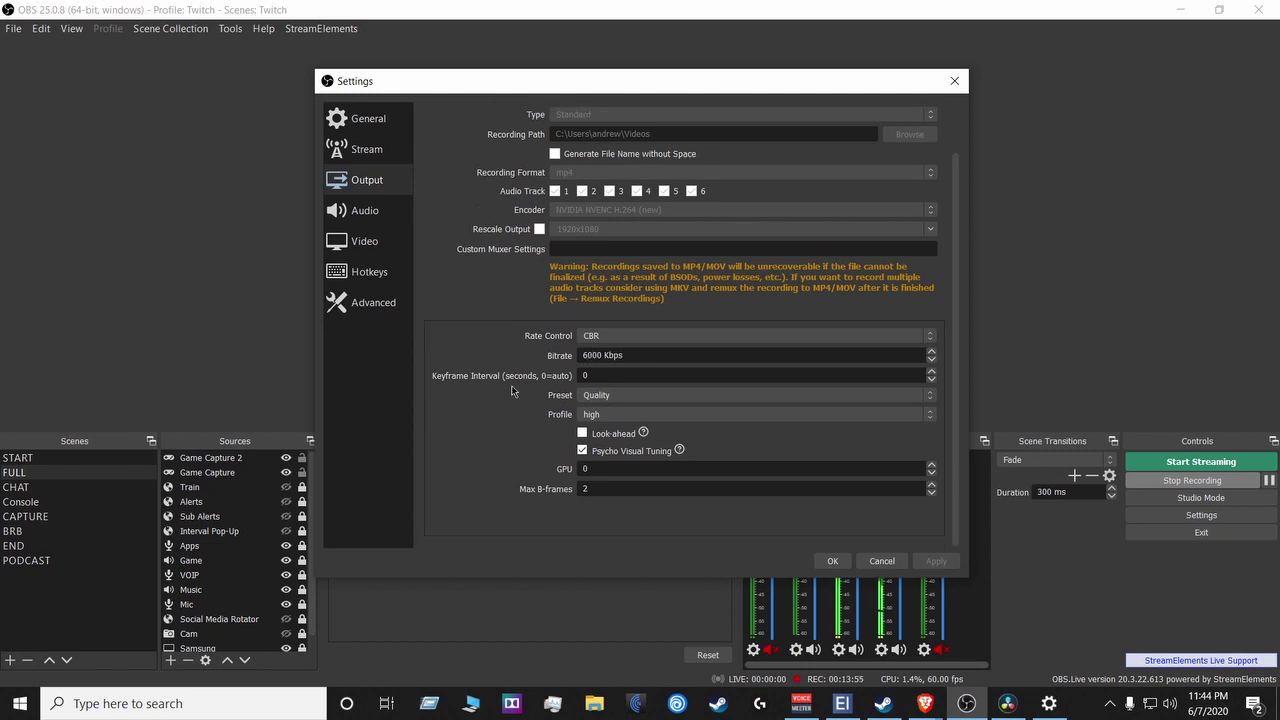
{"action": "scroll", "coordinate": [512, 391], "scroll_direction": "up", "scroll_amount": 1}
{"action": "scroll", "coordinate": [512, 391], "scroll_direction": "up", "scroll_amount": 1}
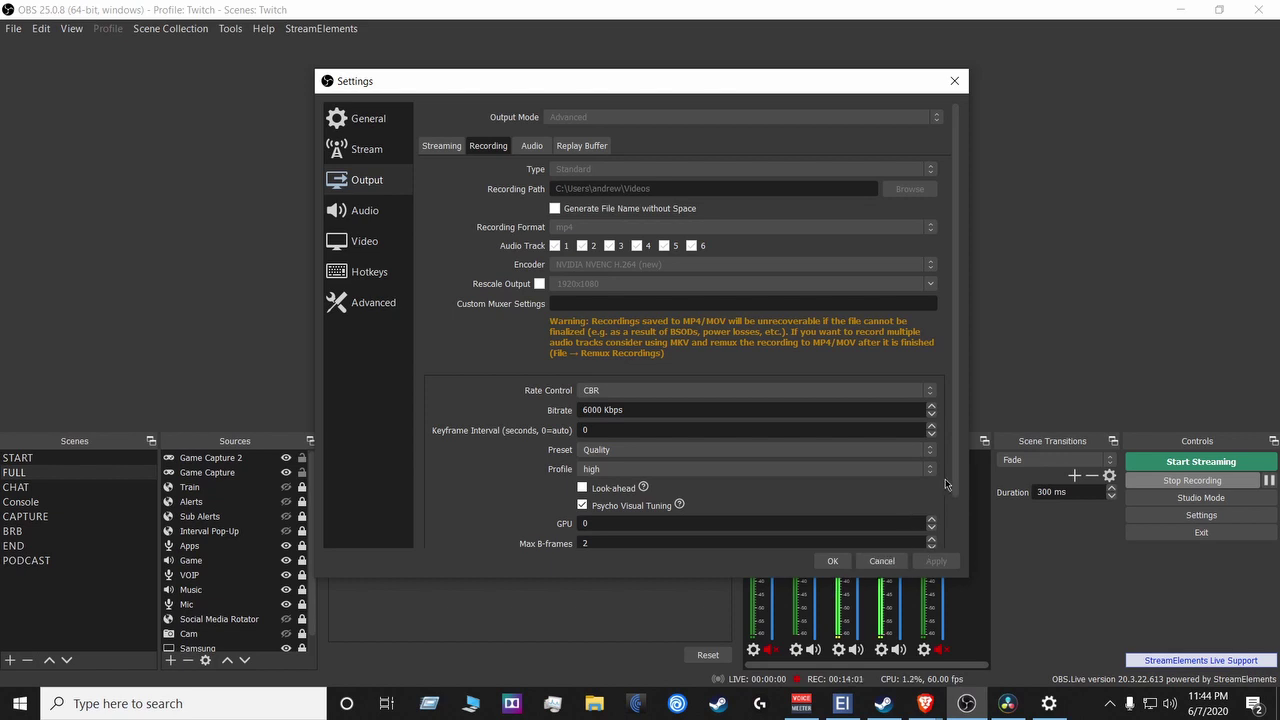
{"action": "left_click_drag", "start_coordinate": [958, 485], "coordinate": [957, 521]}
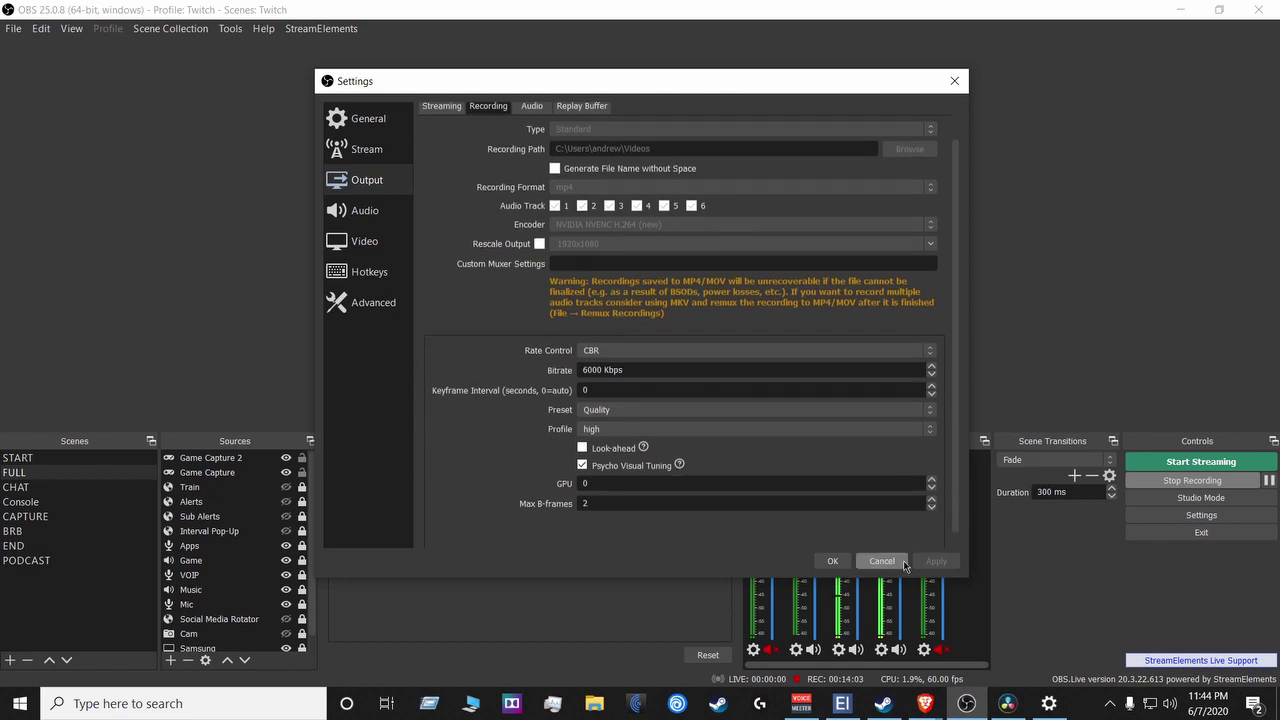
- Close the settings without changes and review the sources' track assignments, including VOIP's track 4, in Advanced Audio Properties
{"action": "left_click", "coordinate": [882, 561]}
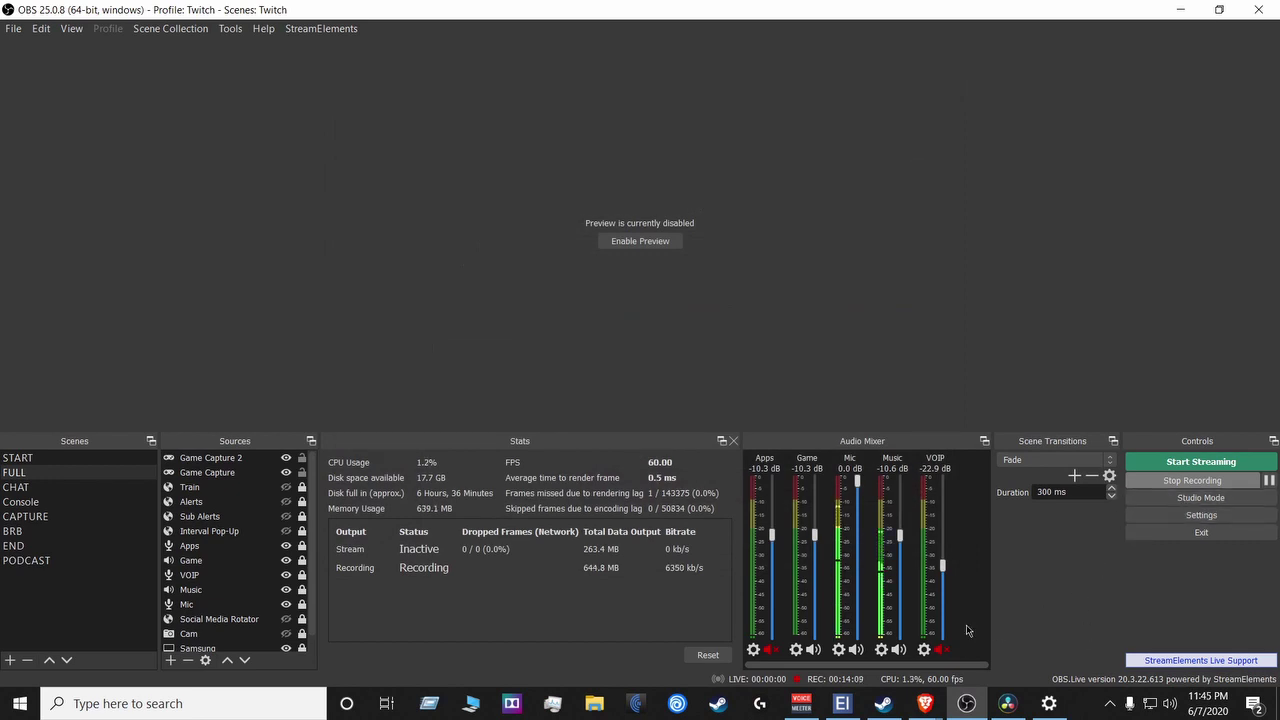
{"action": "right_click", "coordinate": [986, 581]}
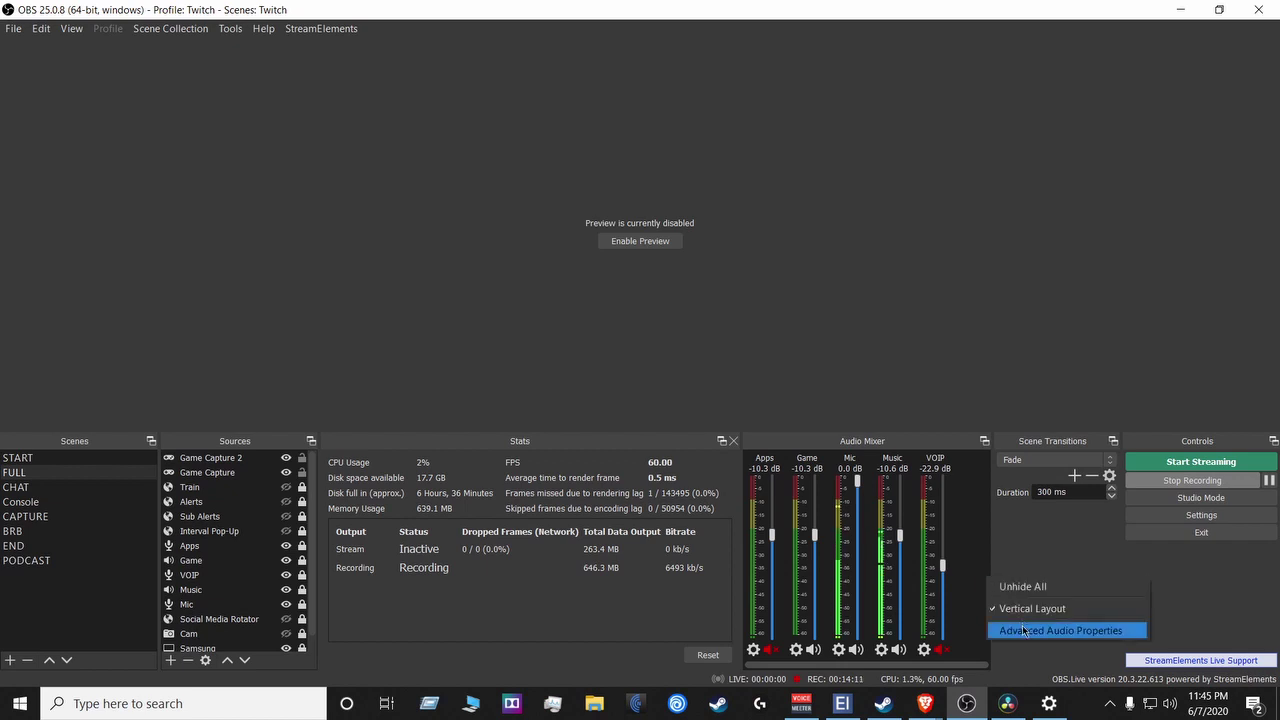
{"action": "left_click", "coordinate": [1030, 628]}
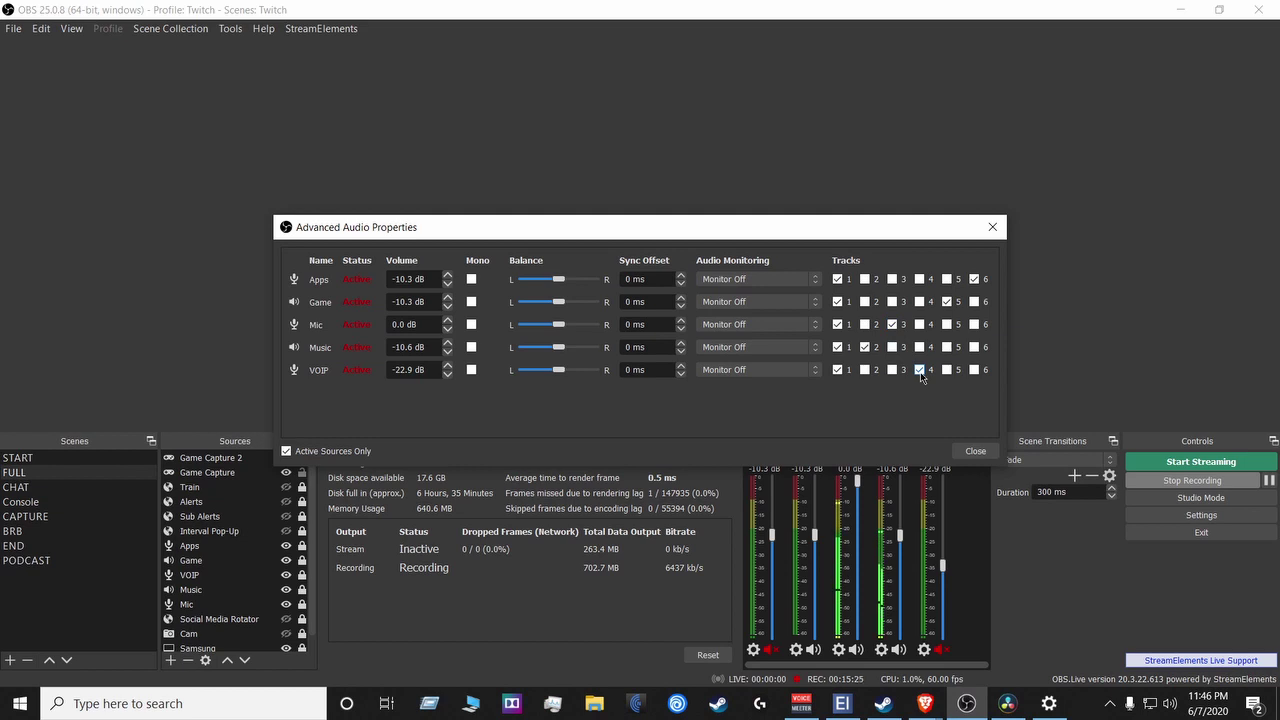
{"action": "left_click", "coordinate": [919, 369]}
{"action": "left_click", "coordinate": [980, 453]}
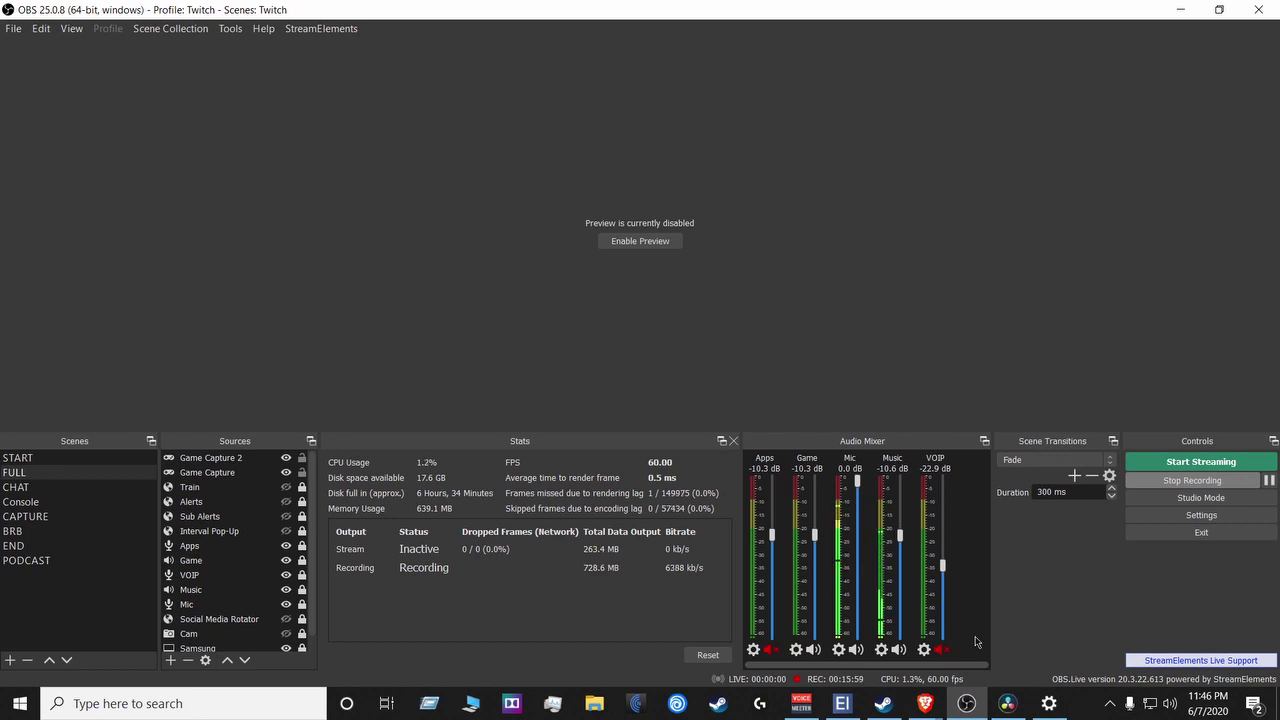
- Switch to DaVinci Resolve, examine the separate audio tracks of the recorded clip in Timeline 1, and minimize the window
{"action": "mouse_move", "coordinate": [1007, 703]}
{"action": "left_click", "coordinate": [1006, 705]}
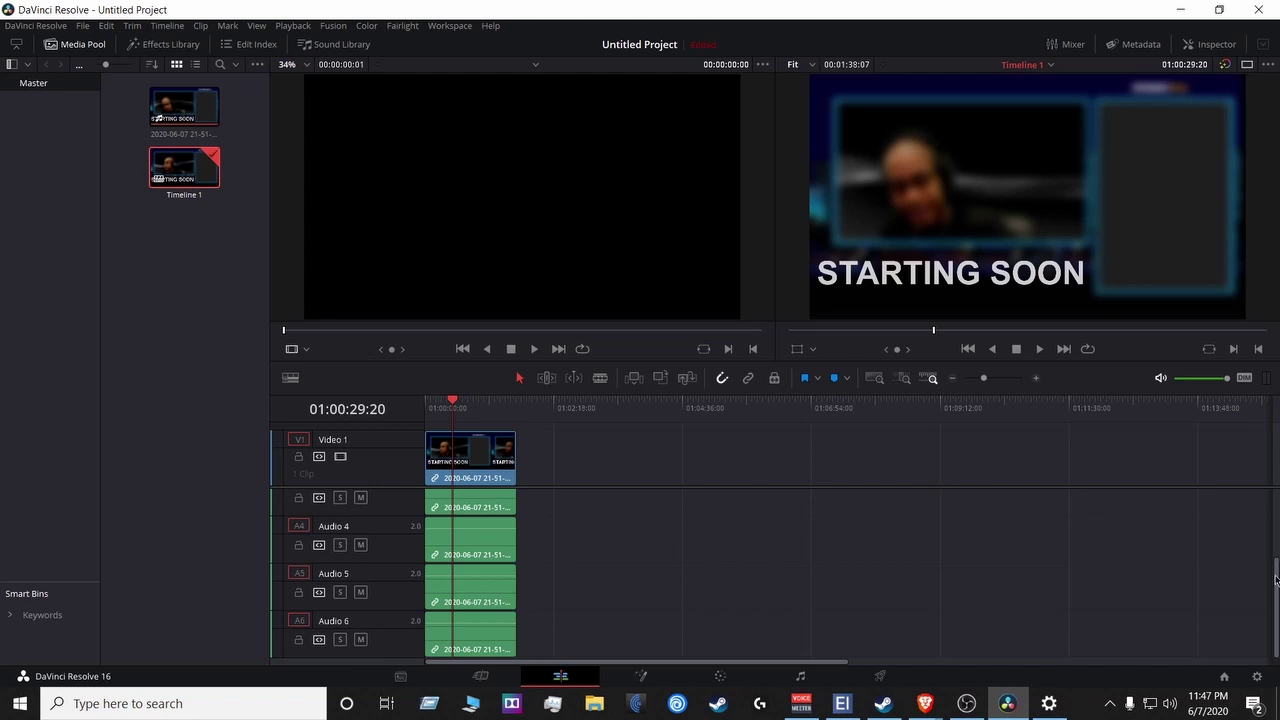
{"action": "left_click_drag", "start_coordinate": [1276, 578], "coordinate": [1274, 481]}
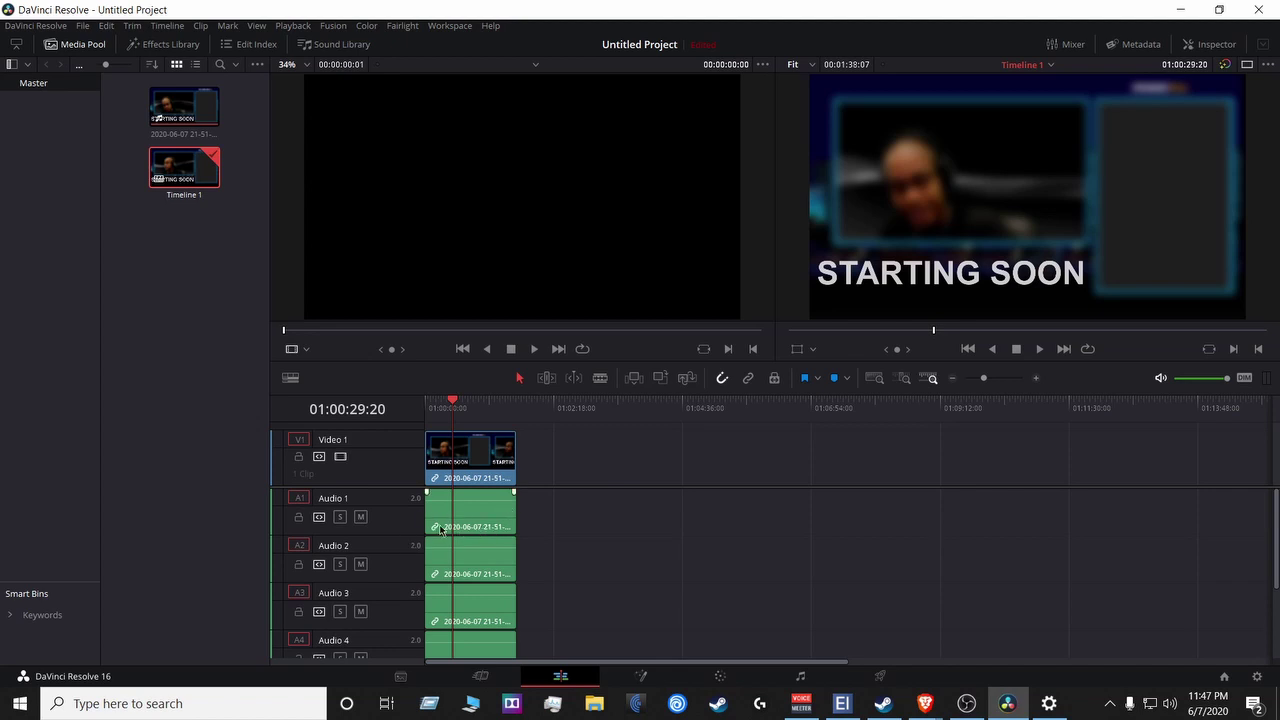
{"action": "scroll", "coordinate": [472, 522], "scroll_direction": "down", "scroll_amount": 3}
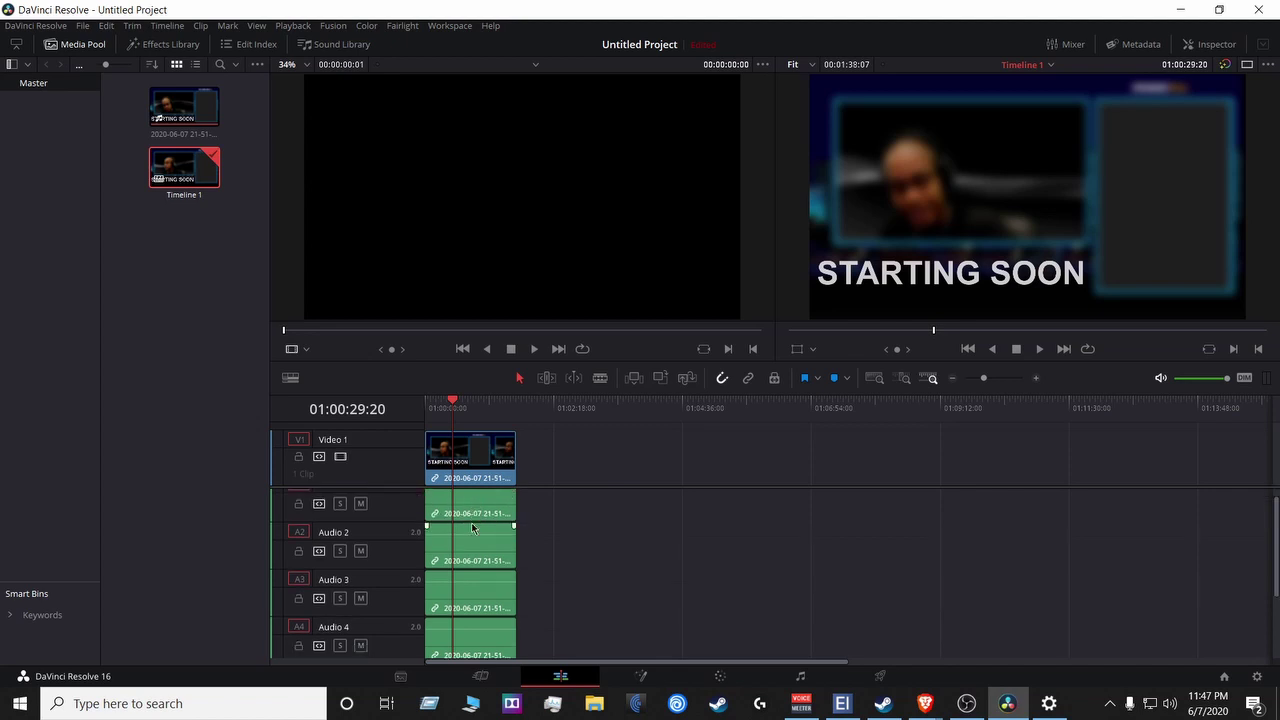
{"action": "scroll", "coordinate": [471, 522], "scroll_direction": "down", "scroll_amount": 2}
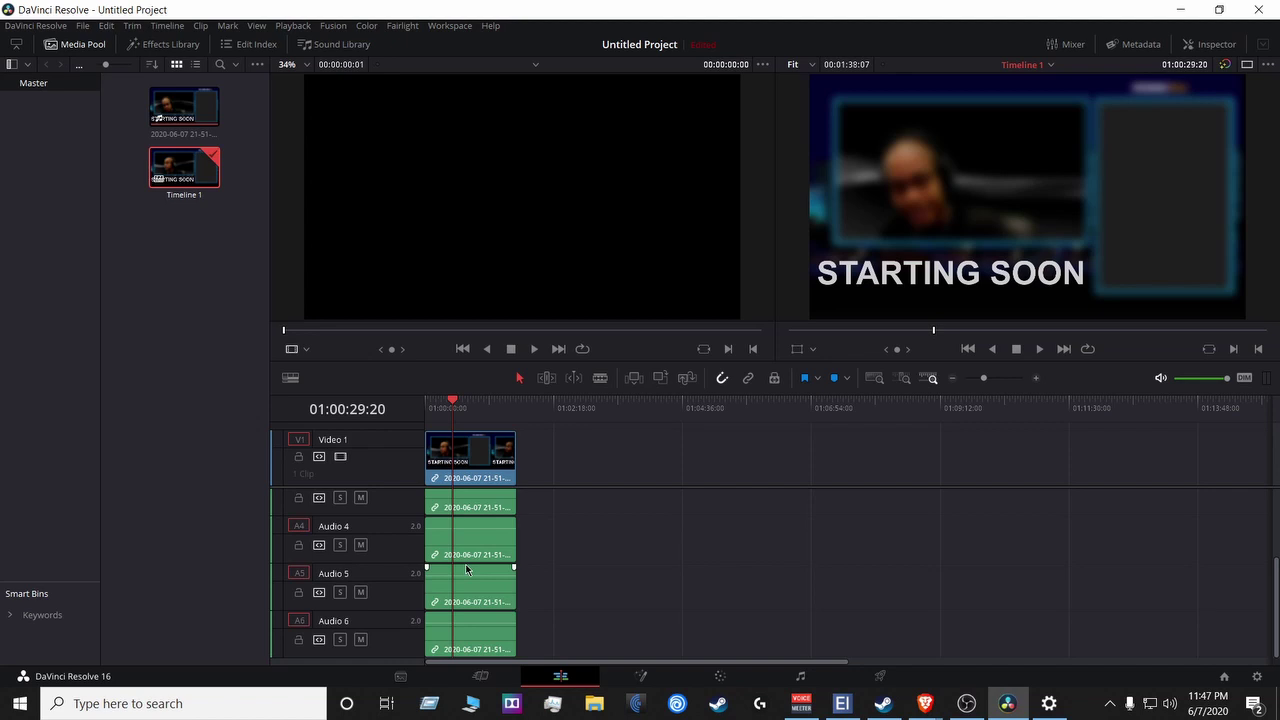
{"action": "scroll", "coordinate": [466, 569], "scroll_direction": "up", "scroll_amount": 1}
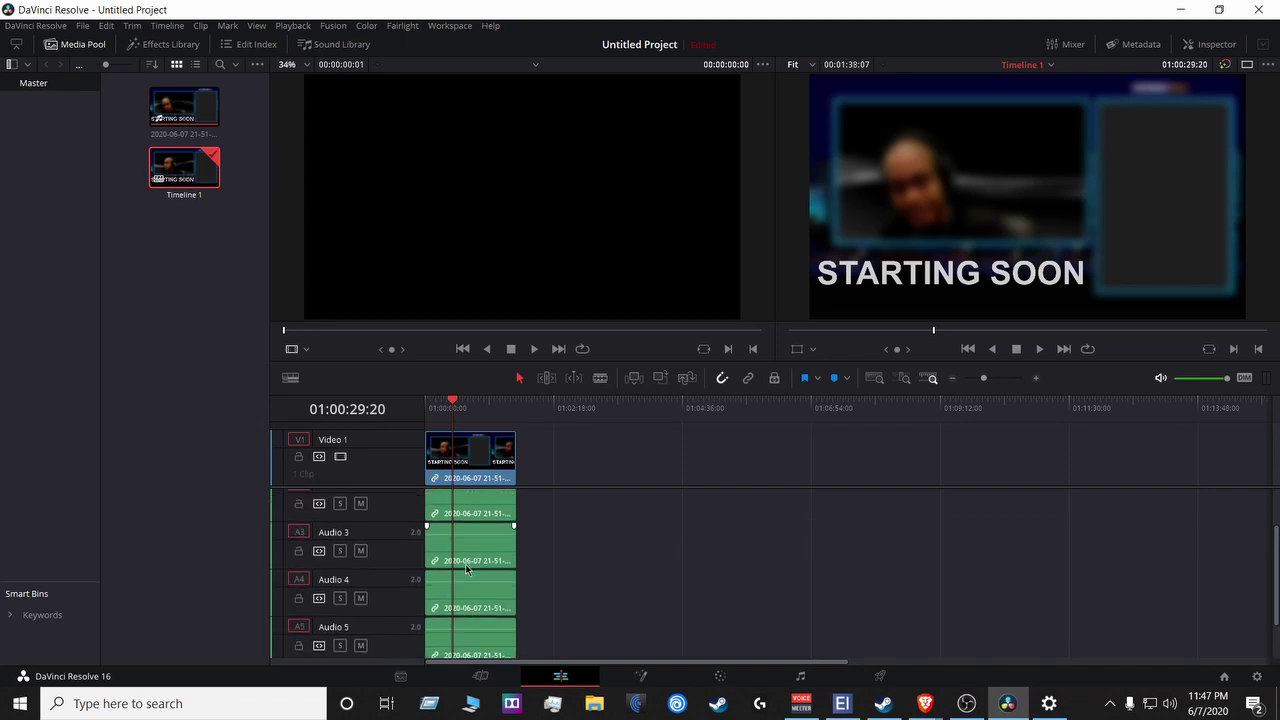
{"action": "left_click", "coordinate": [1183, 11]}
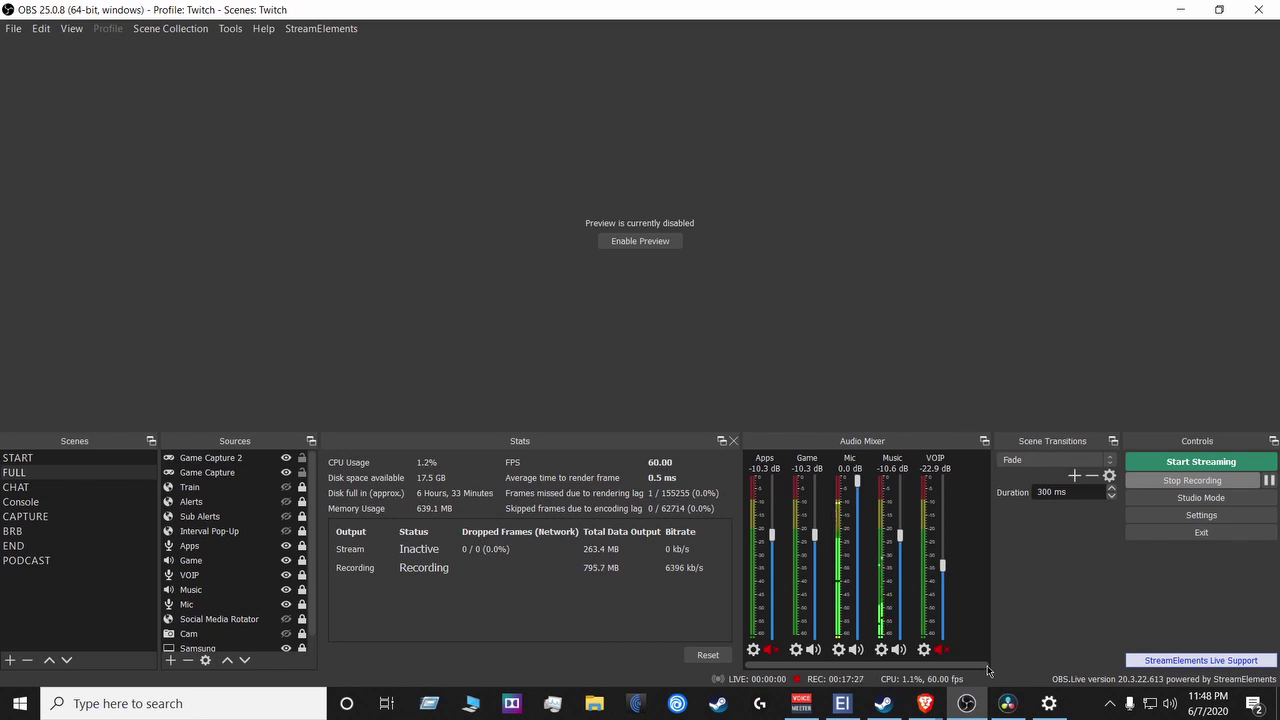
- Minimize OBS, bring up Voicemeeter Banana, search Windows for "voi" and open the Voicemeeter Banana file location
{"action": "left_click", "coordinate": [1181, 10]}
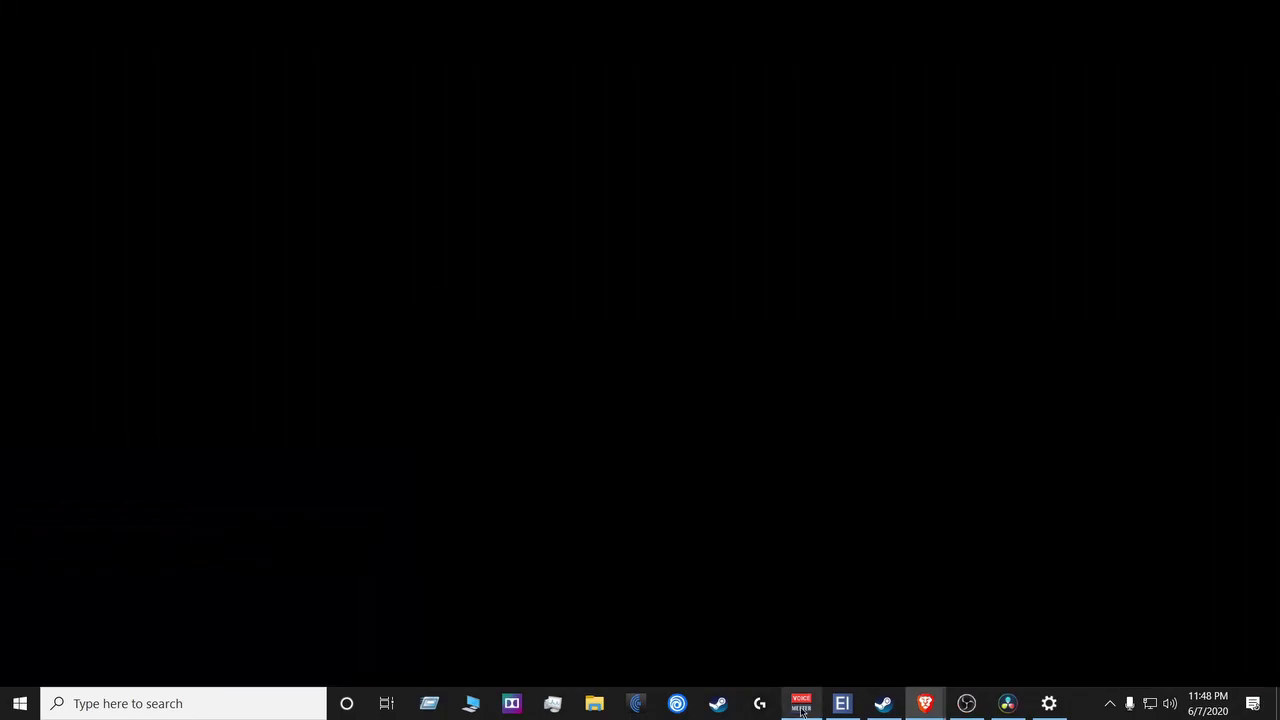
{"action": "left_click", "coordinate": [803, 705]}
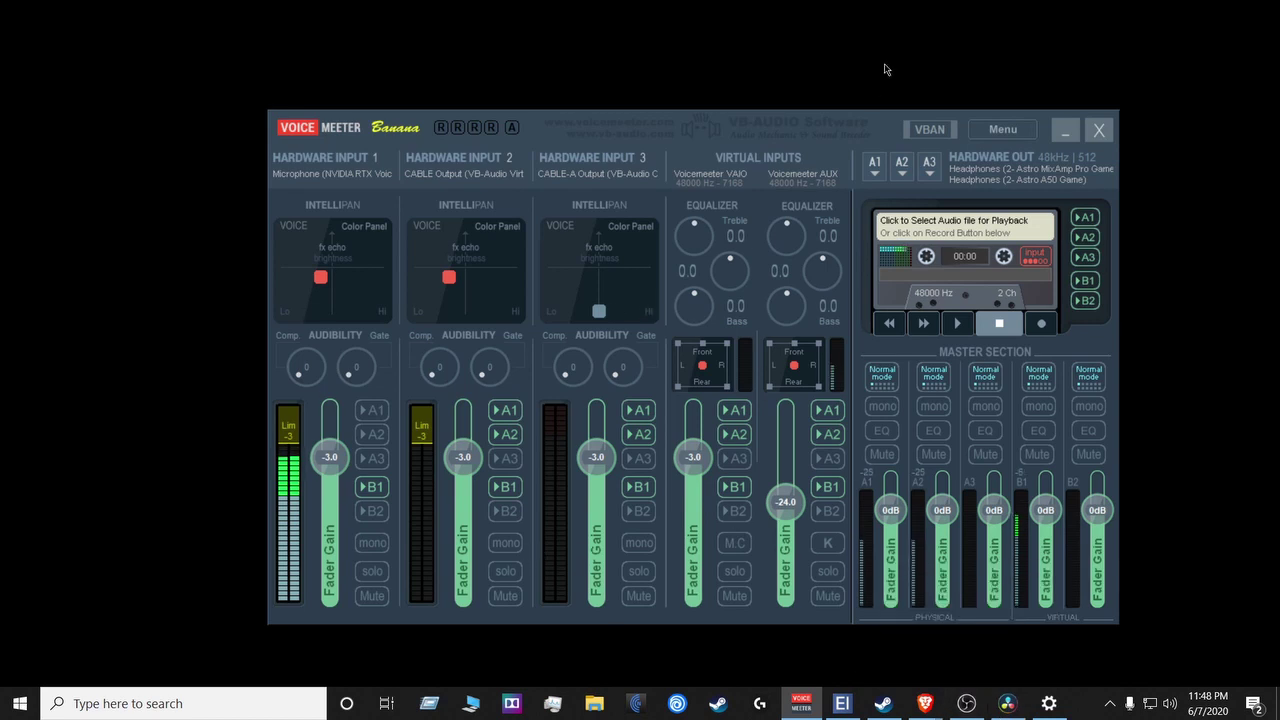
{"action": "left_click", "coordinate": [261, 712]}
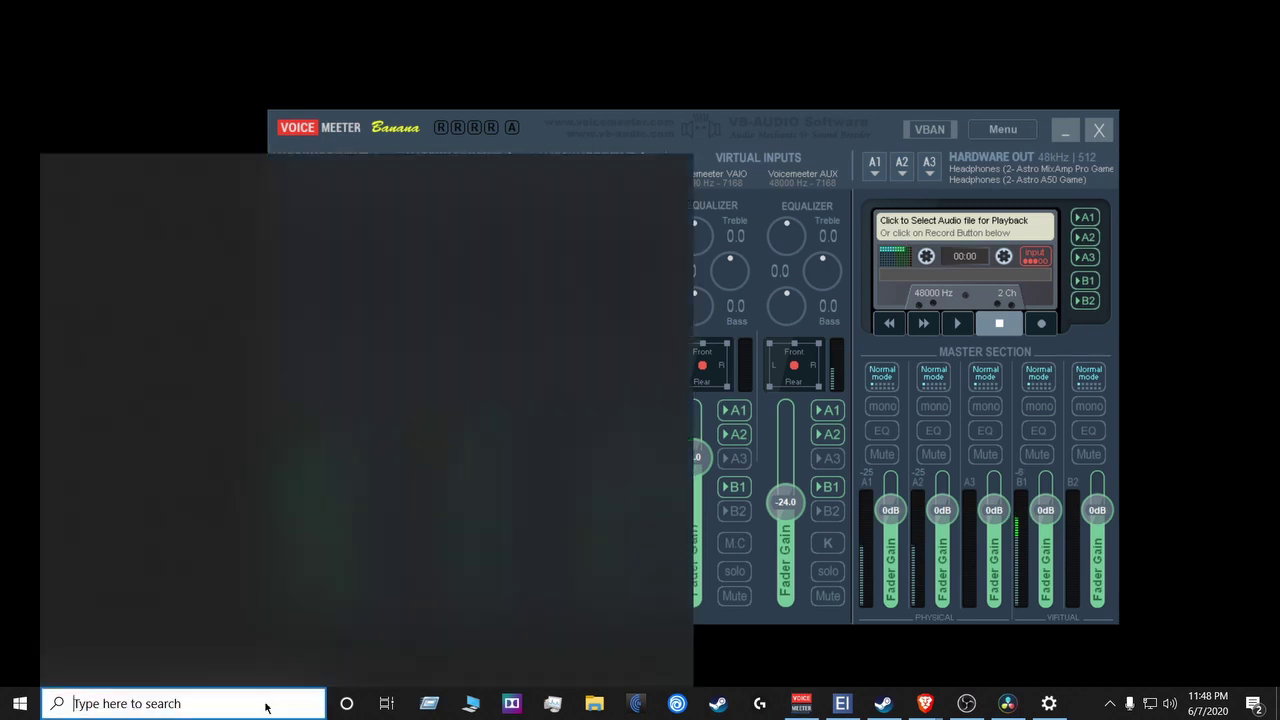
{"action": "type", "text": "voi"}
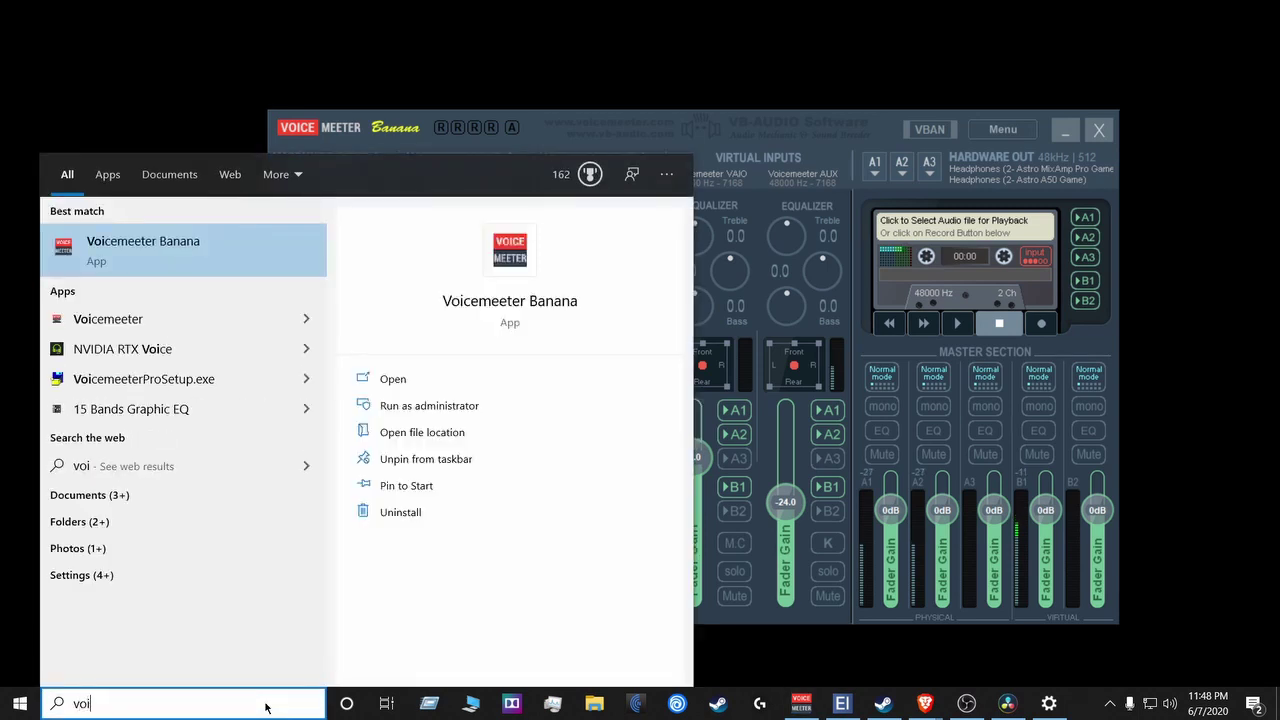
{"action": "left_click", "coordinate": [460, 432]}
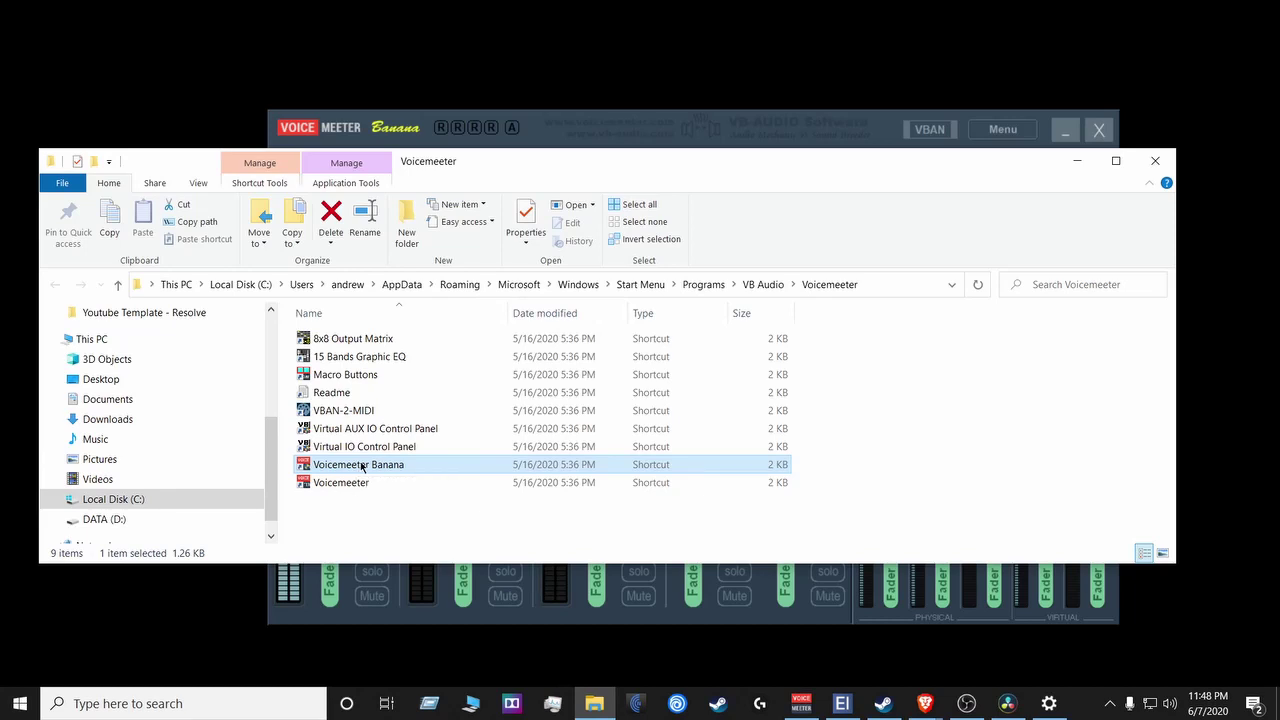
- Check the run-as-administrator option in the Voicemeeter Banana shortcut's compatibility properties, cancel the dialog and close the folder
{"action": "right_click", "coordinate": [360, 464]}
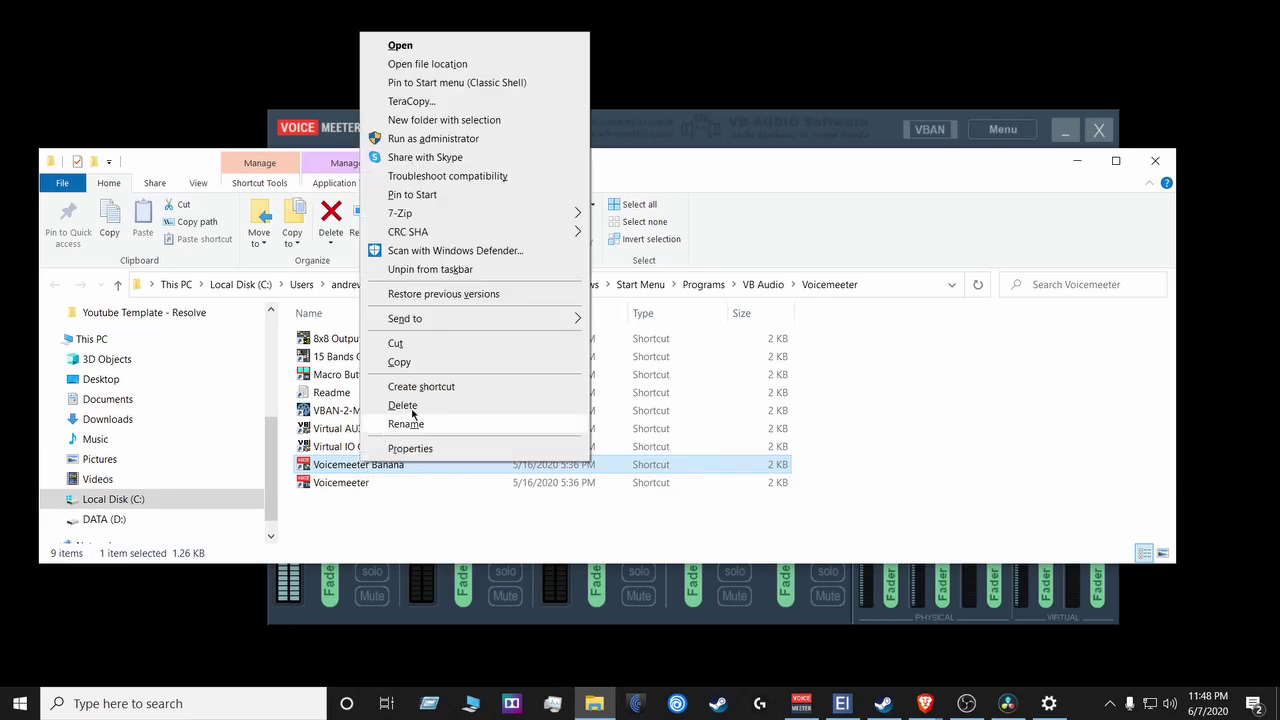
{"action": "left_click", "coordinate": [432, 450]}
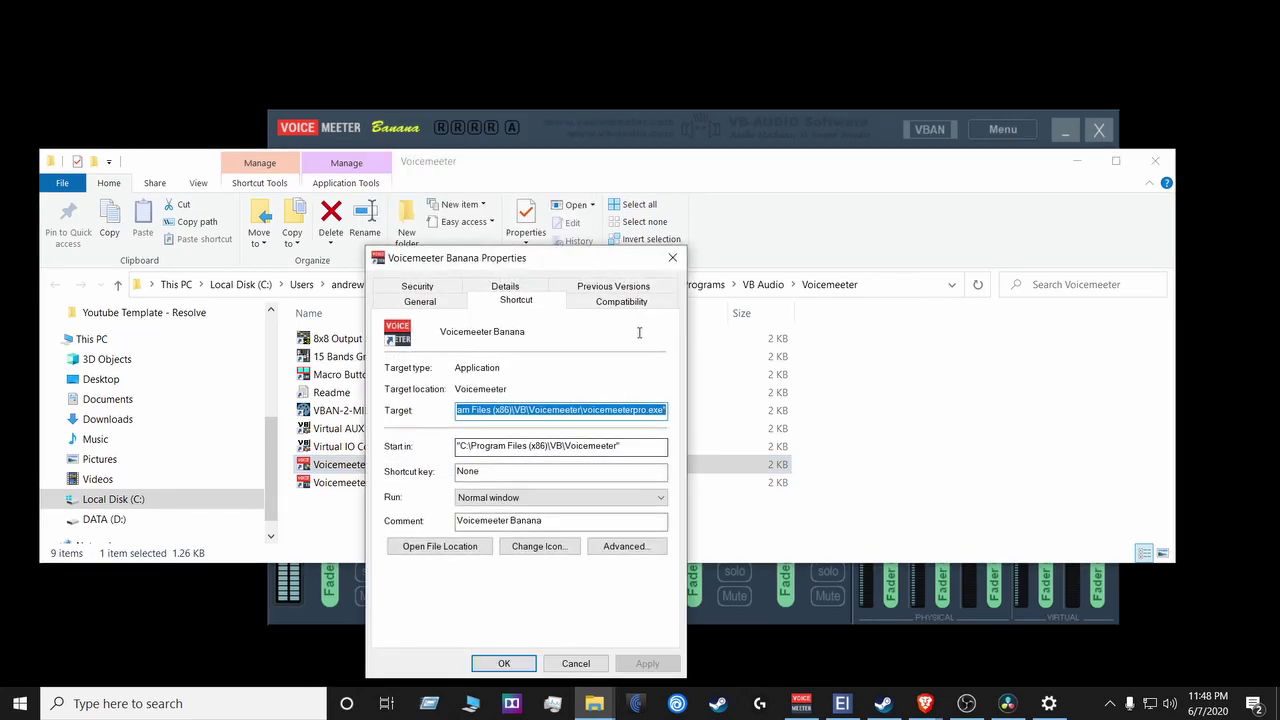
{"action": "left_click", "coordinate": [604, 302]}
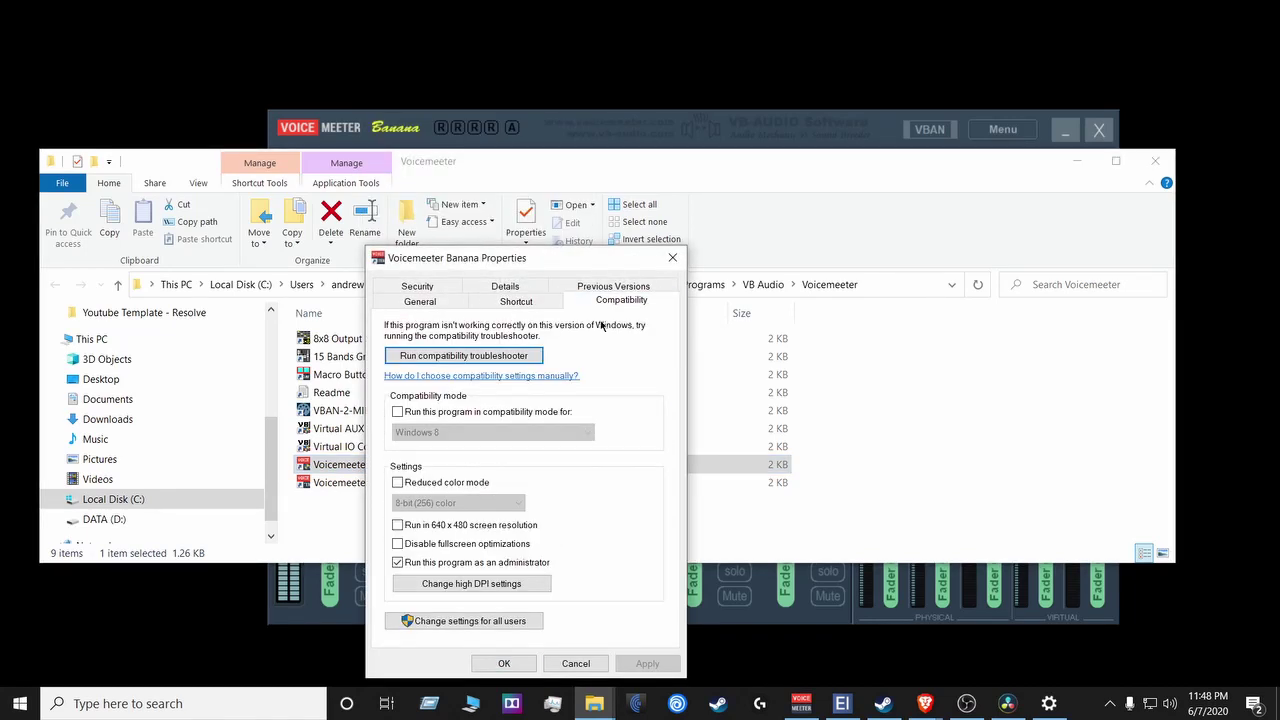
{"action": "left_click", "coordinate": [596, 663]}
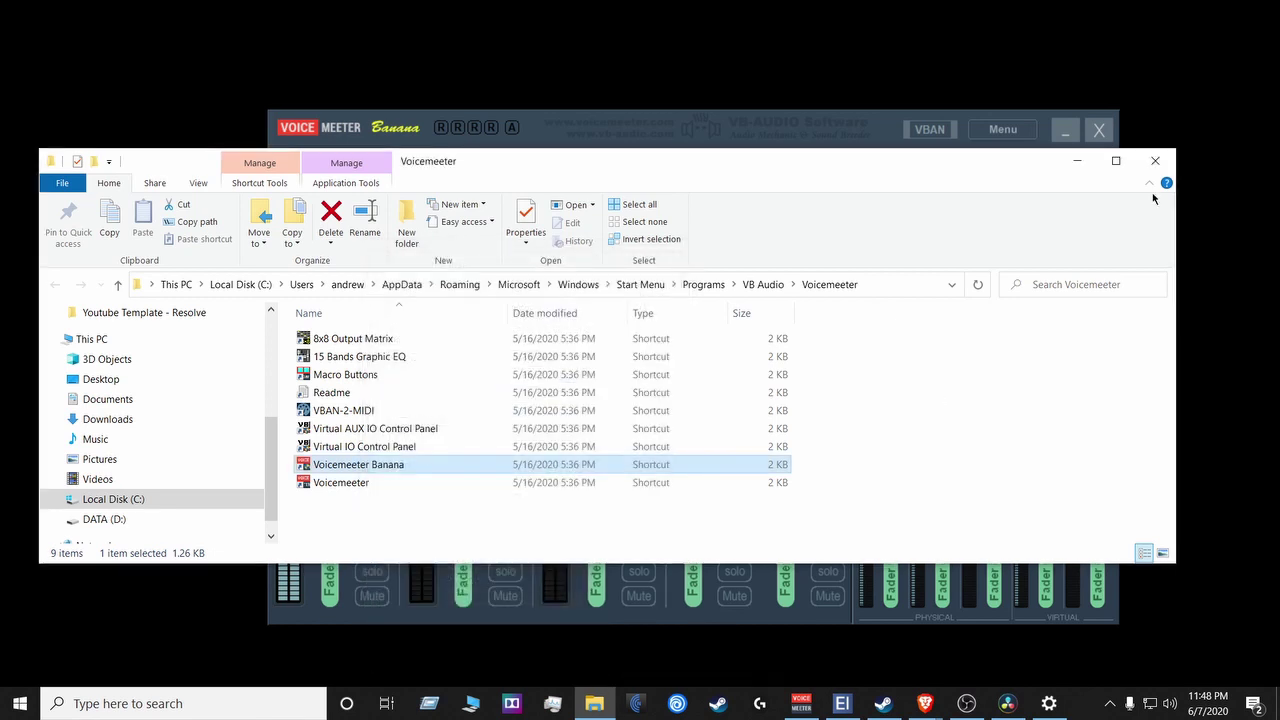
{"action": "left_click", "coordinate": [1155, 161]}
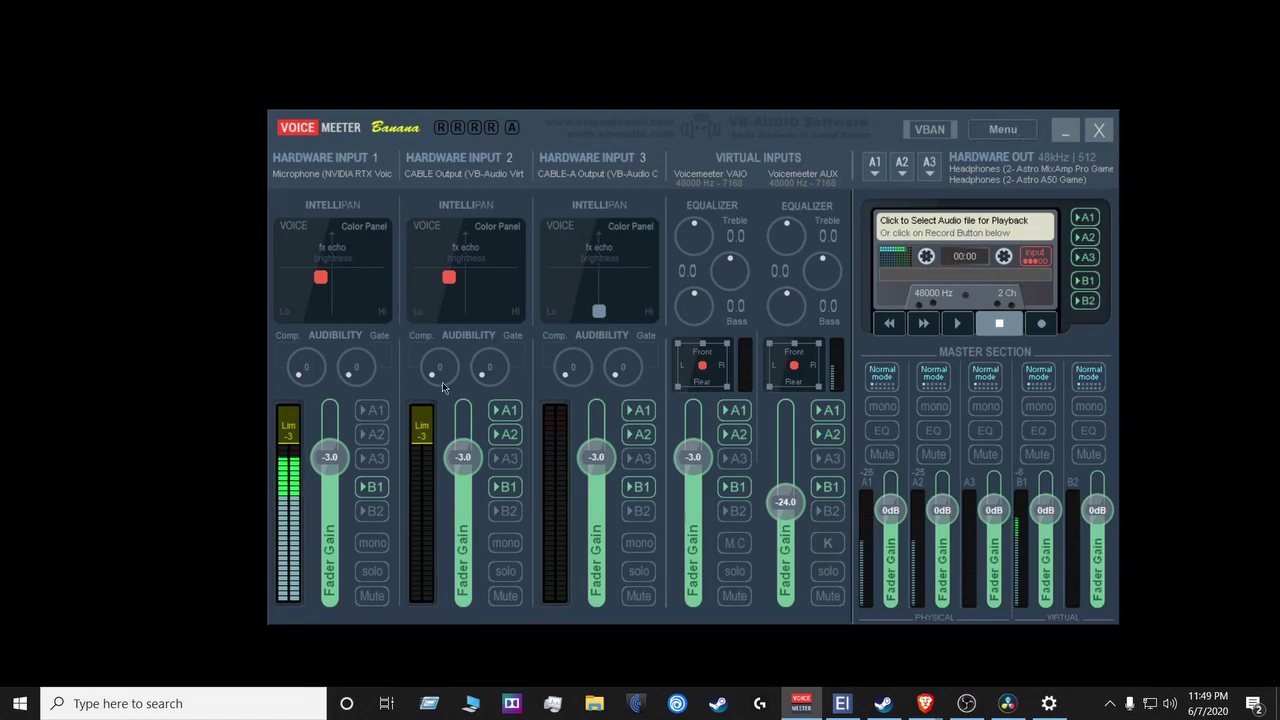
- Examine the device sample rates and buffering values in Voicemeeter Banana's System Settings / Options, and close the window
{"action": "left_click", "coordinate": [977, 137]}
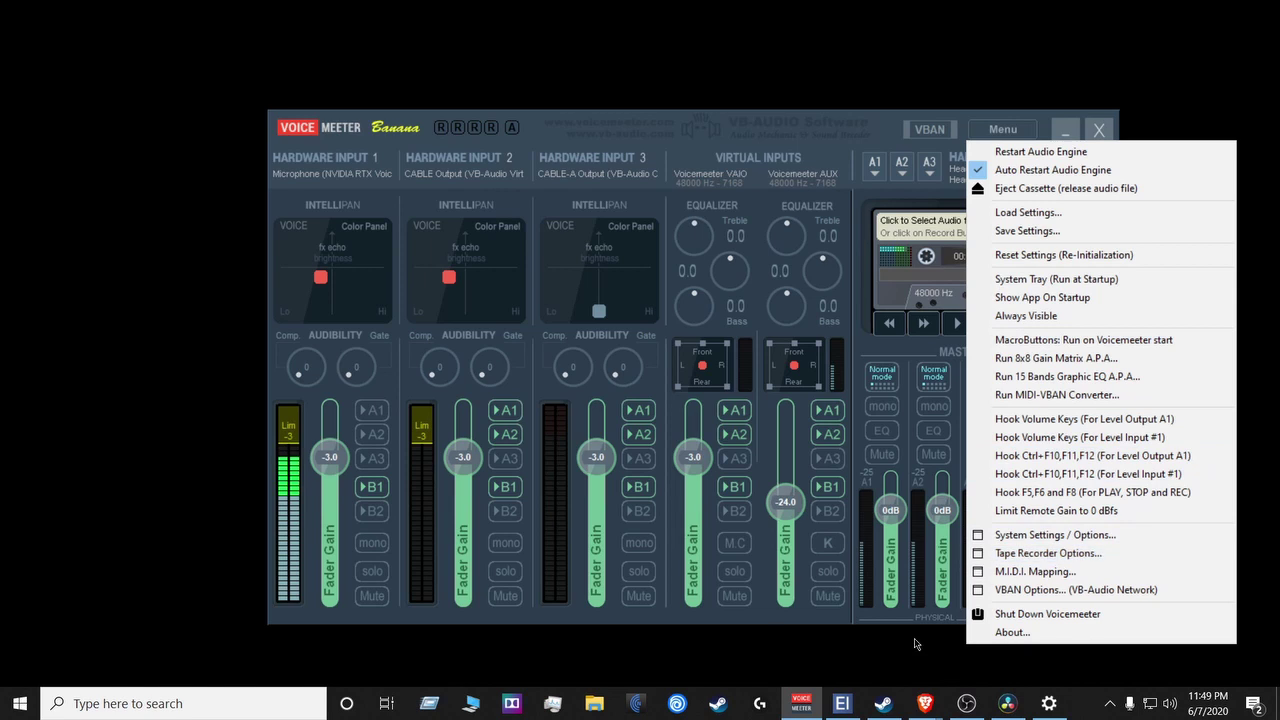
{"action": "left_click", "coordinate": [1068, 541]}
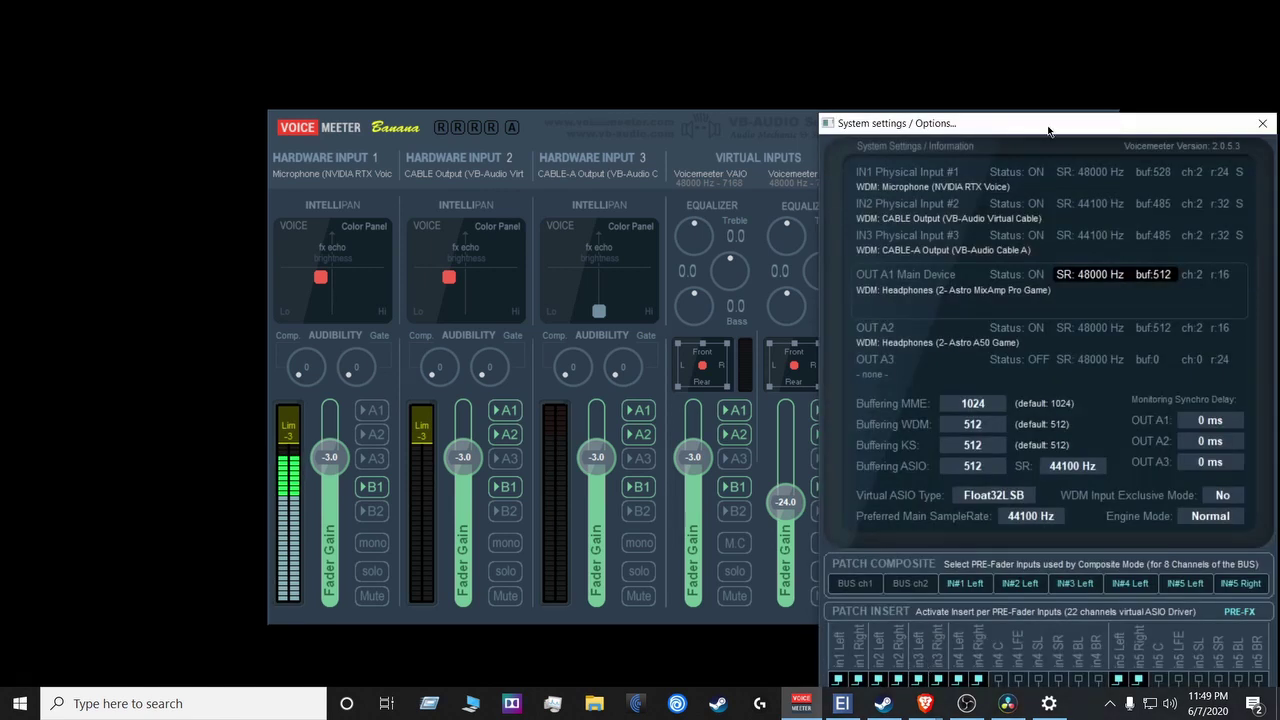
{"action": "left_click_drag", "start_coordinate": [1050, 130], "coordinate": [975, 73]}
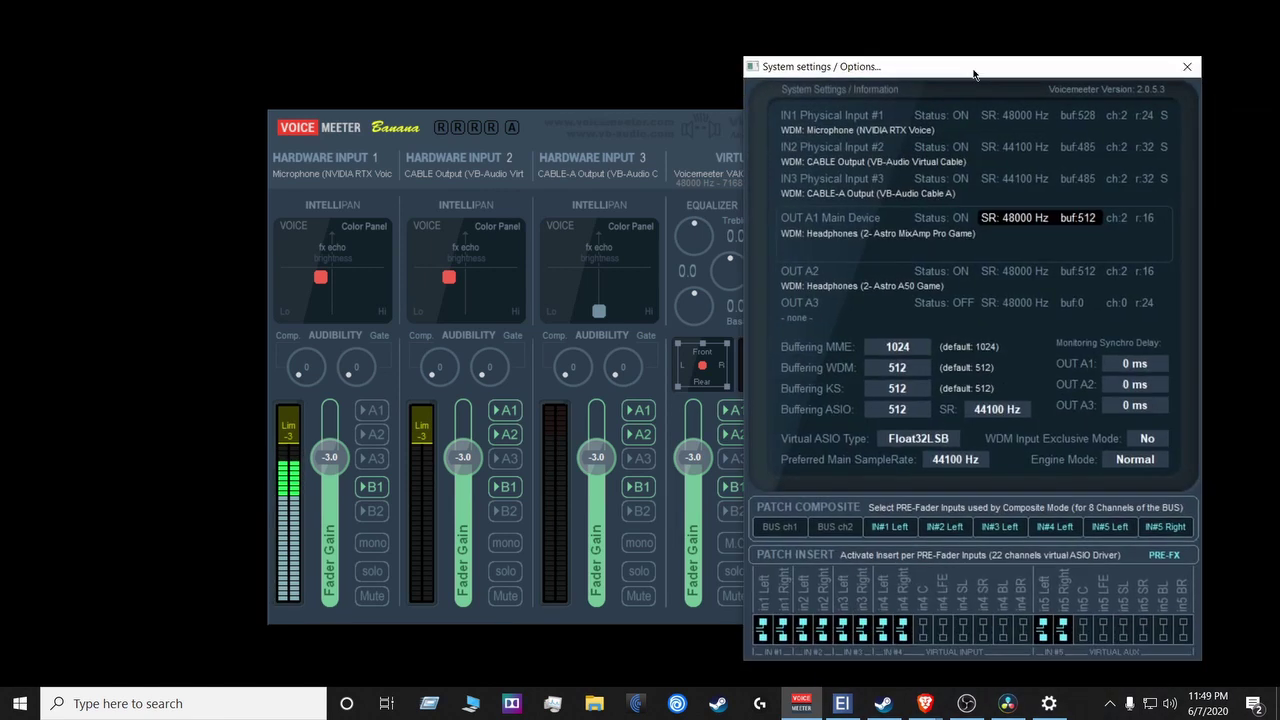
{"action": "left_click", "coordinate": [1187, 67]}
- Switch to OBS and review the Music source's track 1 and track 2 assignments in Advanced Audio Properties, closing the window
{"action": "left_click", "coordinate": [975, 708]}
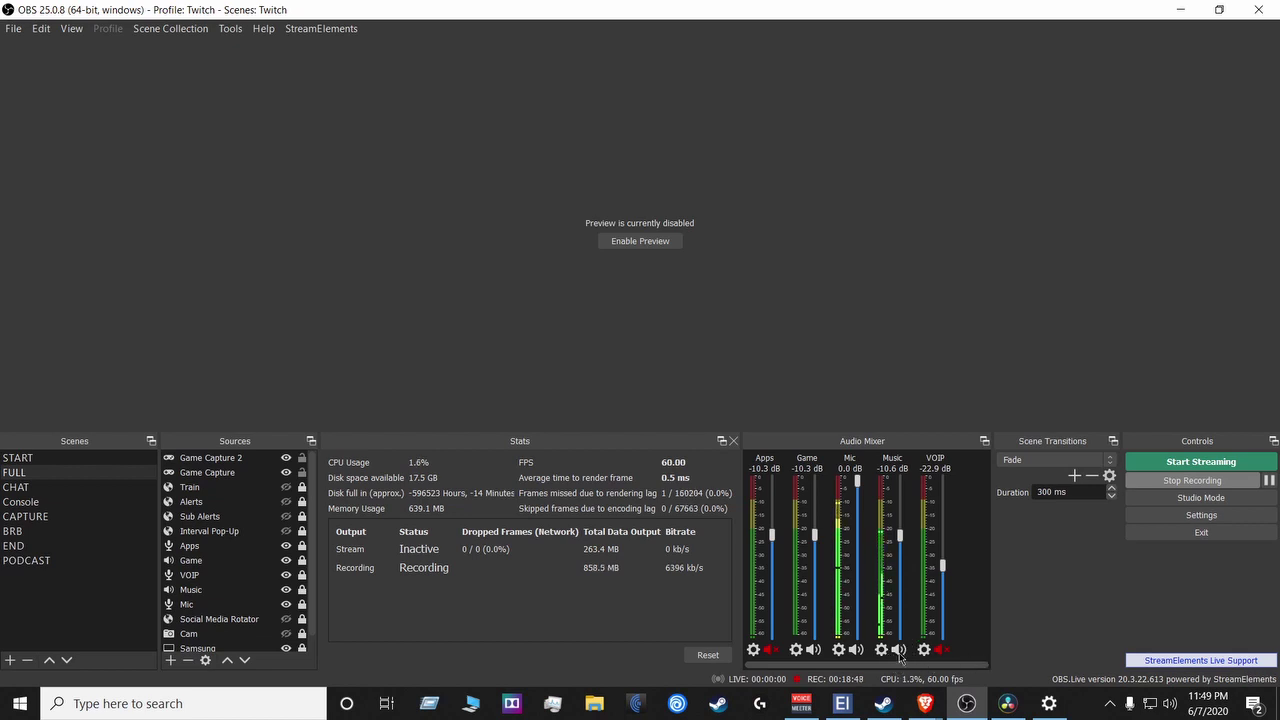
{"action": "right_click", "coordinate": [976, 538]}
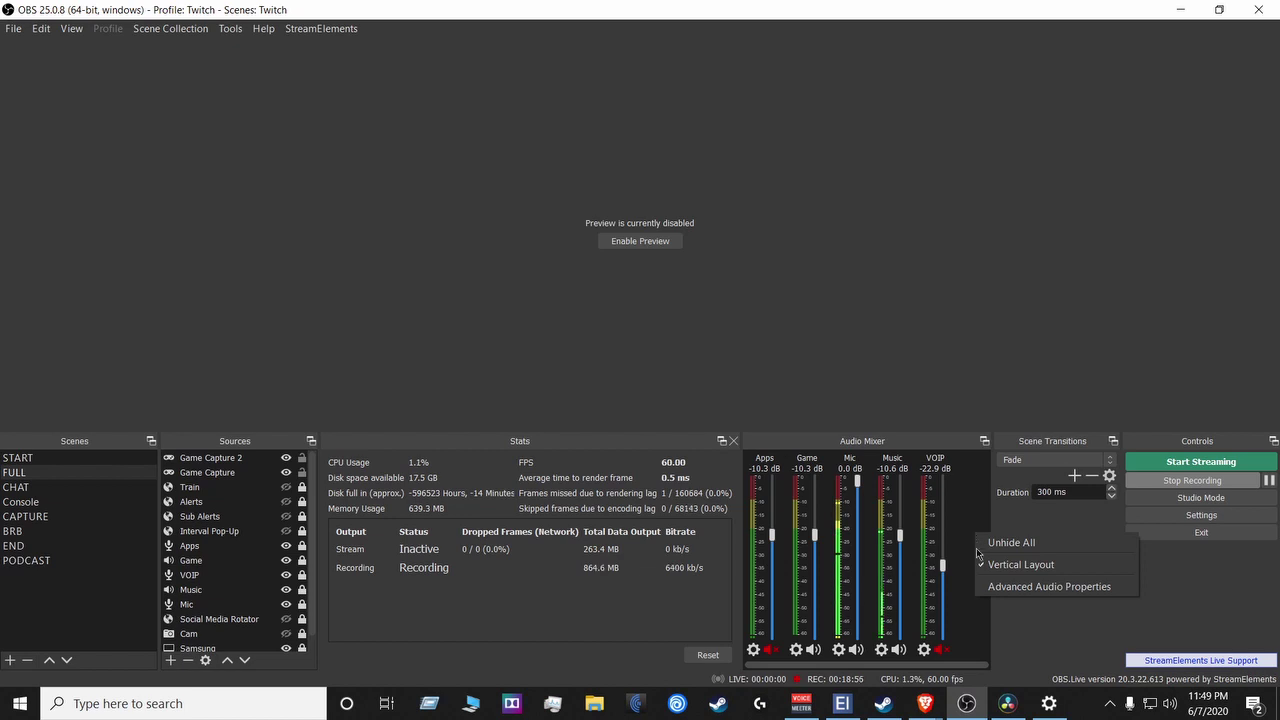
{"action": "left_click", "coordinate": [1005, 590]}
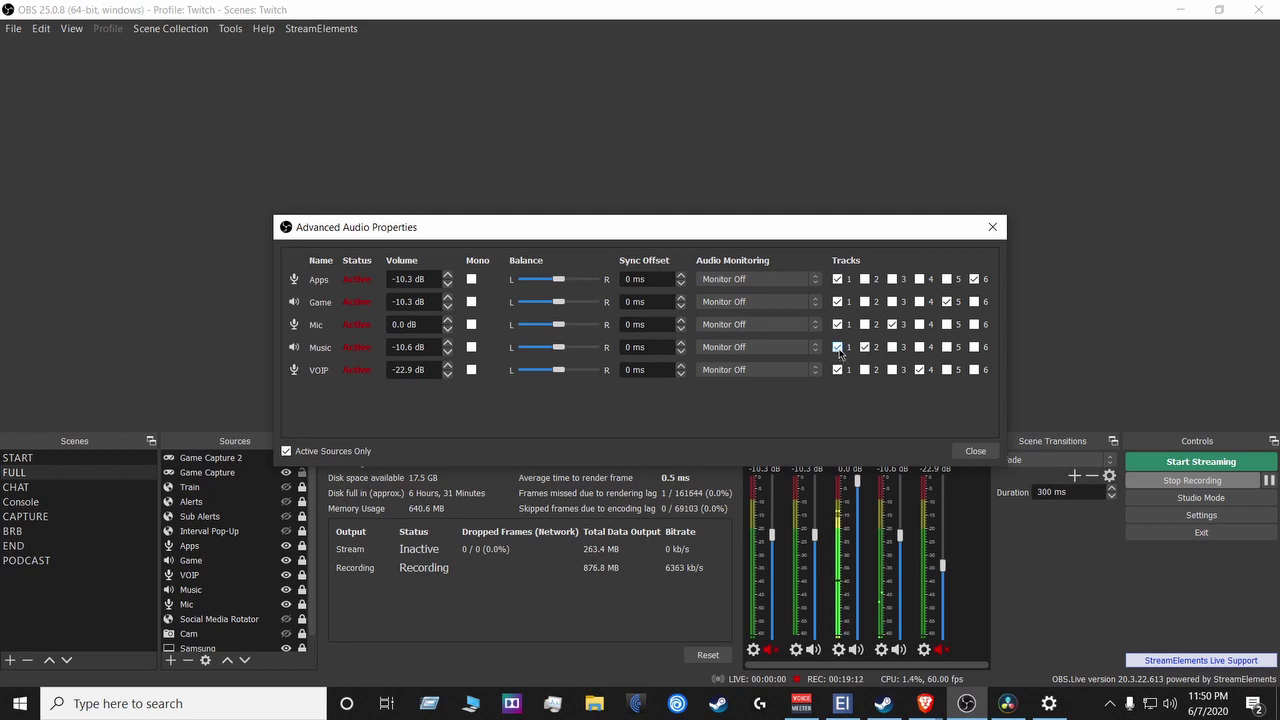
{"action": "left_click", "coordinate": [968, 452]}
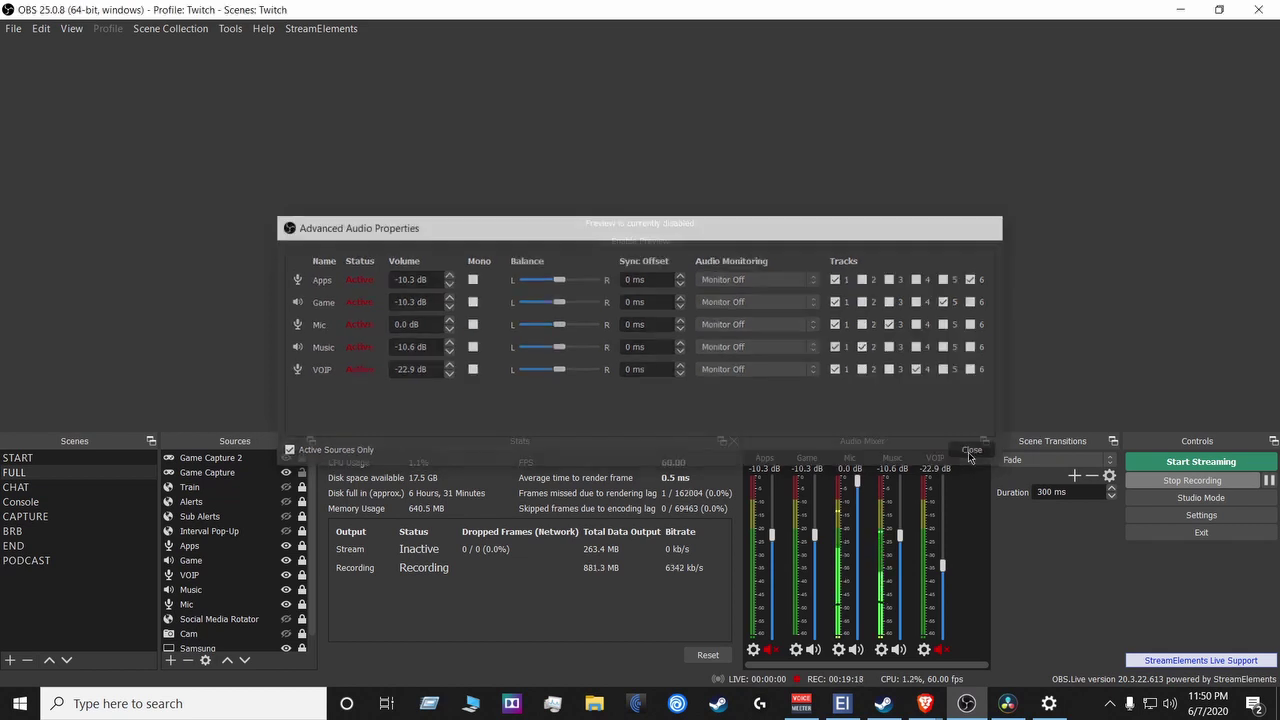
- Review the stream service and the recording output settings, including the enabled audio tracks
{"action": "left_click", "coordinate": [1138, 516]}
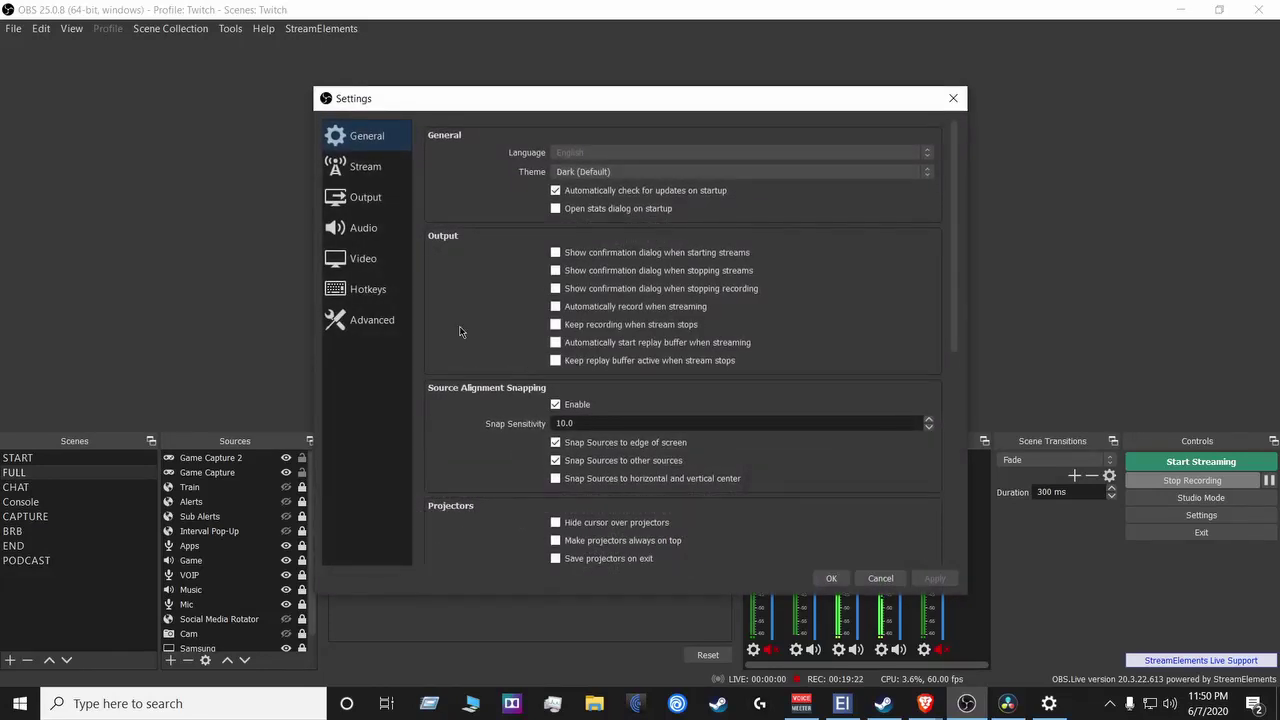
{"action": "left_click", "coordinate": [365, 168]}
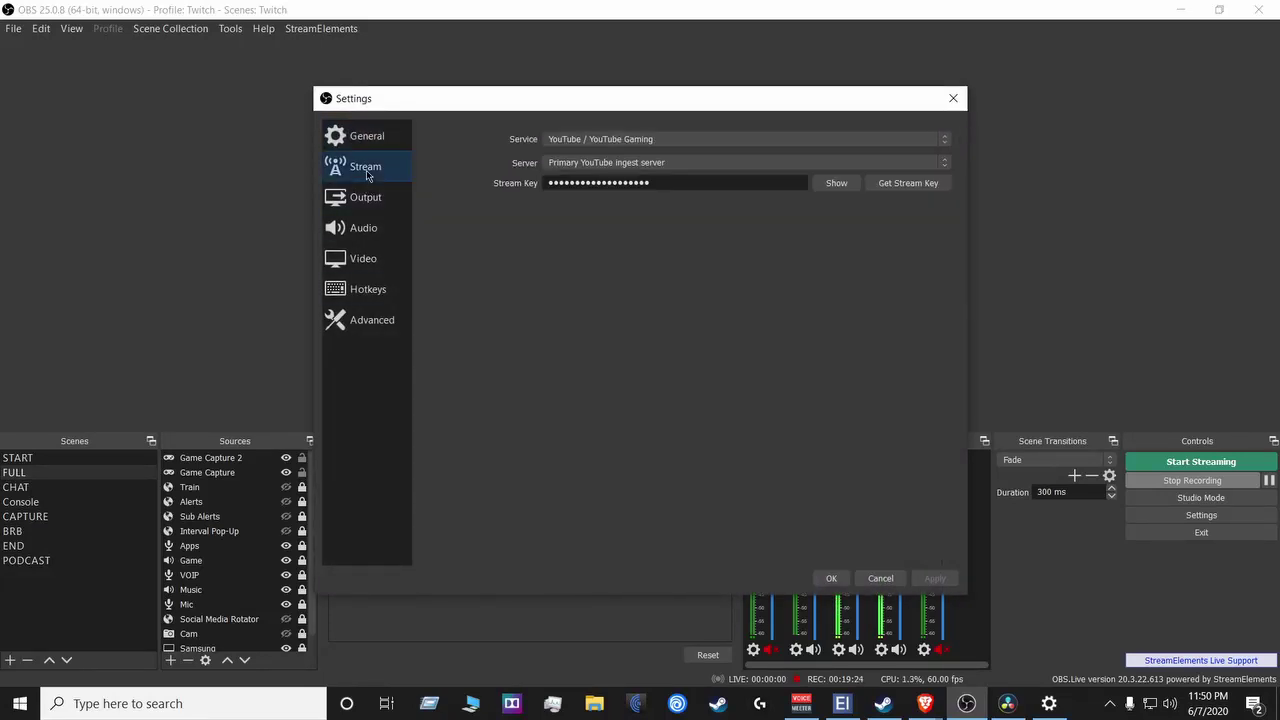
{"action": "left_click", "coordinate": [363, 203]}
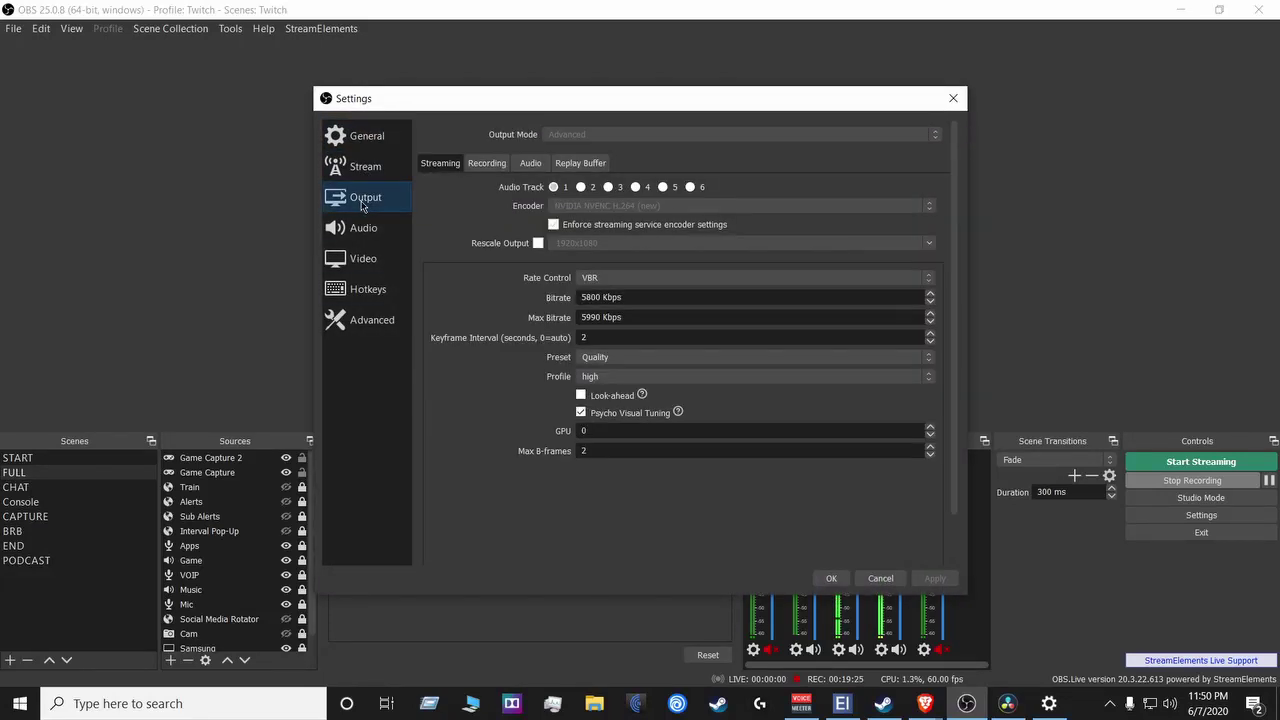
{"action": "left_click", "coordinate": [482, 164]}
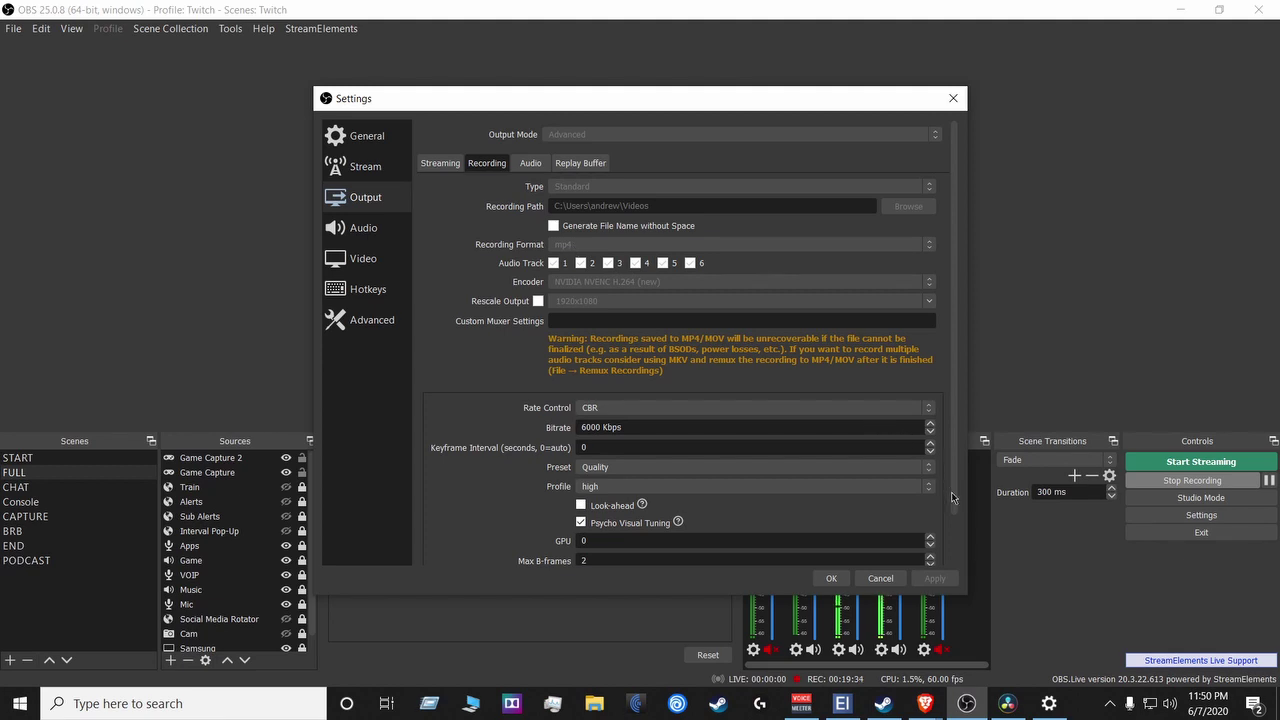
{"action": "mouse_move", "coordinate": [953, 497]}
{"action": "left_mouse_down"}
{"action": "mouse_move", "coordinate": [941, 553]}
{"action": "mouse_move", "coordinate": [938, 488]}
{"action": "left_mouse_up"}
- Check the stream service and the streaming output's audio track and bitrate settings, and close the settings without changes
{"action": "left_click", "coordinate": [365, 167]}
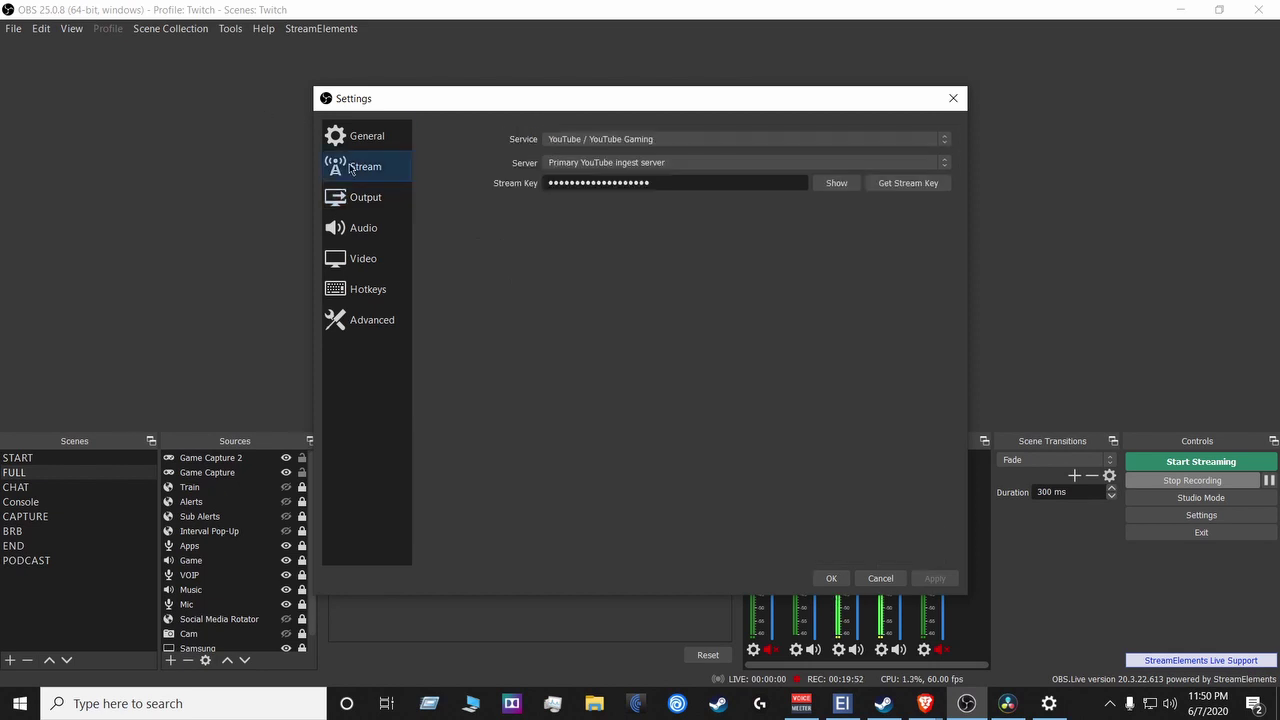
{"action": "left_click", "coordinate": [370, 199]}
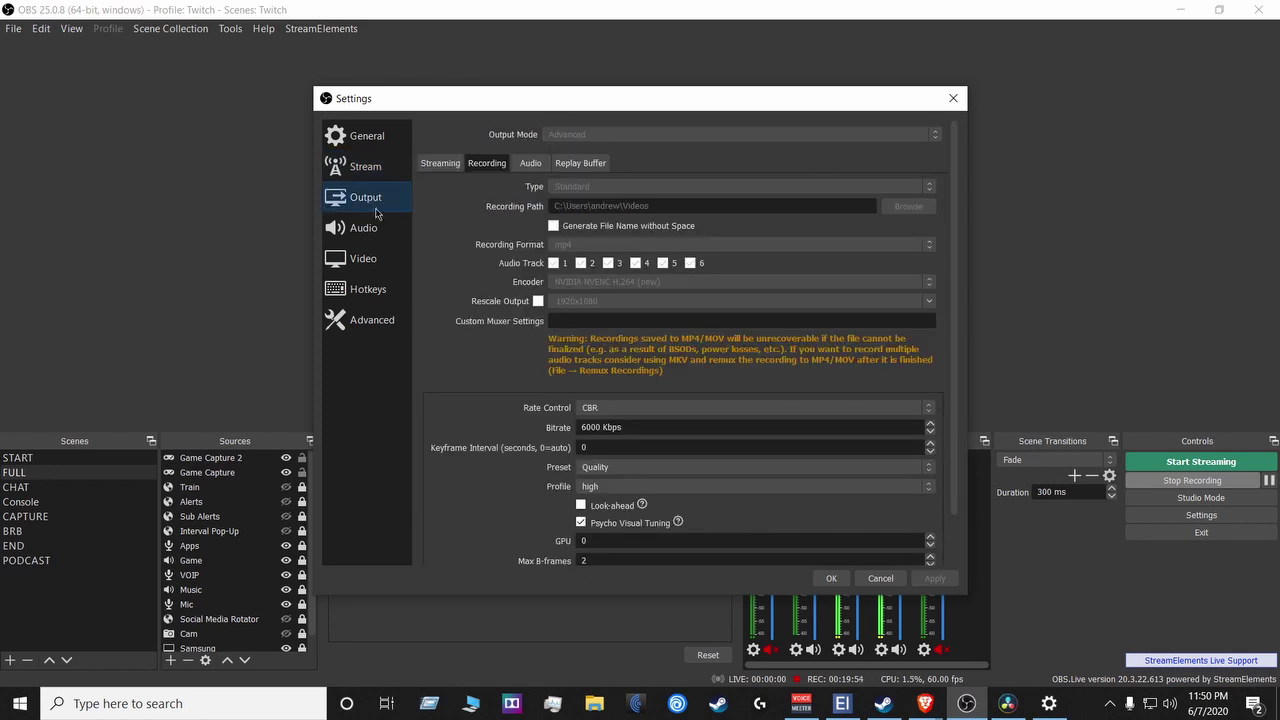
{"action": "left_click", "coordinate": [453, 166]}
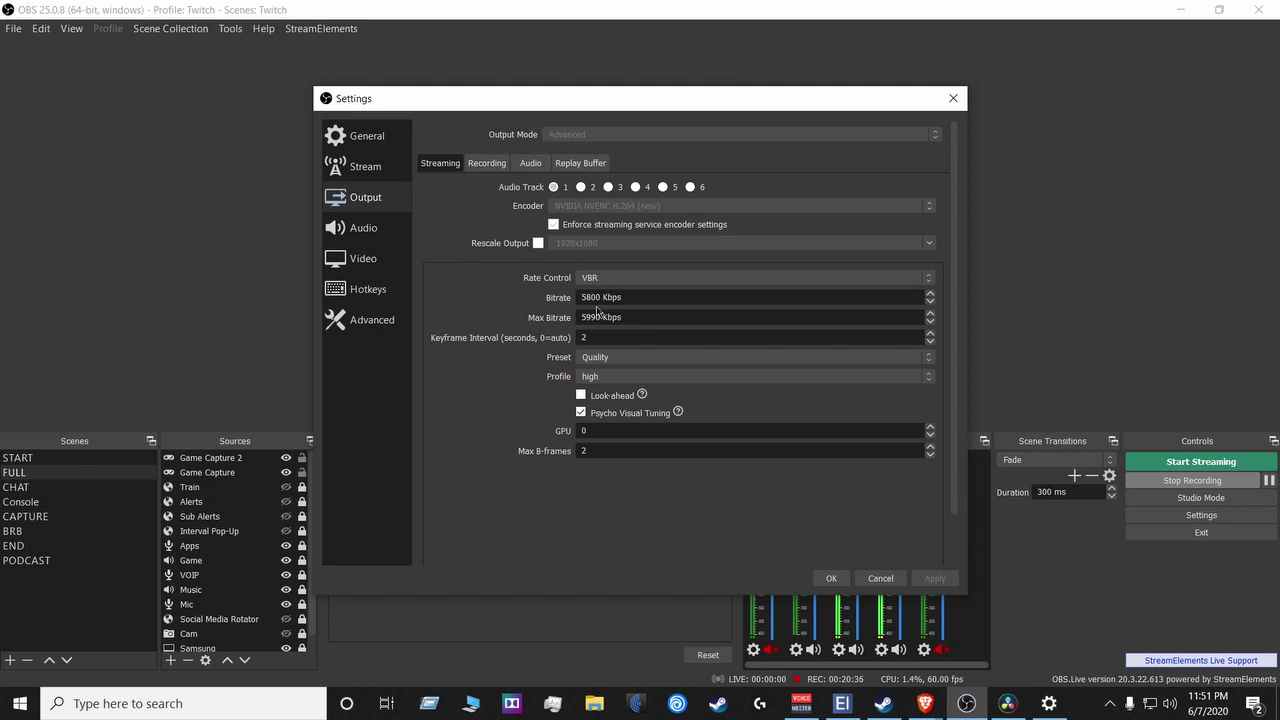
{"action": "left_click", "coordinate": [881, 579]}
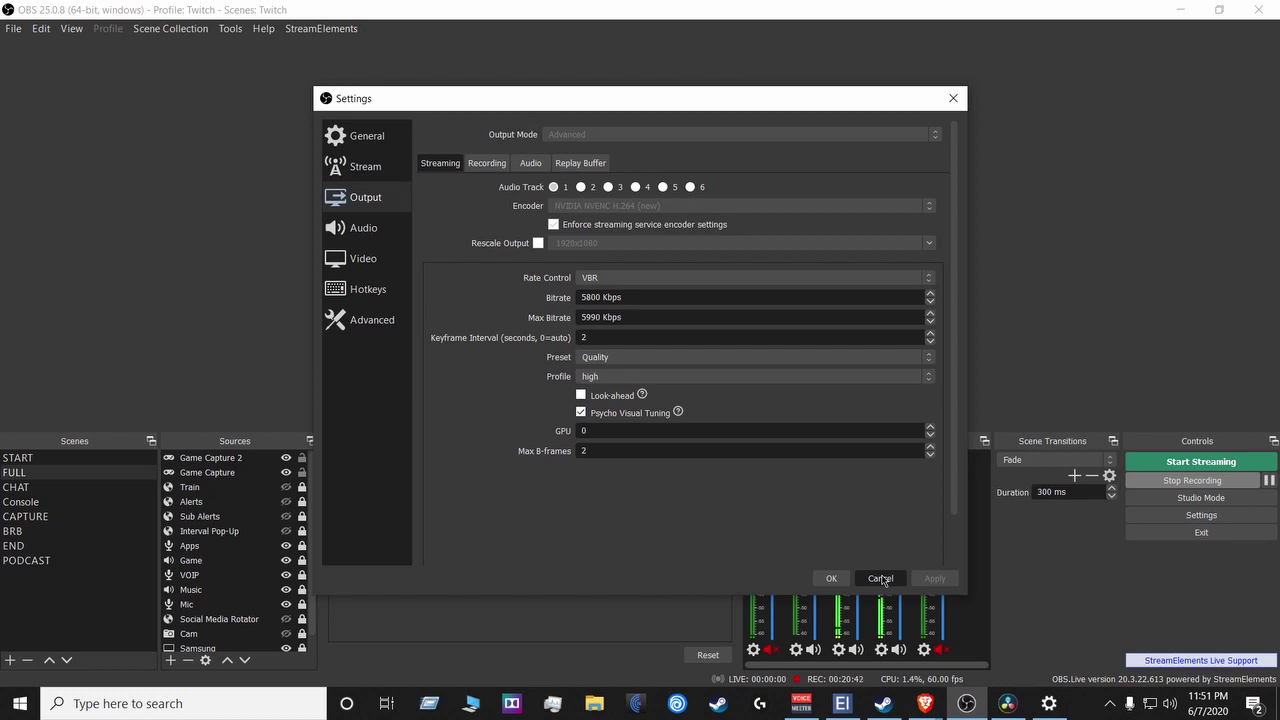
{"action": "left_click", "coordinate": [881, 579]}
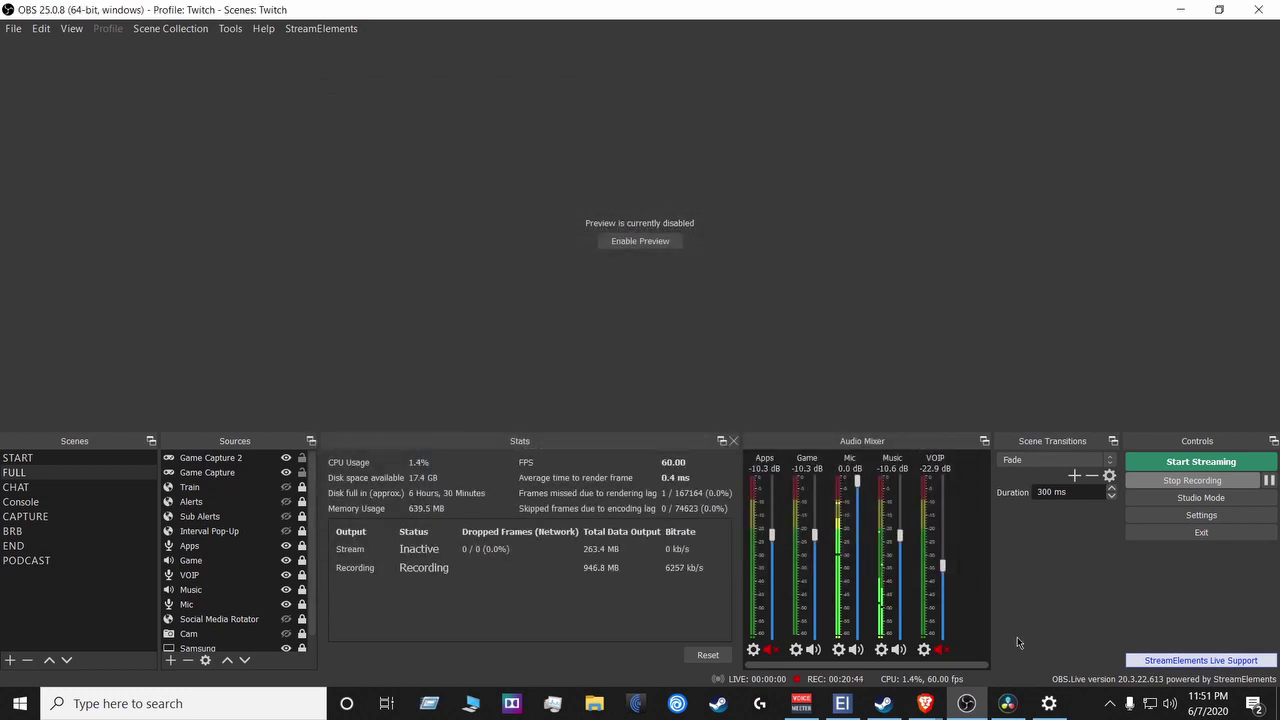